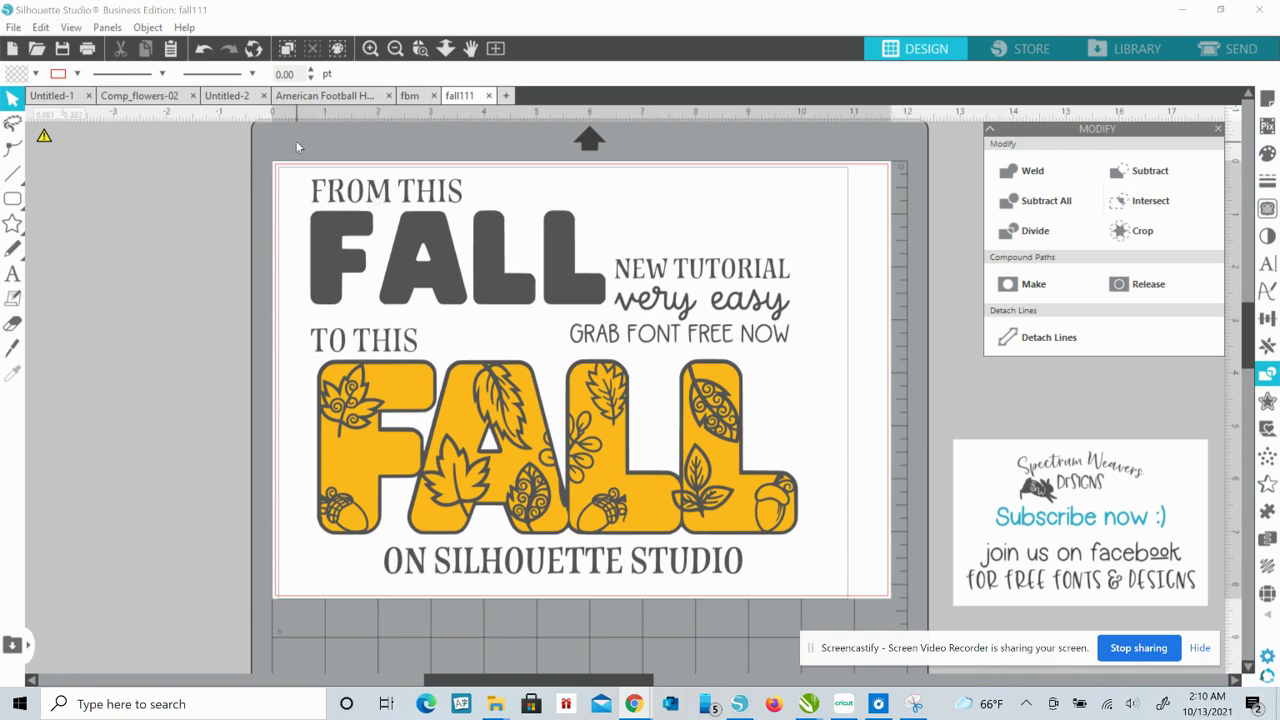
- Delete the "ON SILHOUETTE STUDIO" text line below the finished FALL artwork
drag(296, 141, 336, 250)
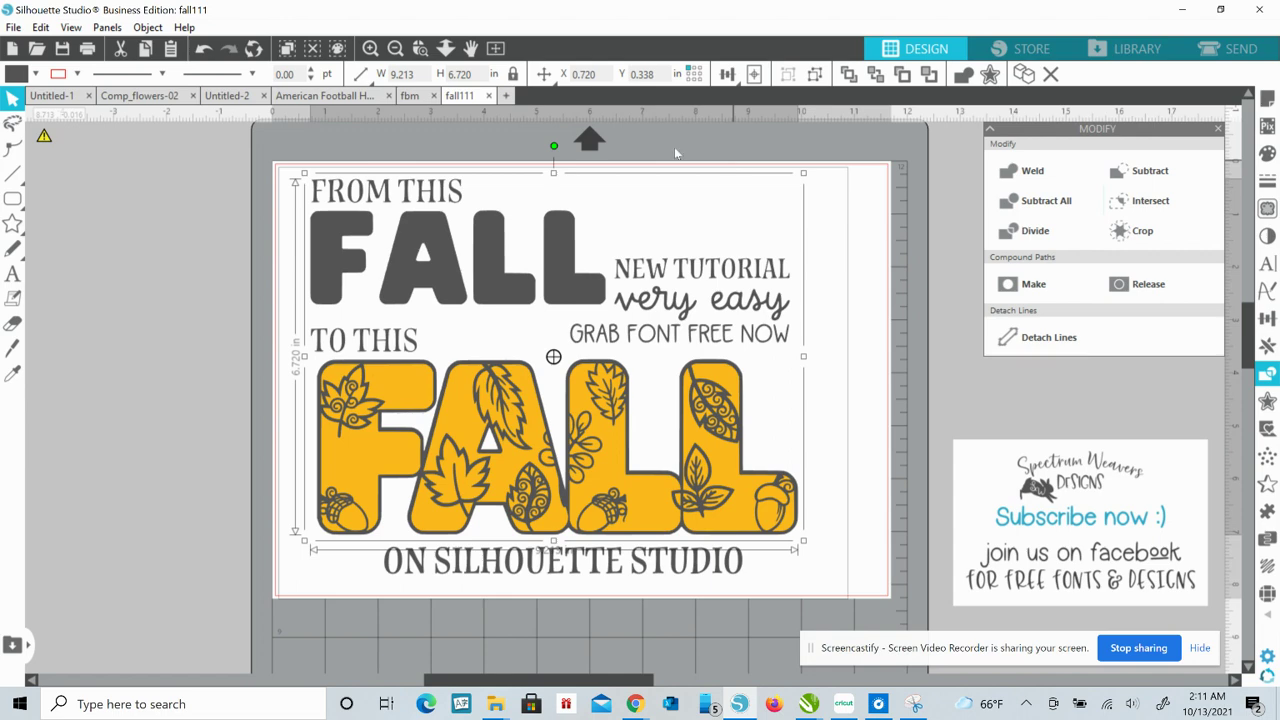
click(708, 166)
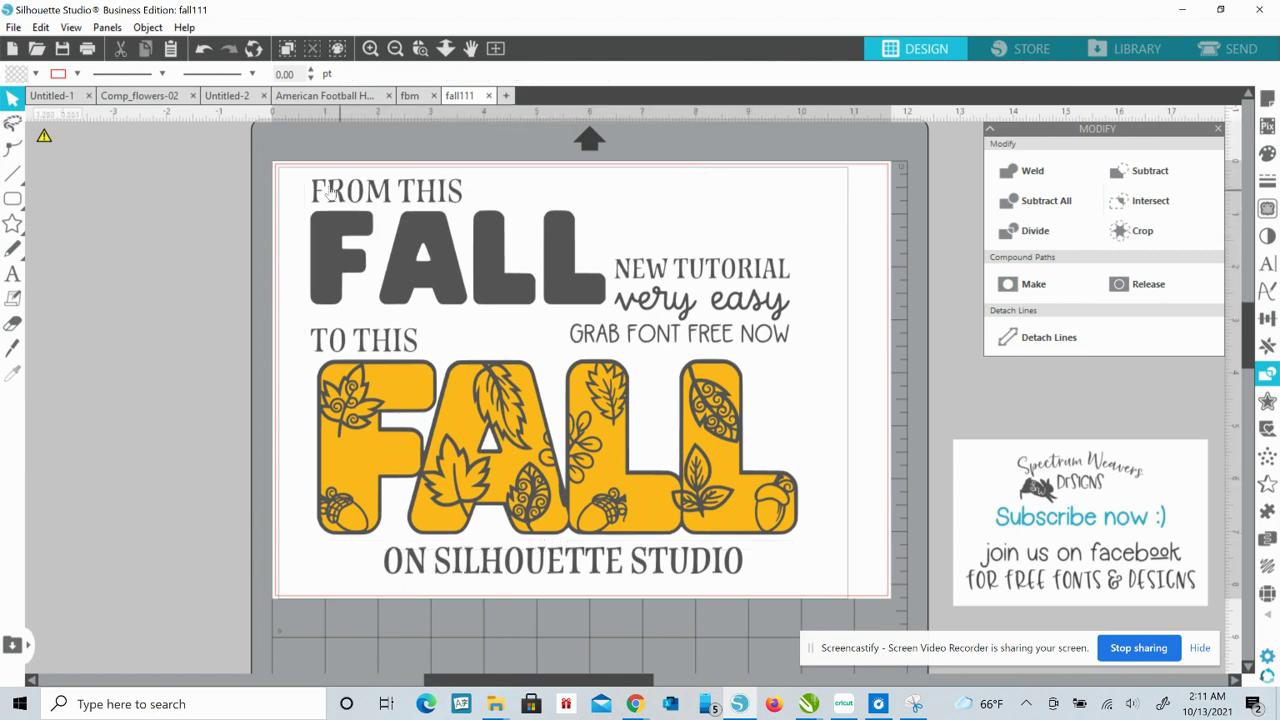
click(535, 566)
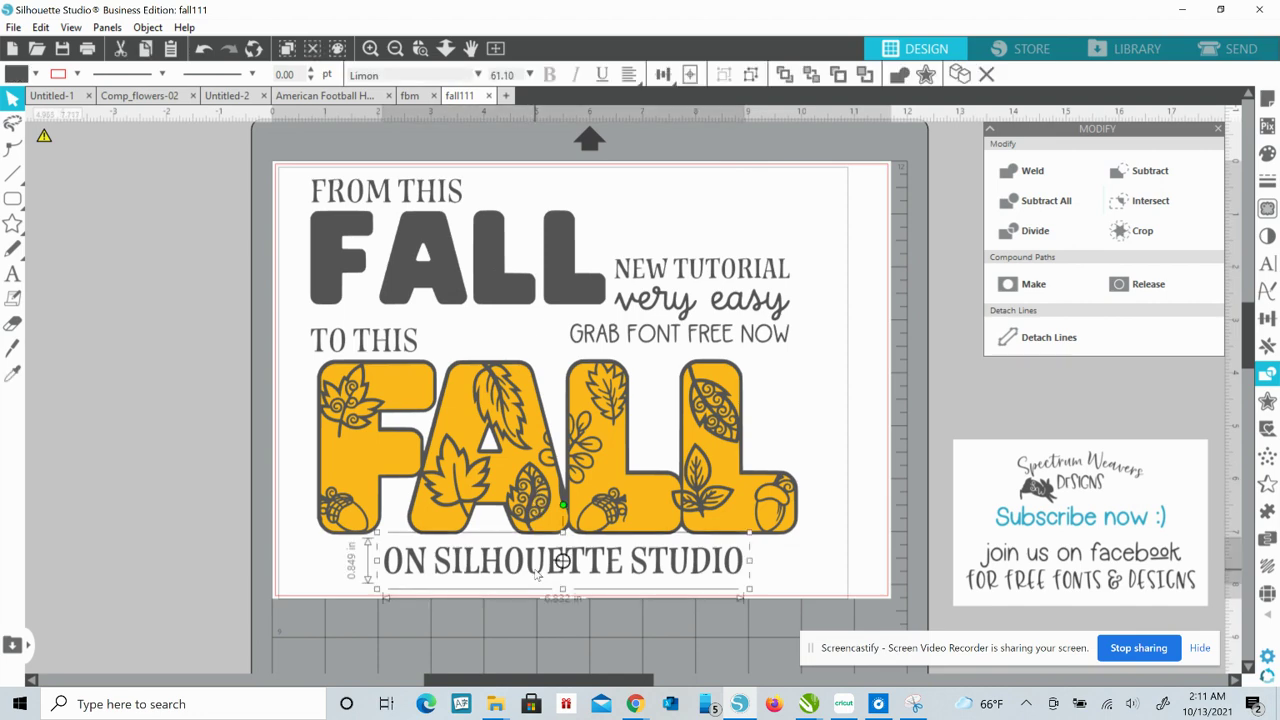
key(Delete)
- Move the sample FALL design off the page and pull the overlapping leaf cluster out of it onto the page
drag(602, 522, 120, 430)
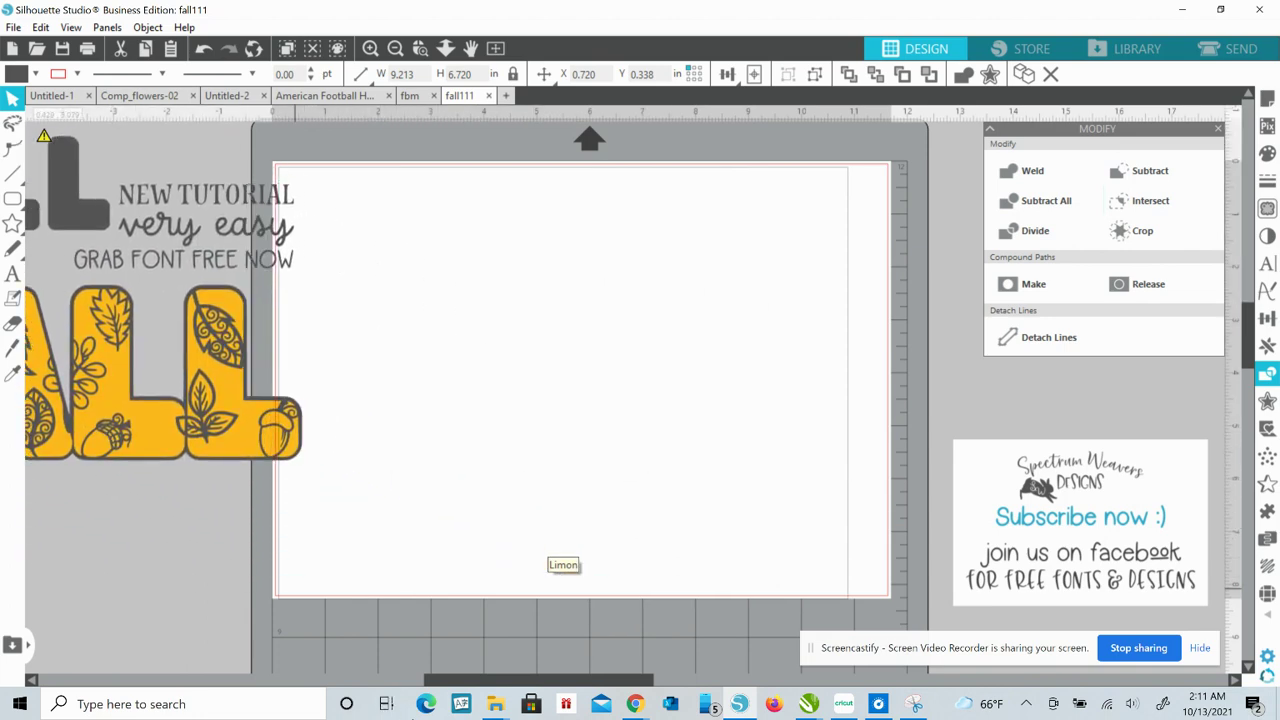
drag(457, 679, 252, 679)
click(525, 277)
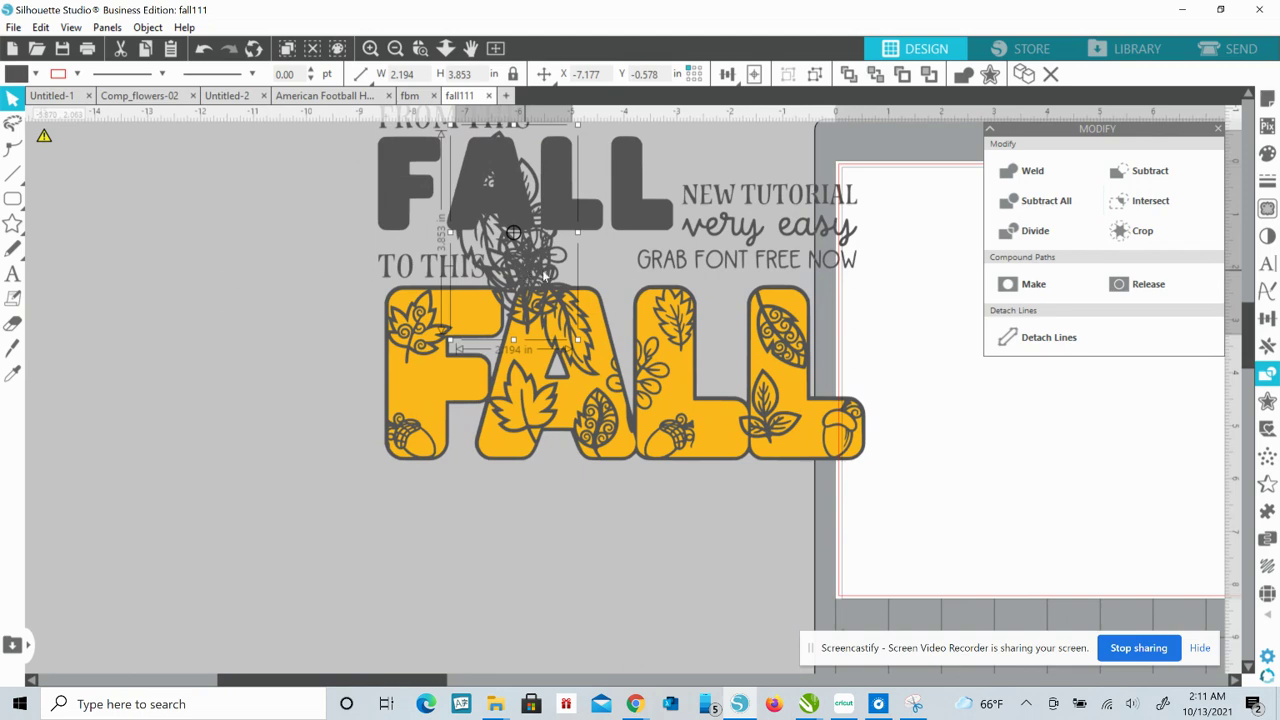
drag(527, 278, 1013, 317)
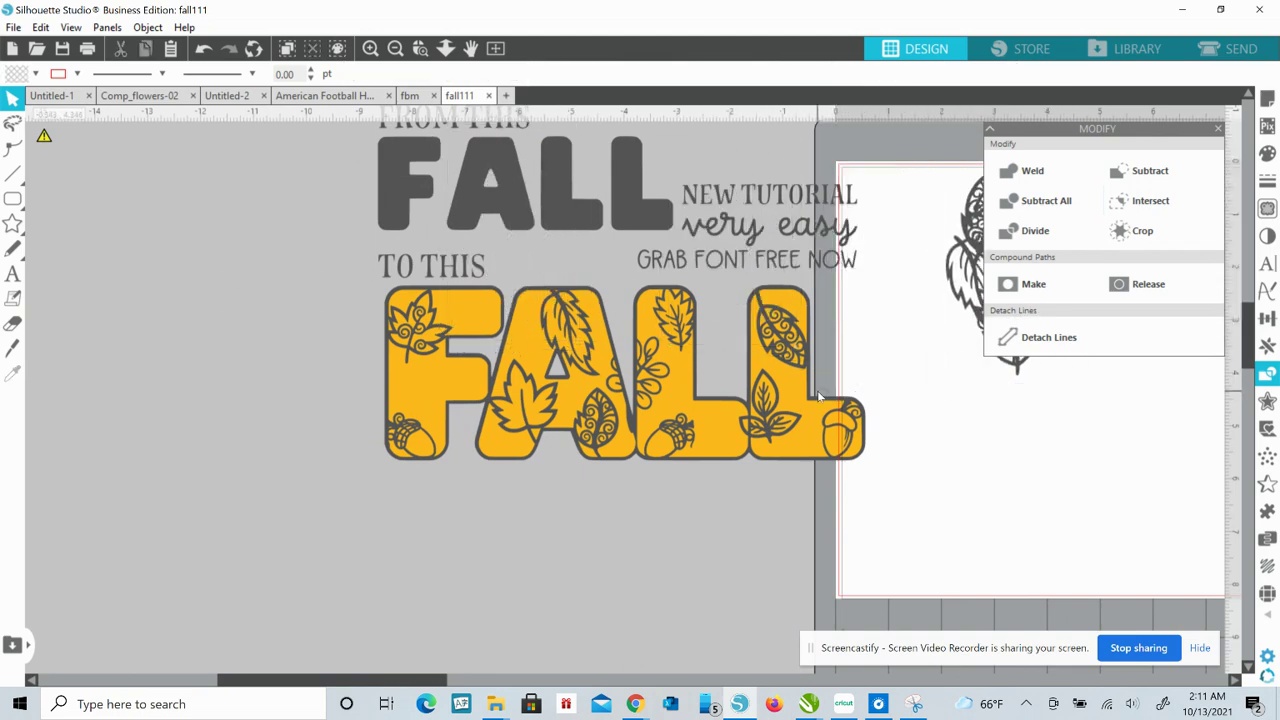
- Delete the sample FALL design that sits beside the page
click(800, 425)
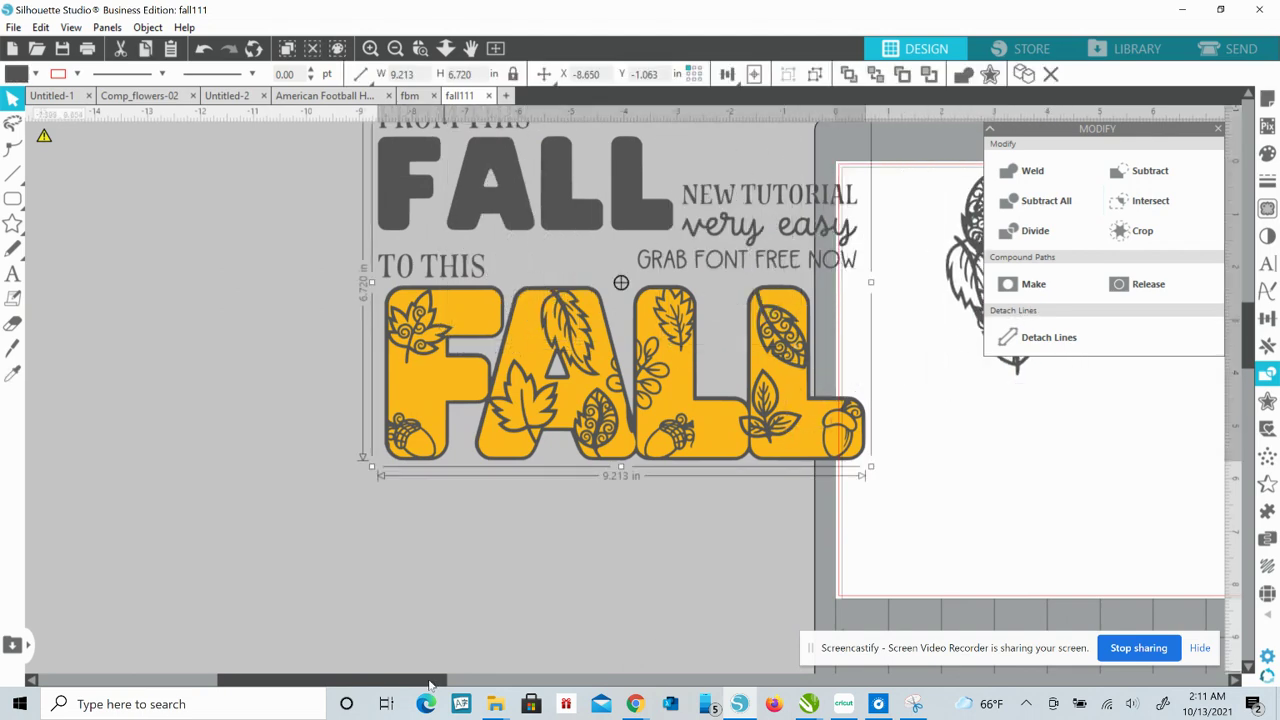
drag(433, 680, 644, 656)
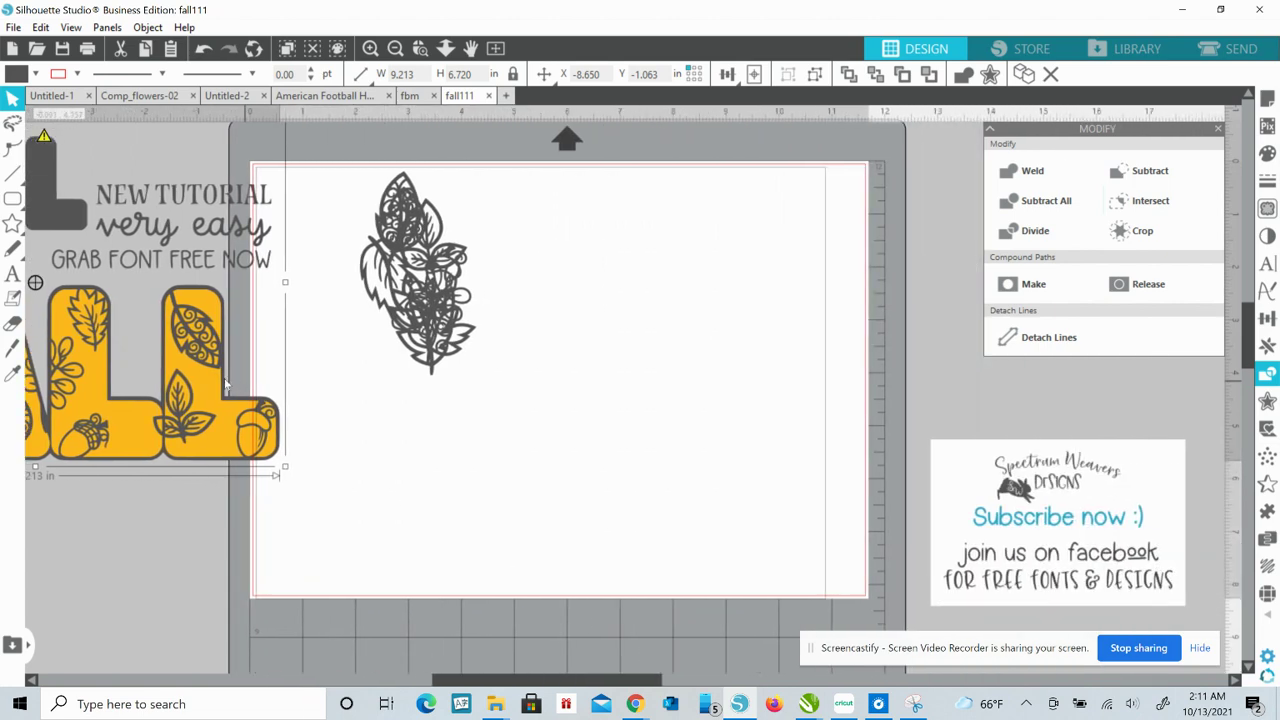
drag(207, 384, 205, 440)
key(Delete)
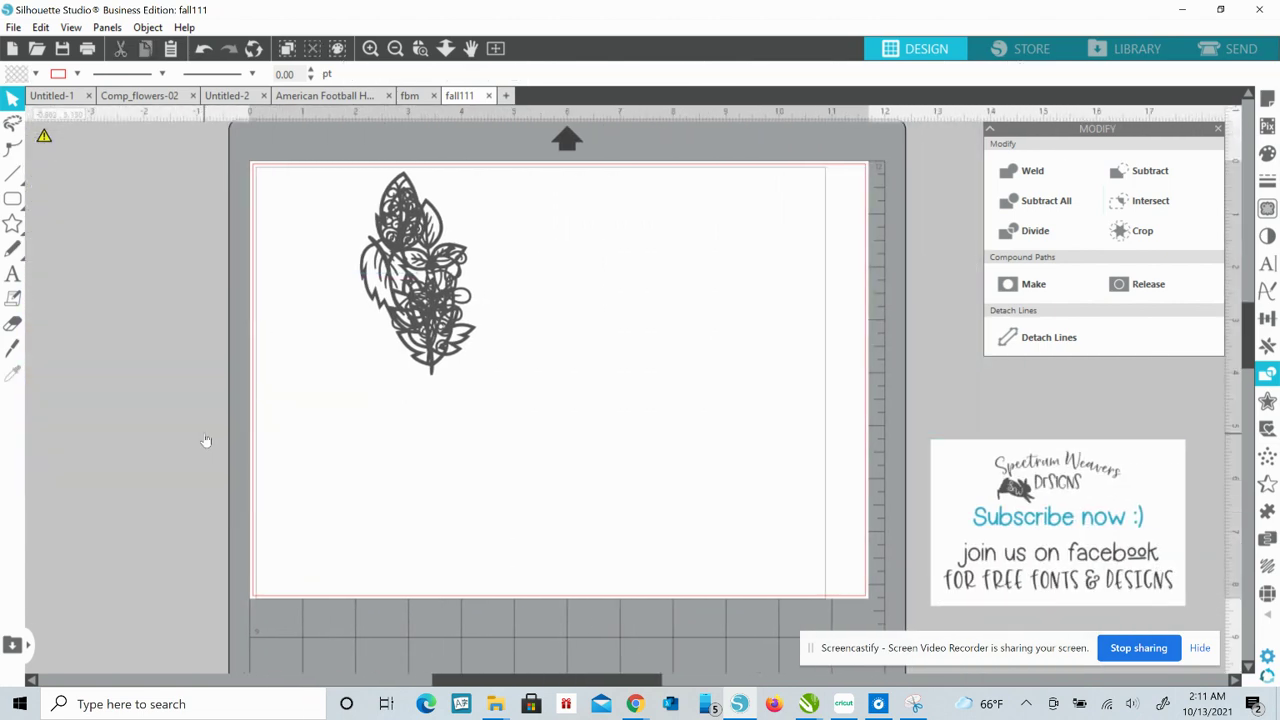
- Place the leaf cluster in the empty area beside the page and ungroup it into separate pieces
drag(432, 276, 185, 251)
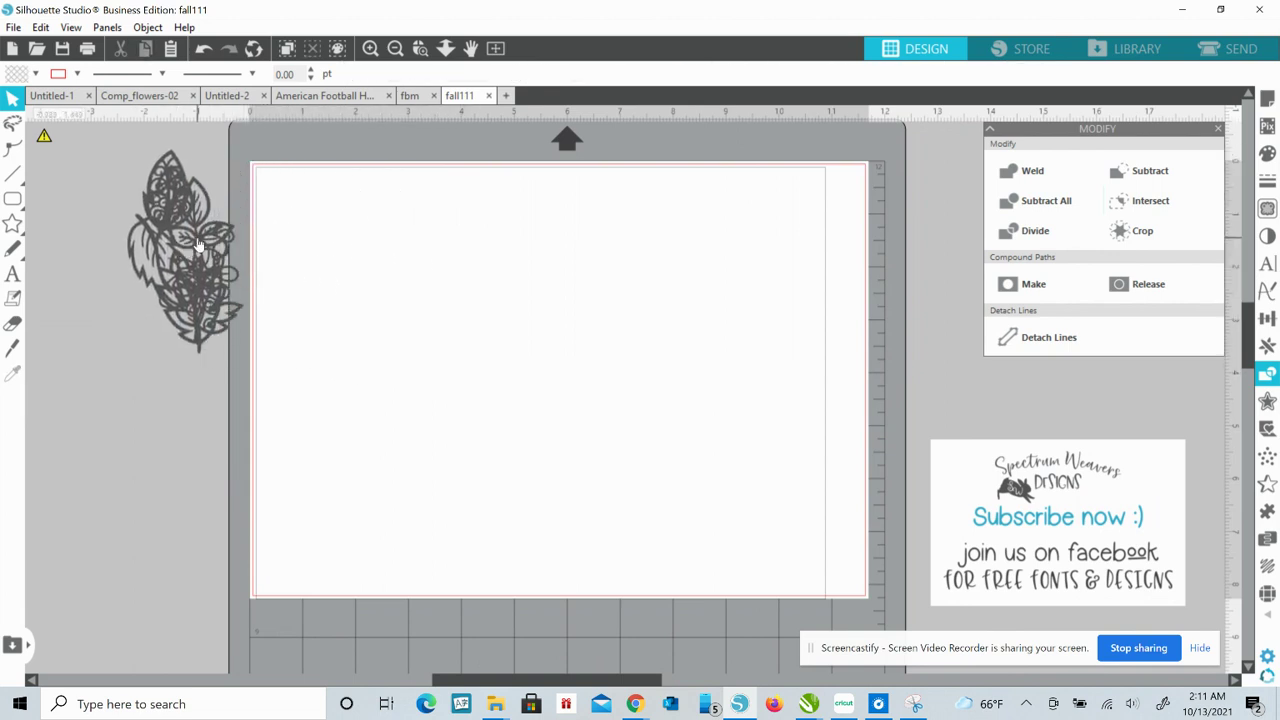
right_click(198, 229)
click(258, 498)
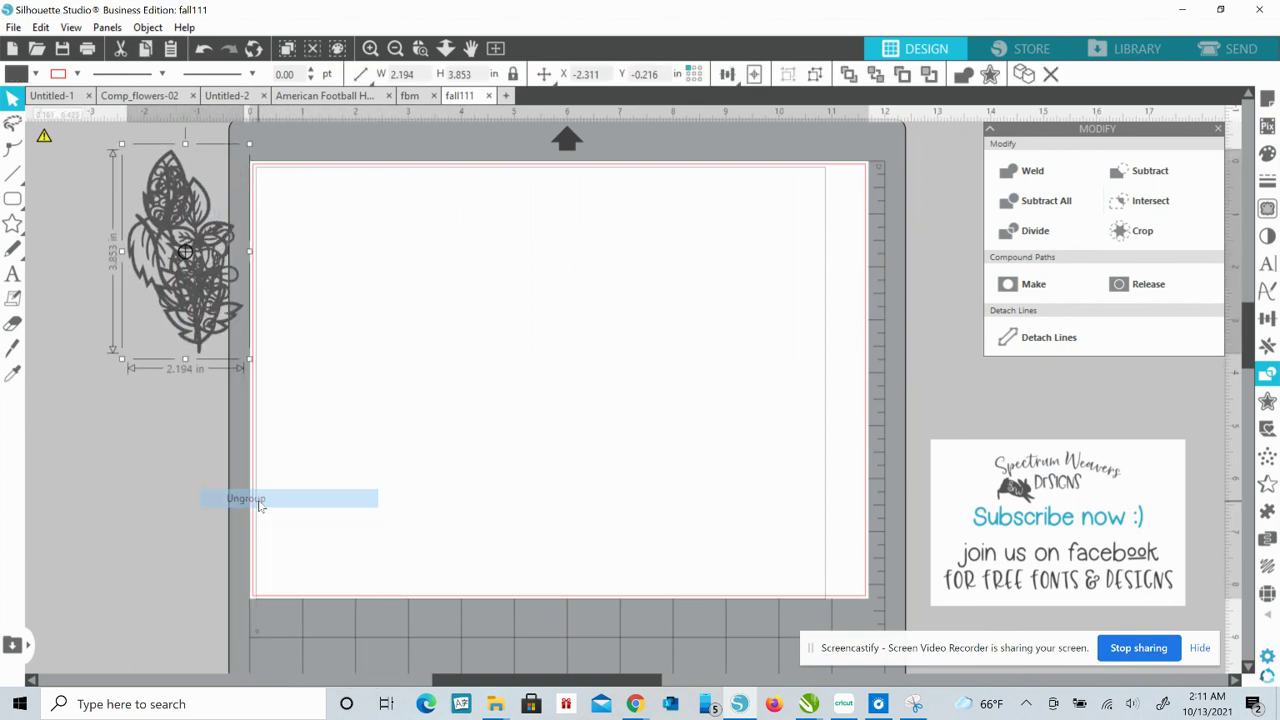
click(123, 194)
drag(123, 194, 240, 352)
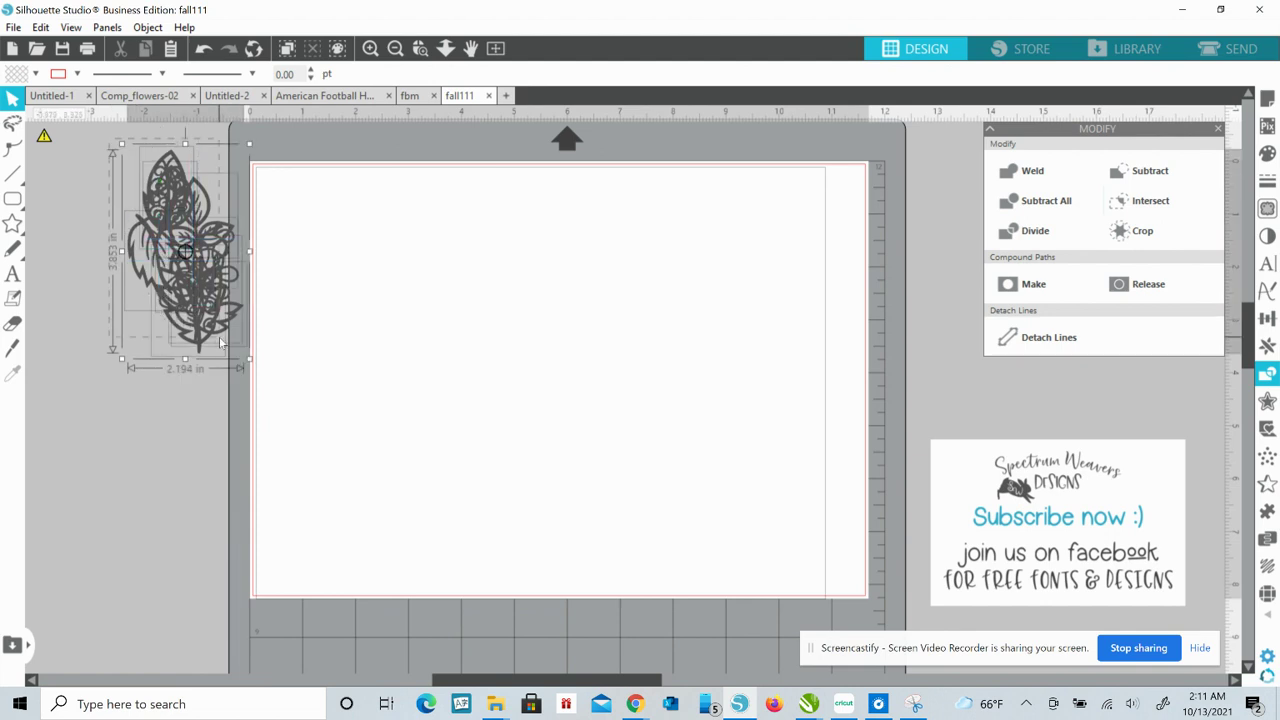
drag(198, 315, 155, 315)
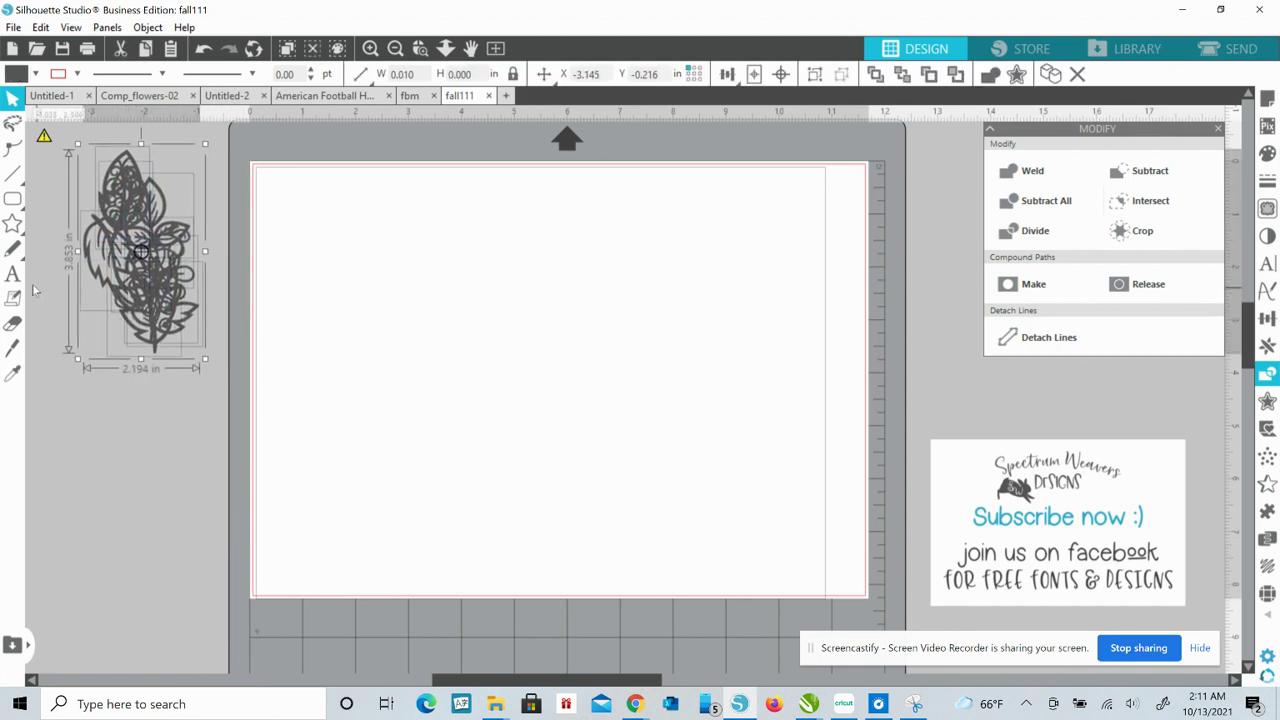
- Add the text "FALL" on the page in the Hit and Run font
click(12, 273)
click(387, 340)
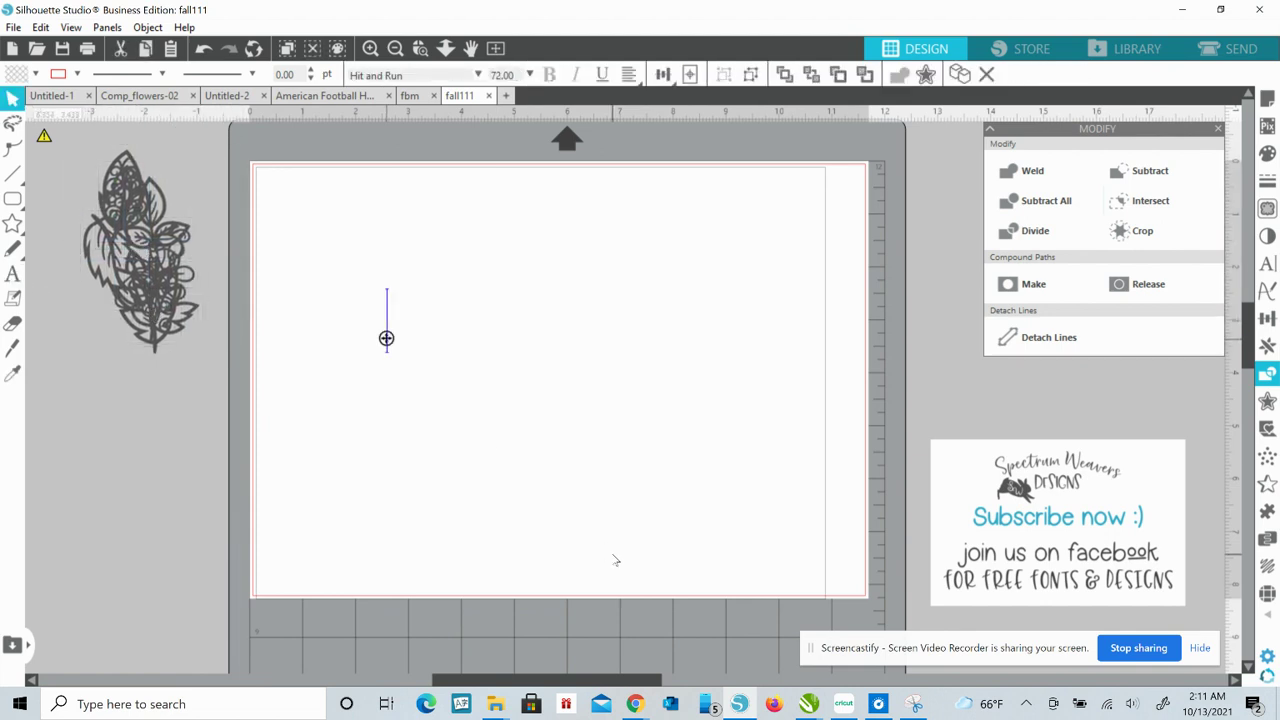
text(FA)
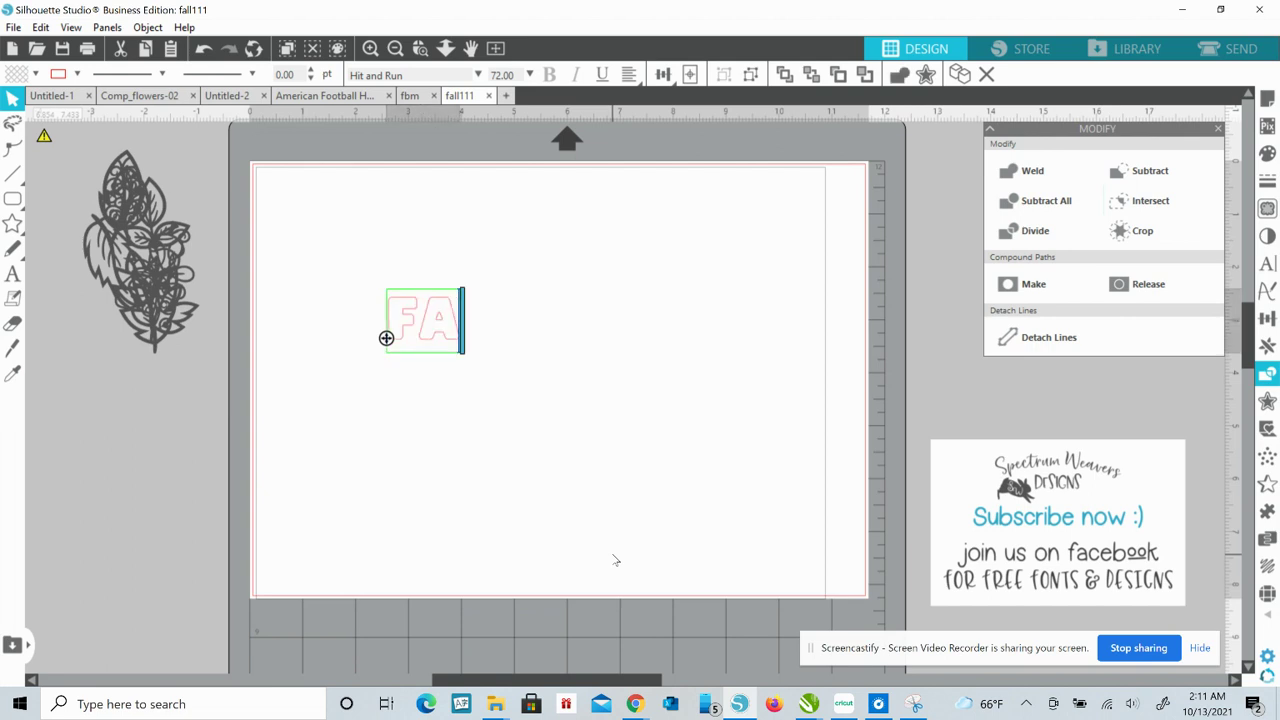
text(LL)
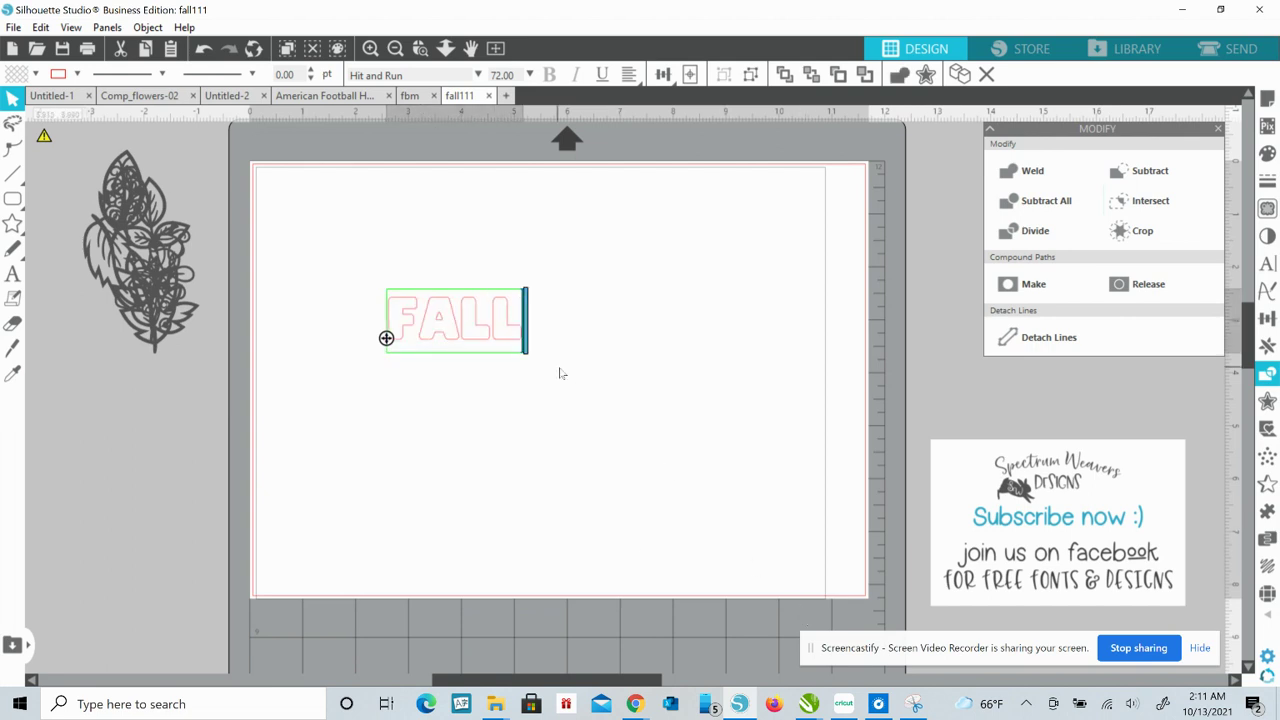
click(610, 408)
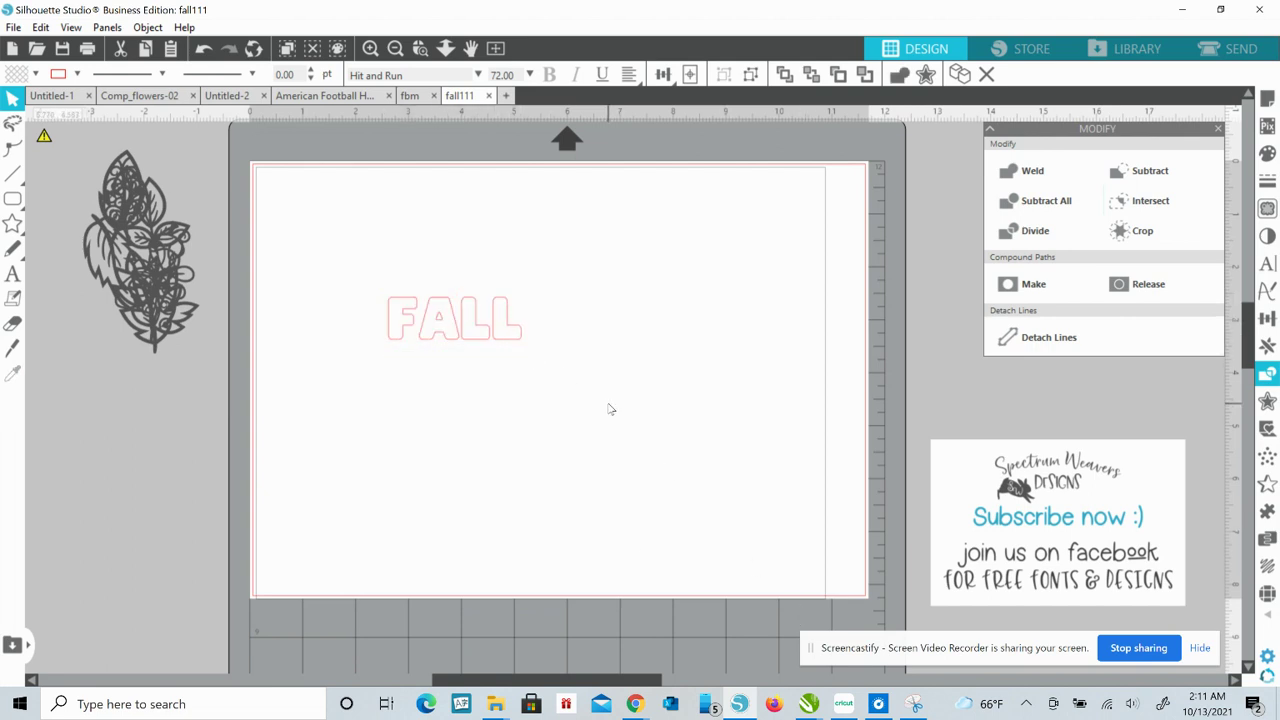
- Enlarge the FALL text to about 8.35 in wide and position it in the upper half of the page
click(514, 334)
drag(531, 359, 770, 470)
drag(693, 436, 615, 380)
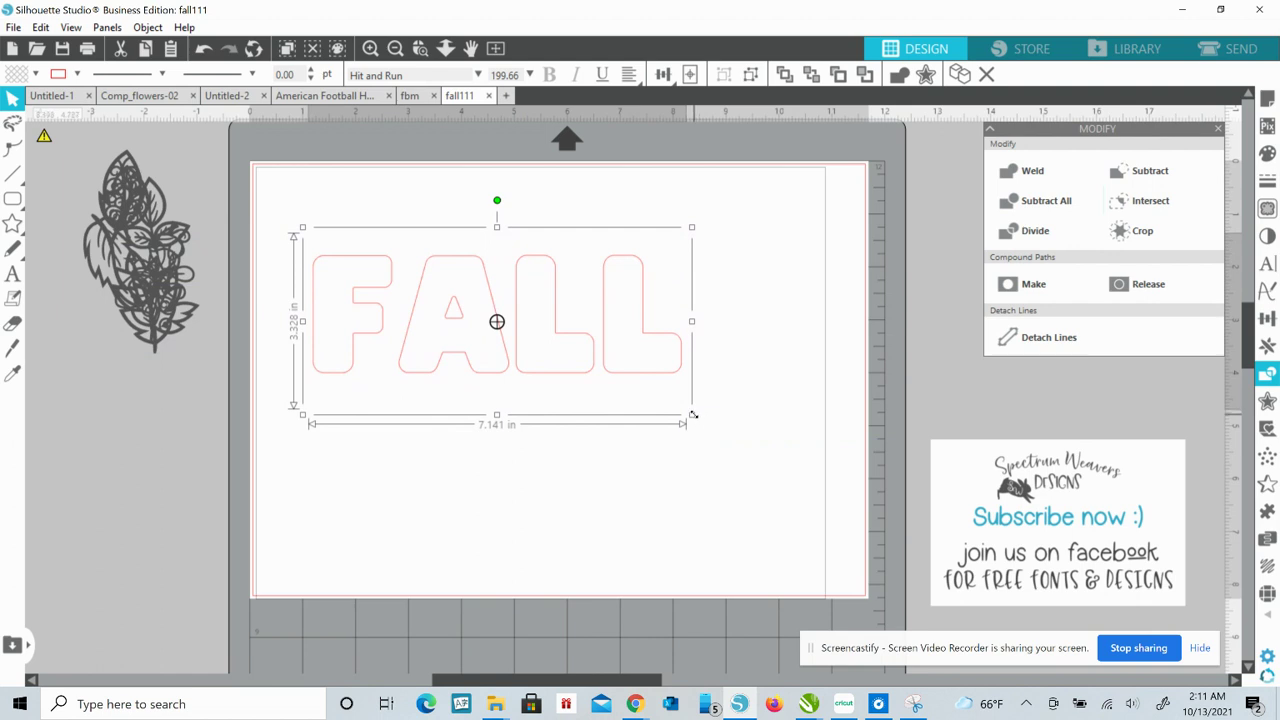
drag(694, 415, 755, 444)
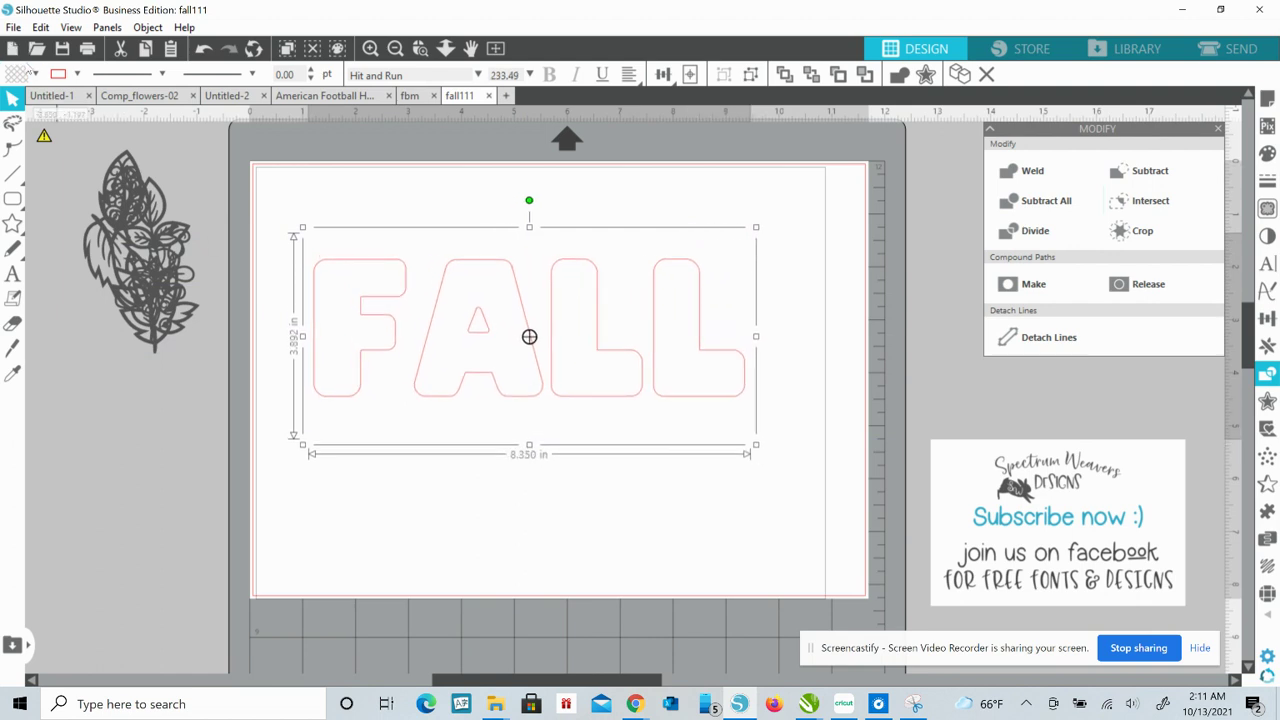
- Fill the FALL text with yellow-orange and remove its outline colour
click(35, 74)
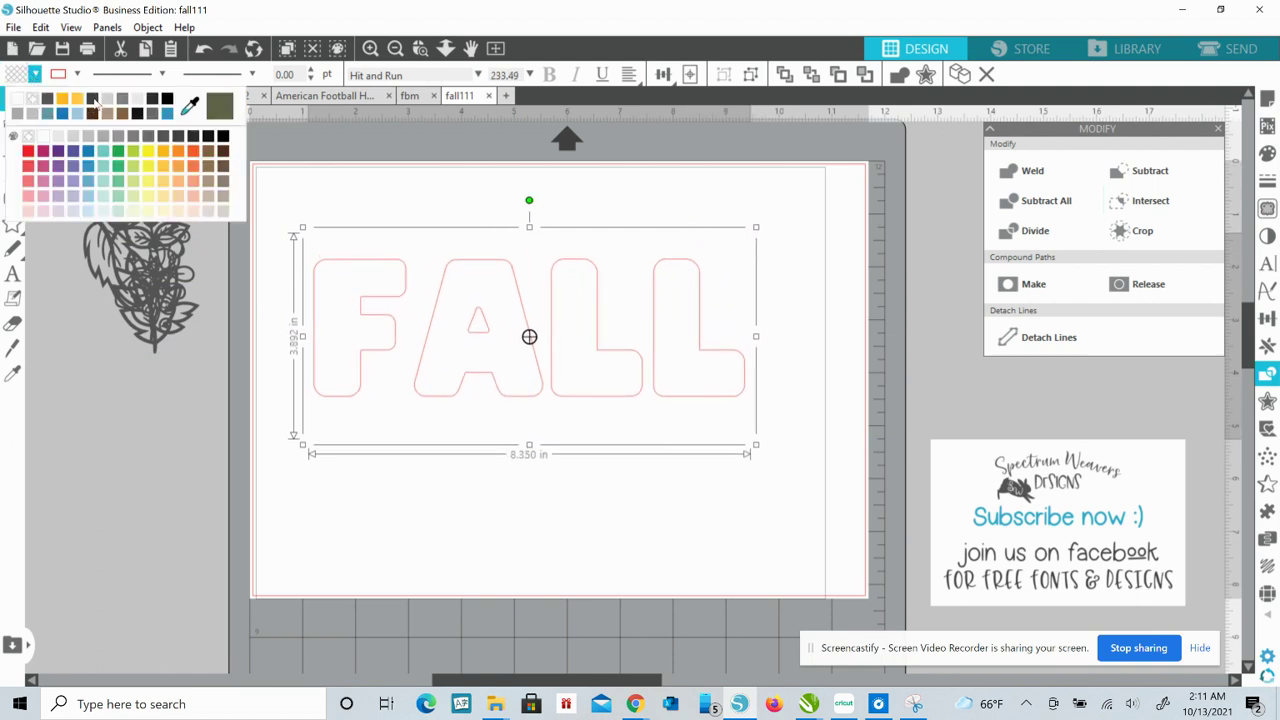
click(166, 153)
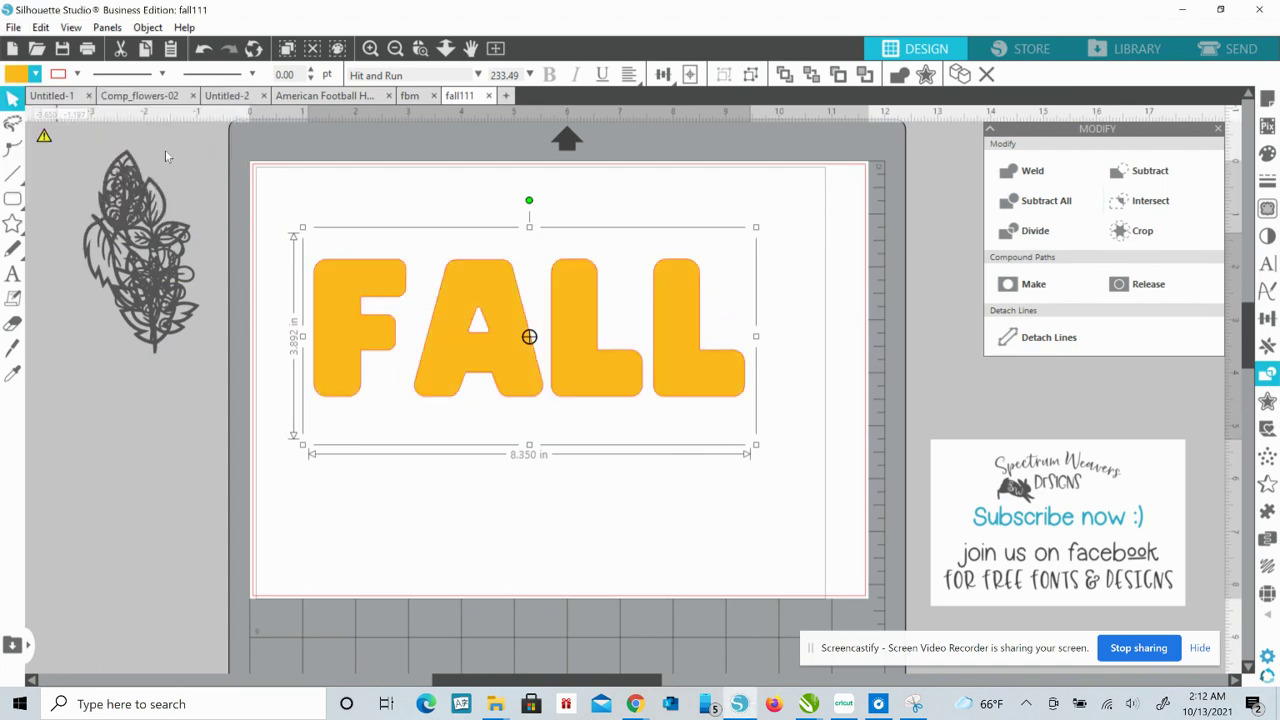
click(78, 76)
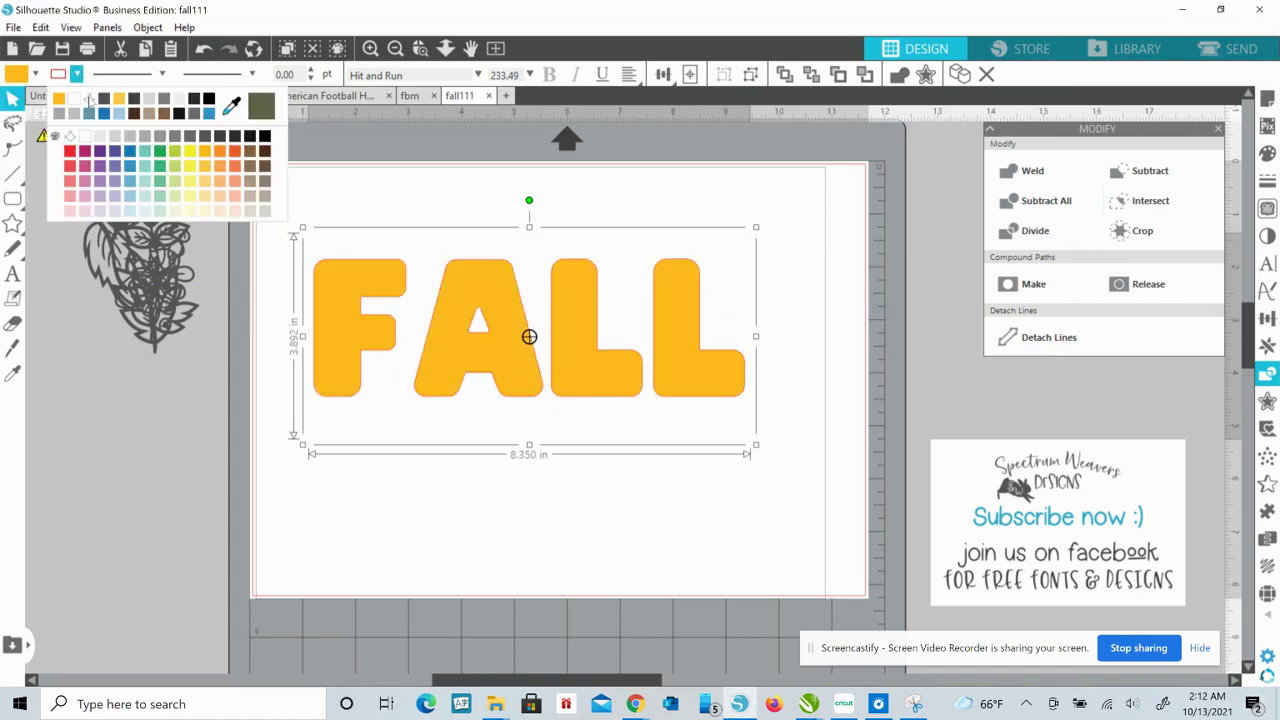
click(88, 100)
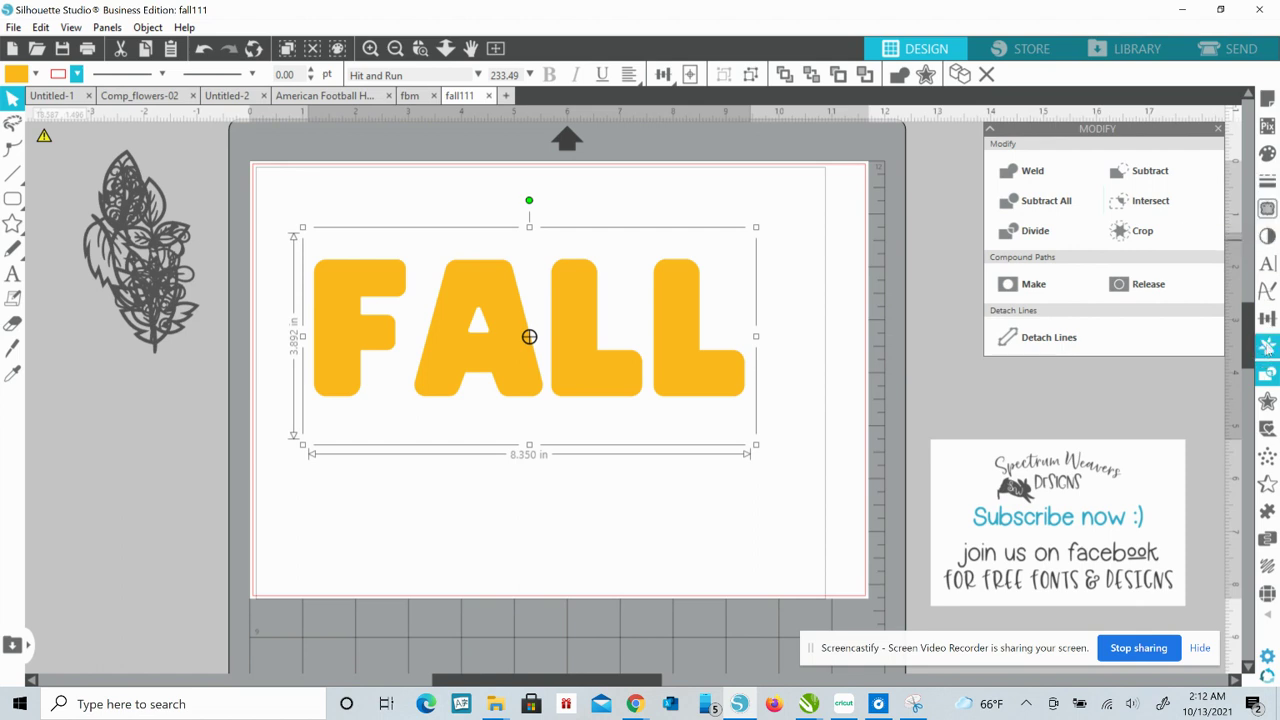
click(1266, 401)
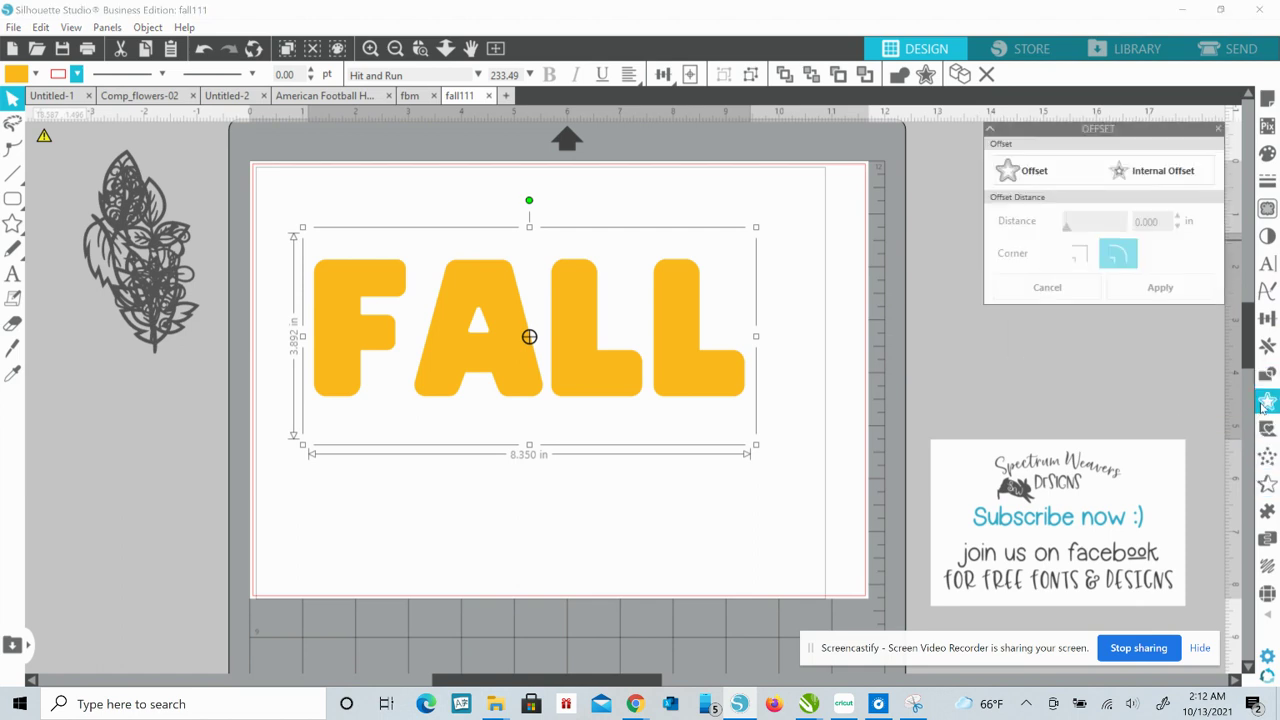
click(1060, 175)
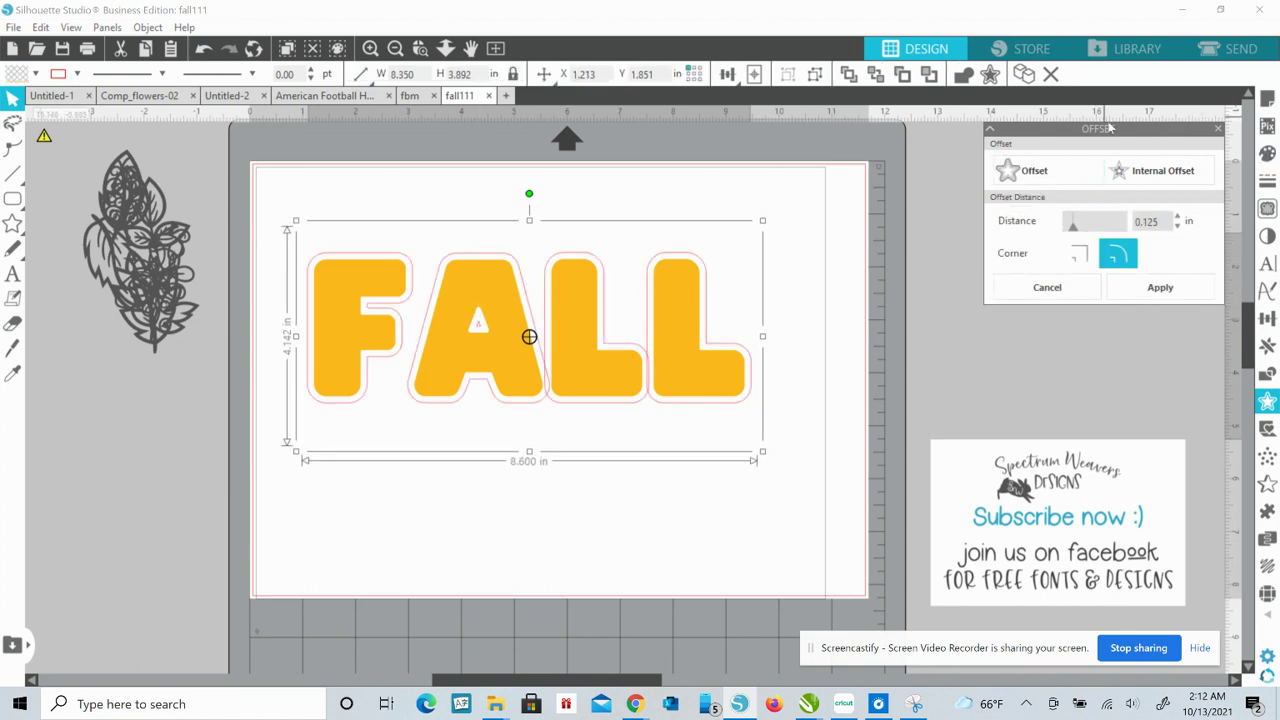
click(1060, 292)
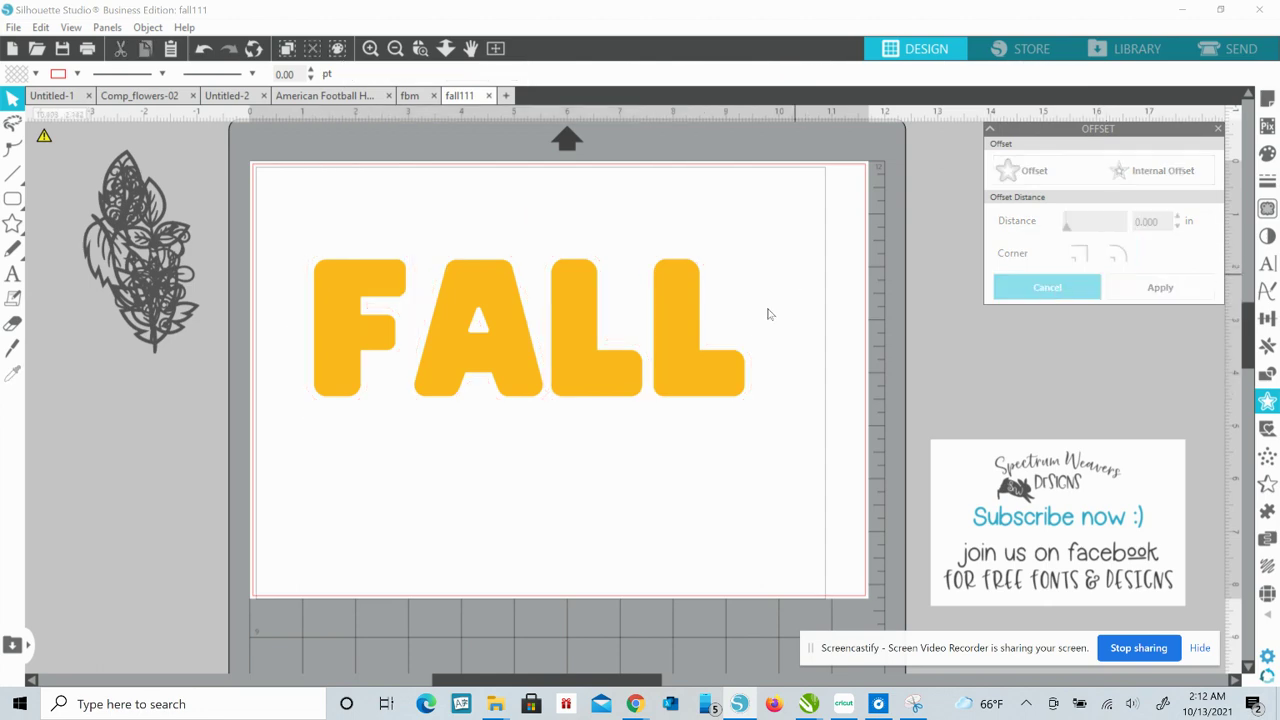
- Ungroup the FALL text into individual letters and deselect them
click(584, 348)
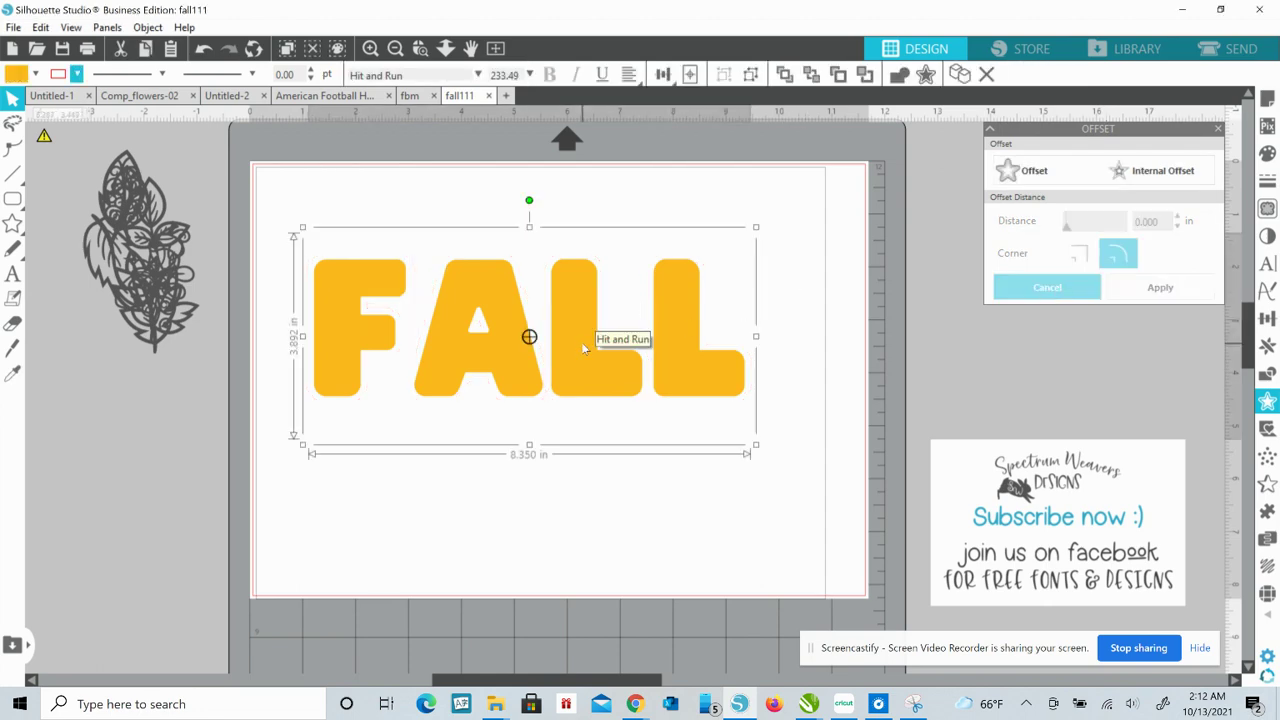
right_click(584, 348)
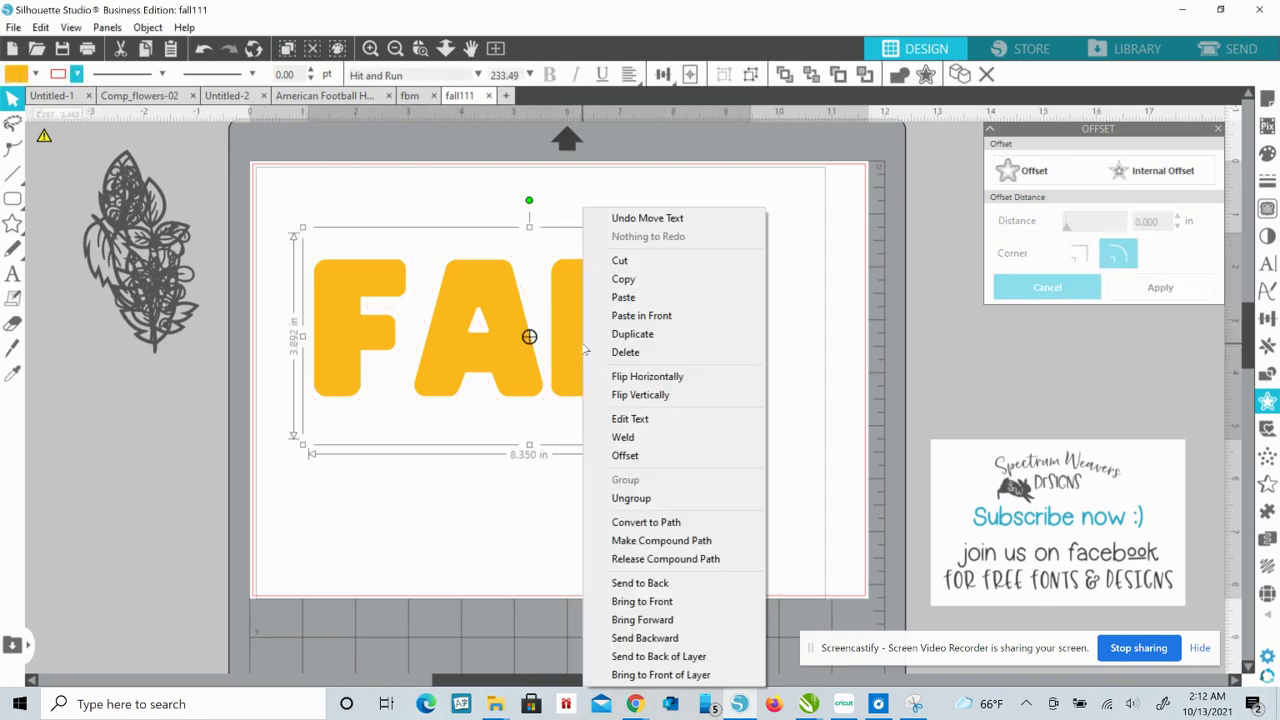
click(642, 503)
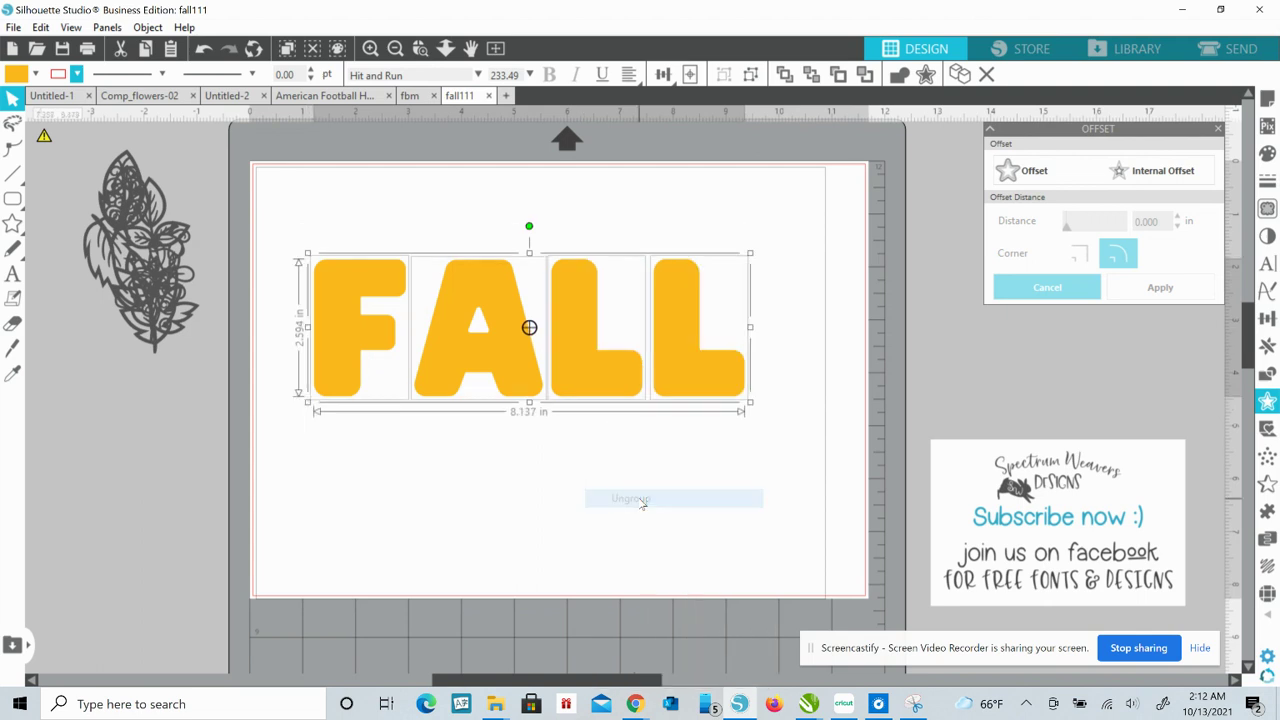
click(495, 470)
- Nudge the letter A toward the F until the two touch, at an X position of about 2.607 in
click(390, 380)
click(444, 375)
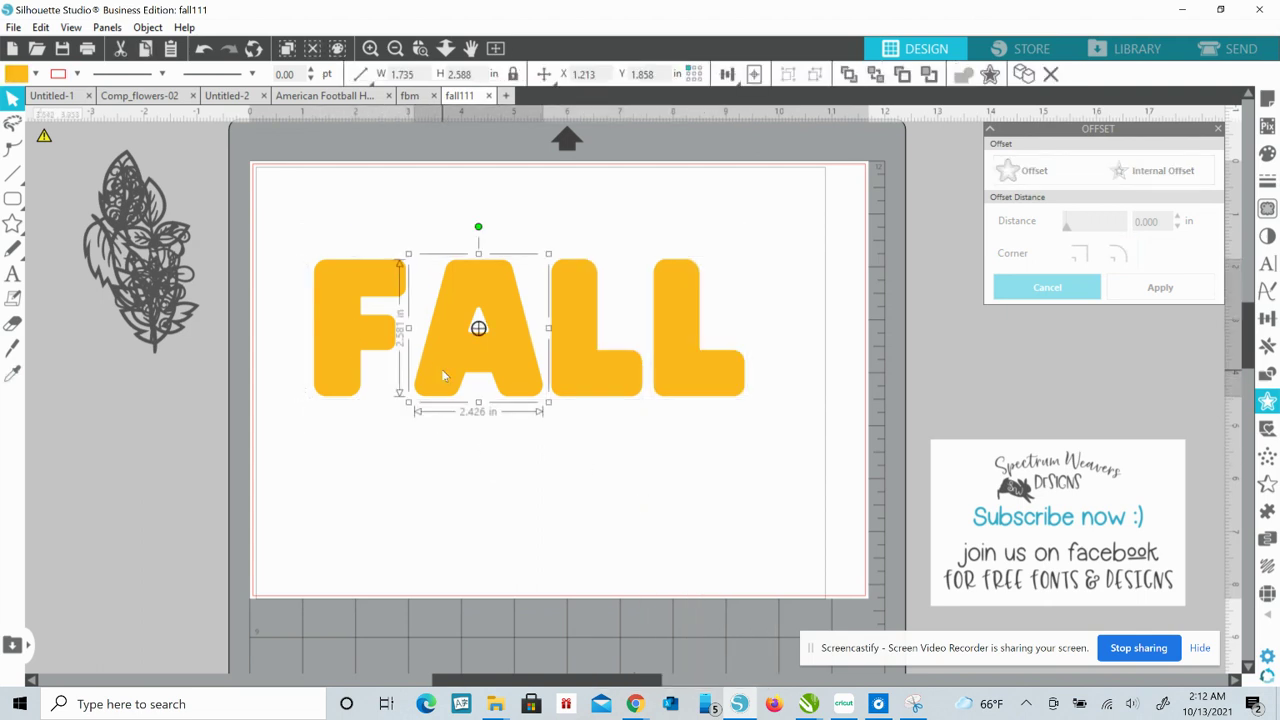
key(Left)
key(Left)
key(Left)
key(Left)
key(Left)
key(Left)
key(Left)
key(Left)
key(Left)
key(Left)
key(Left)
key(Left)
key(Left)
key(Left)
key(Left)
key(Left)
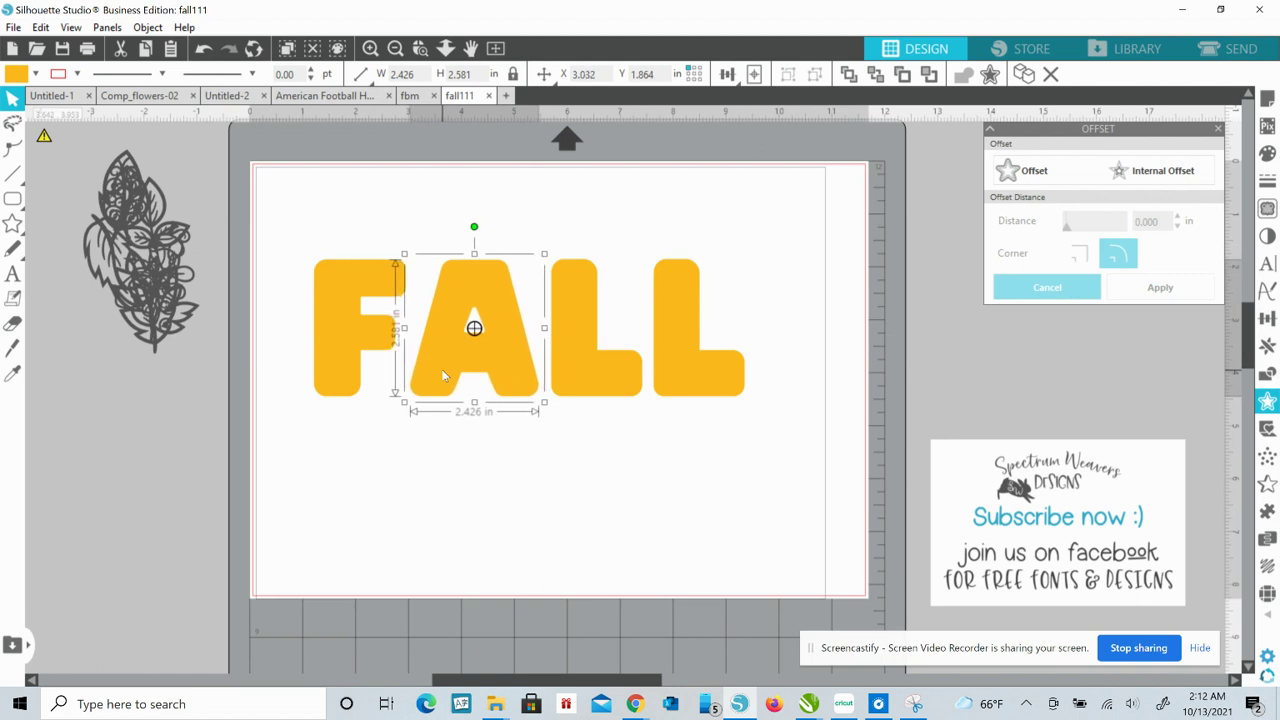
key(Left)
key(Left)
key(Left)
key(Left)
key(Left)
key(Left)
key(Left)
key(Left)
key(Left)
key(Left)
key(Left)
key(Left)
key(Left)
key(Left)
key(Left)
key(Left)
key(Left)
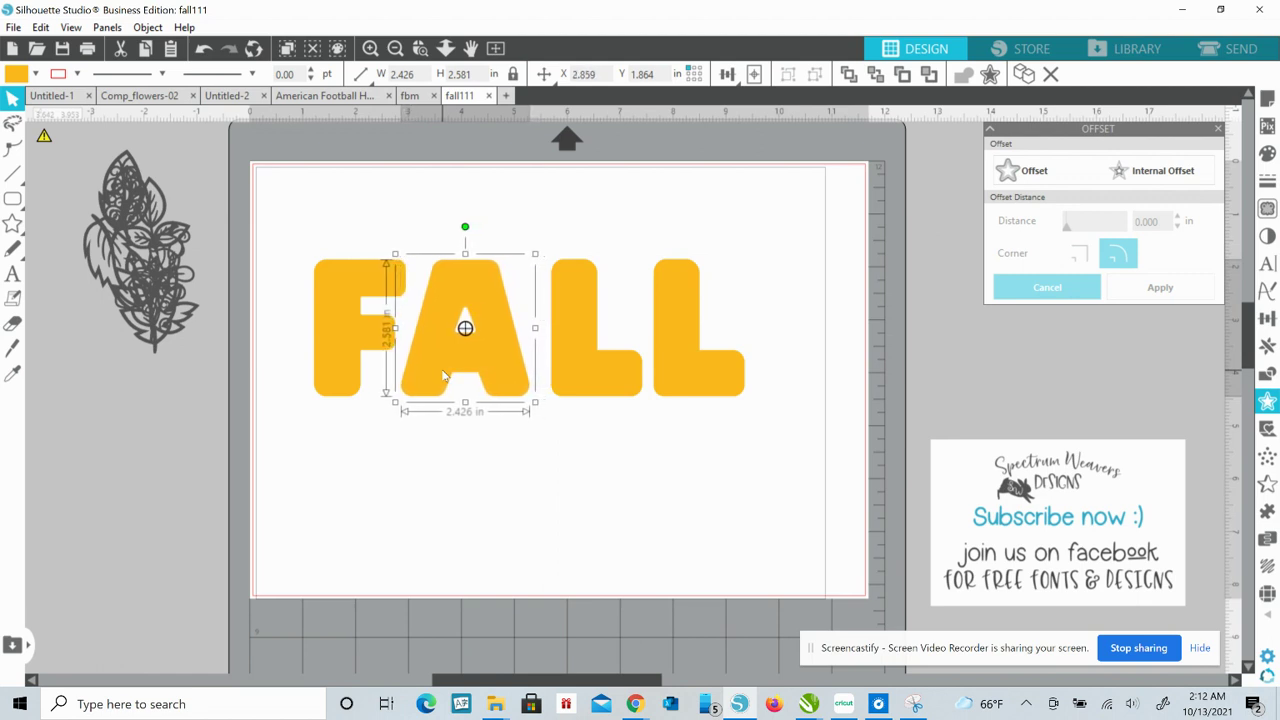
key(Left)
key(Left)
key(Left)
key(Left)
key(Left)
key(Left)
key(Left)
key(Left)
key(Left)
key(Left)
key(Left)
key(Left)
key(Left)
key(Left)
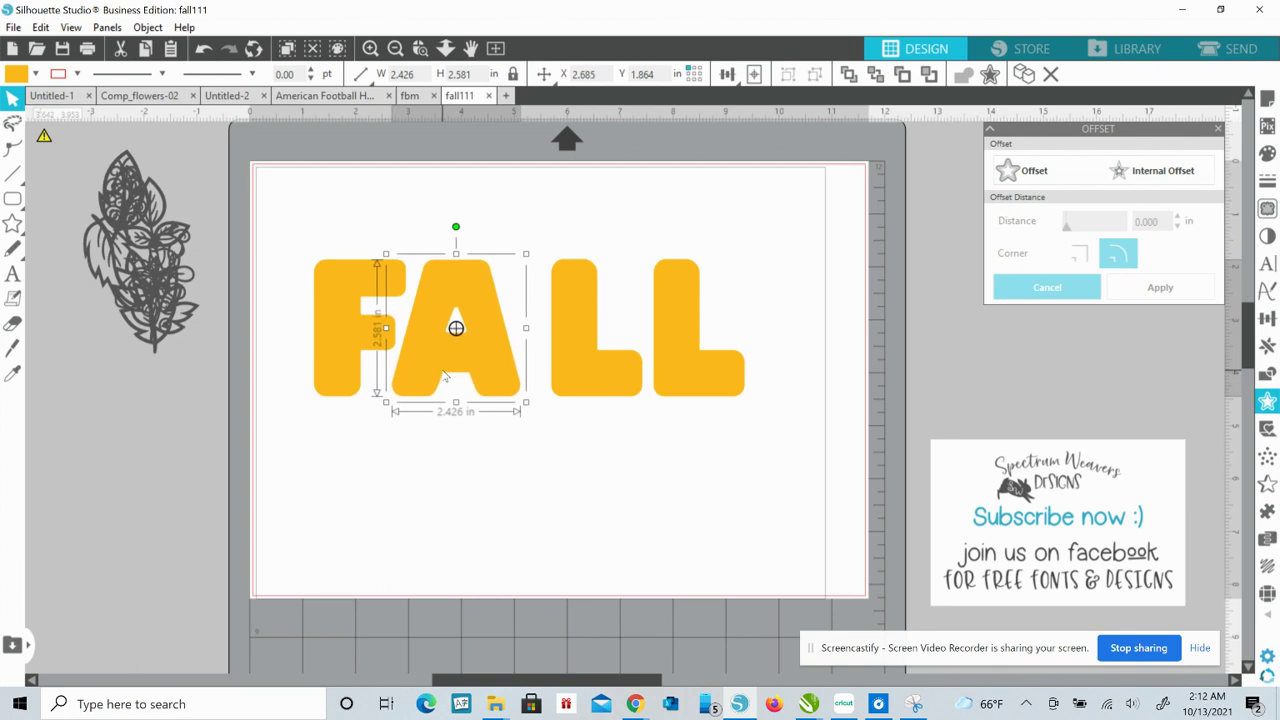
key(Left)
key(Left)
key(Left)
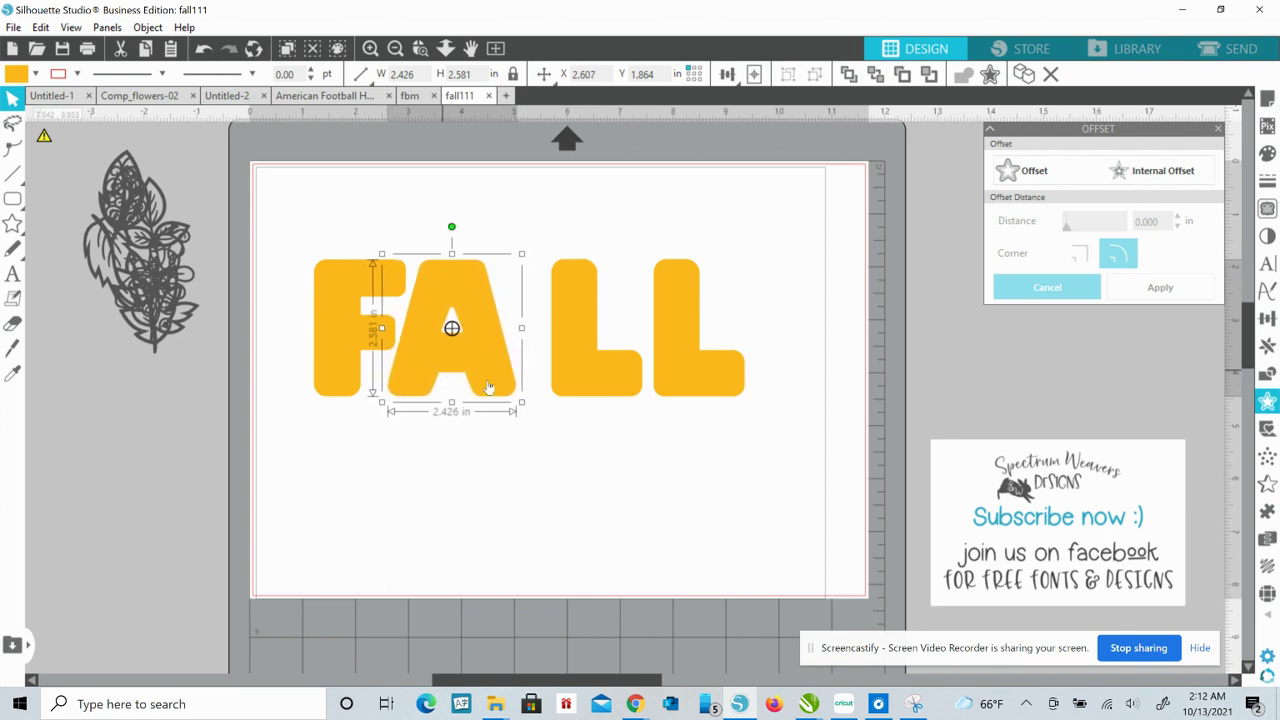
- Nudge the first L toward the A until they nearly touch, at an X position of about 5.084 in
click(567, 378)
key(Left)
key(Left)
key(Left)
key(Left)
key(Left)
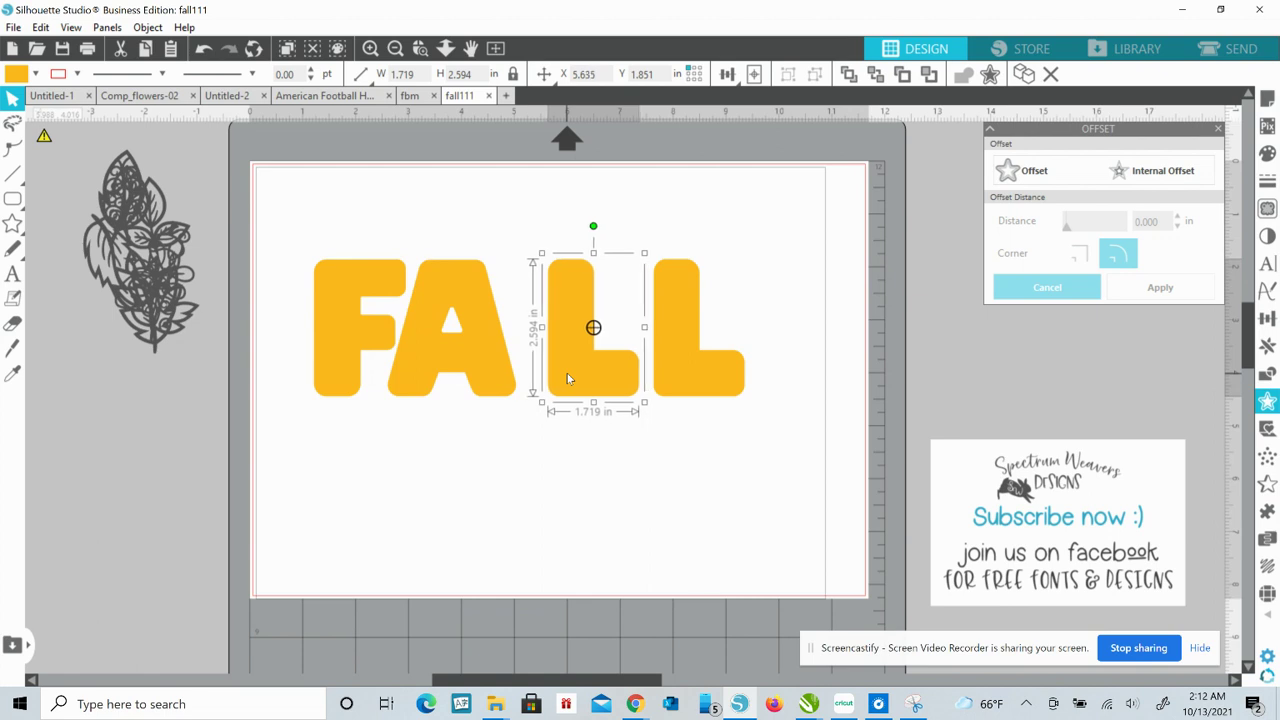
key(Left)
key(Left)
key(Left)
key(Left)
key(Left)
key(Left)
key(Left)
key(Left)
key(Left)
key(Left)
key(Left)
key(Left)
key(Left)
key(Left)
key(Left)
key(Left)
key(Left)
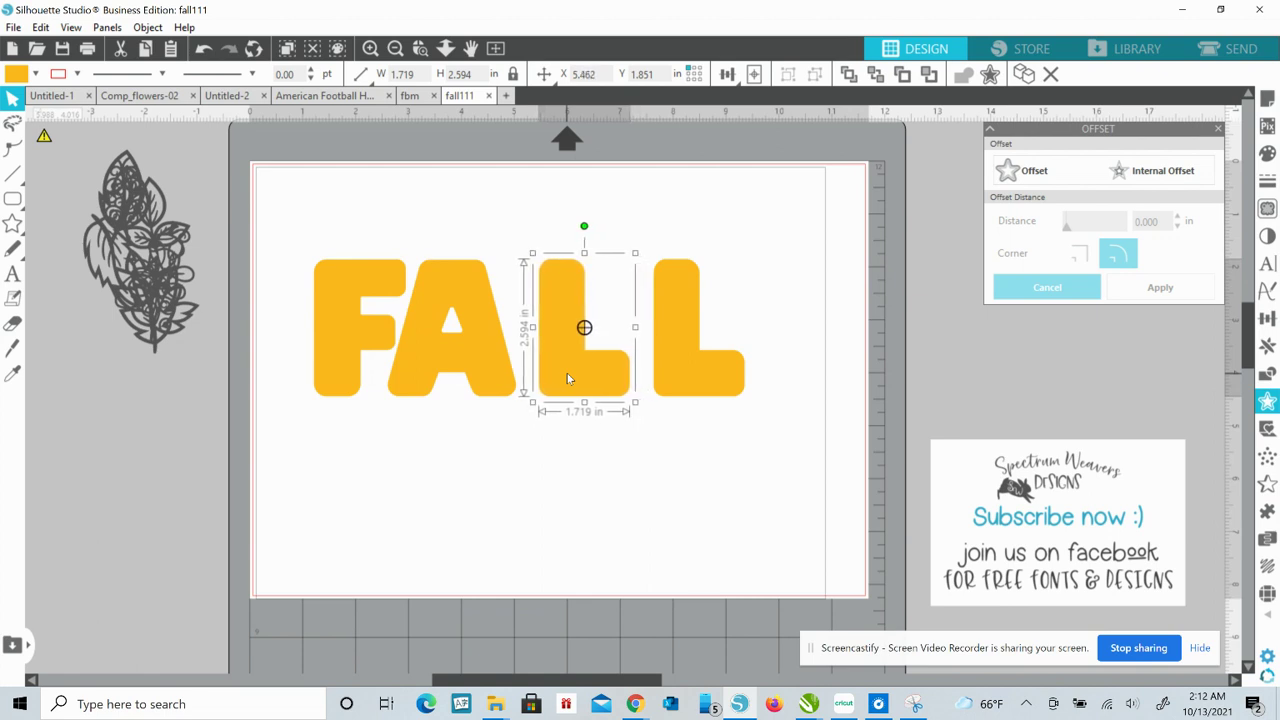
key(Left)
key(Left)
key(Left)
key(Left)
key(Left)
key(Left)
key(Left)
key(Left)
key(Left)
key(Left)
key(Left)
key(Left)
key(Left)
key(Left)
key(Left)
key(Left)
key(Left)
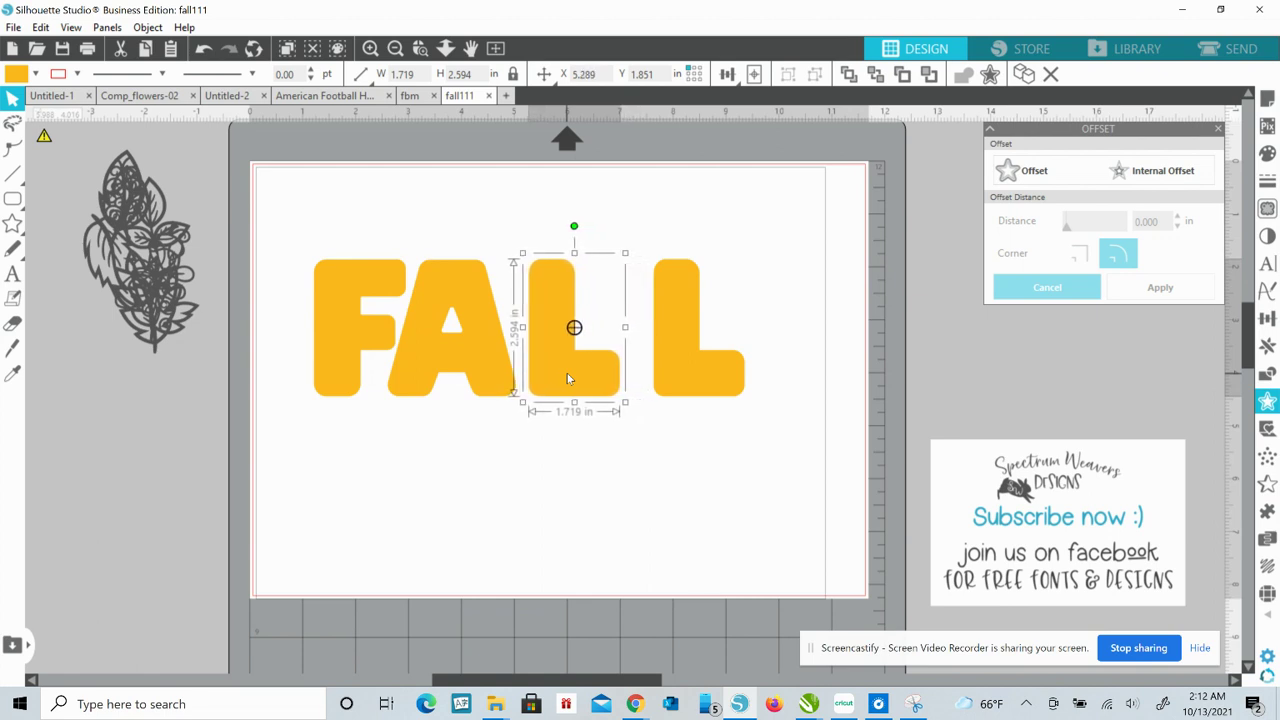
key(Left)
key(Left)
key(Left)
key(Left)
key(Left)
key(Left)
key(Left)
key(Left)
key(Left)
key(Left)
key(Left)
key(Left)
key(Left)
key(Left)
key(Left)
key(Left)
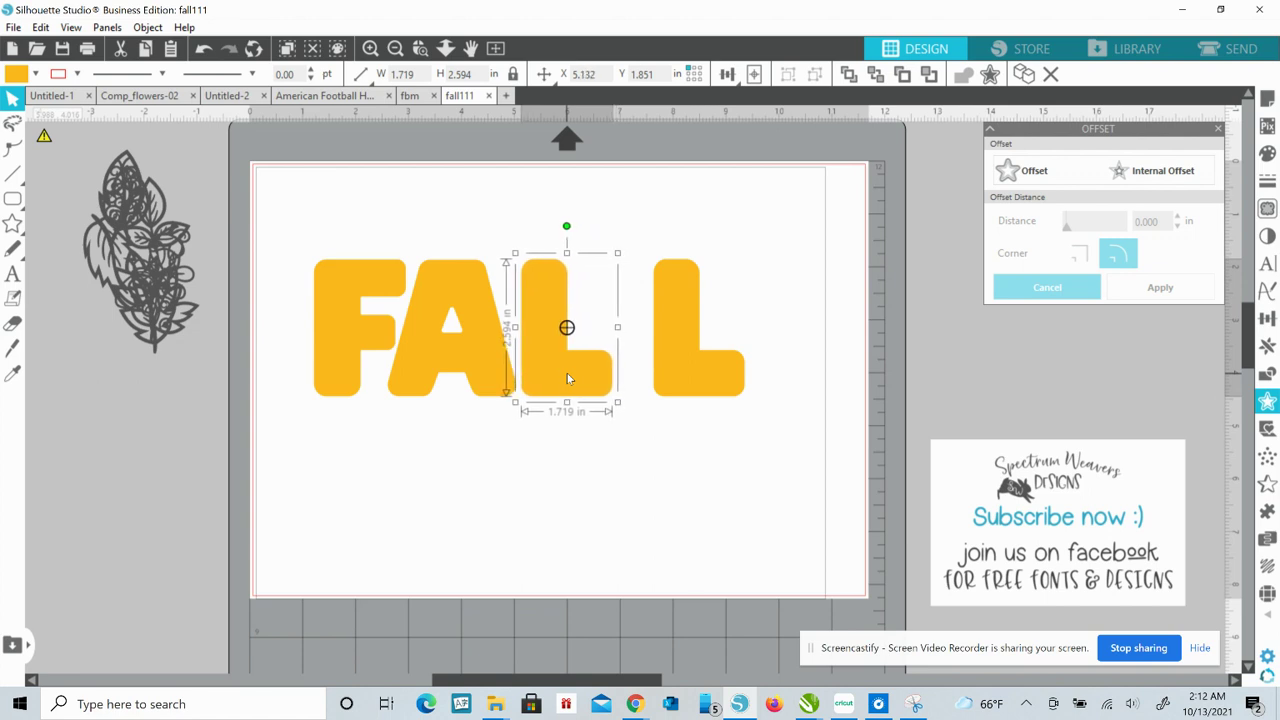
key(Left)
key(Left)
key(Left)
key(Left)
key(Left)
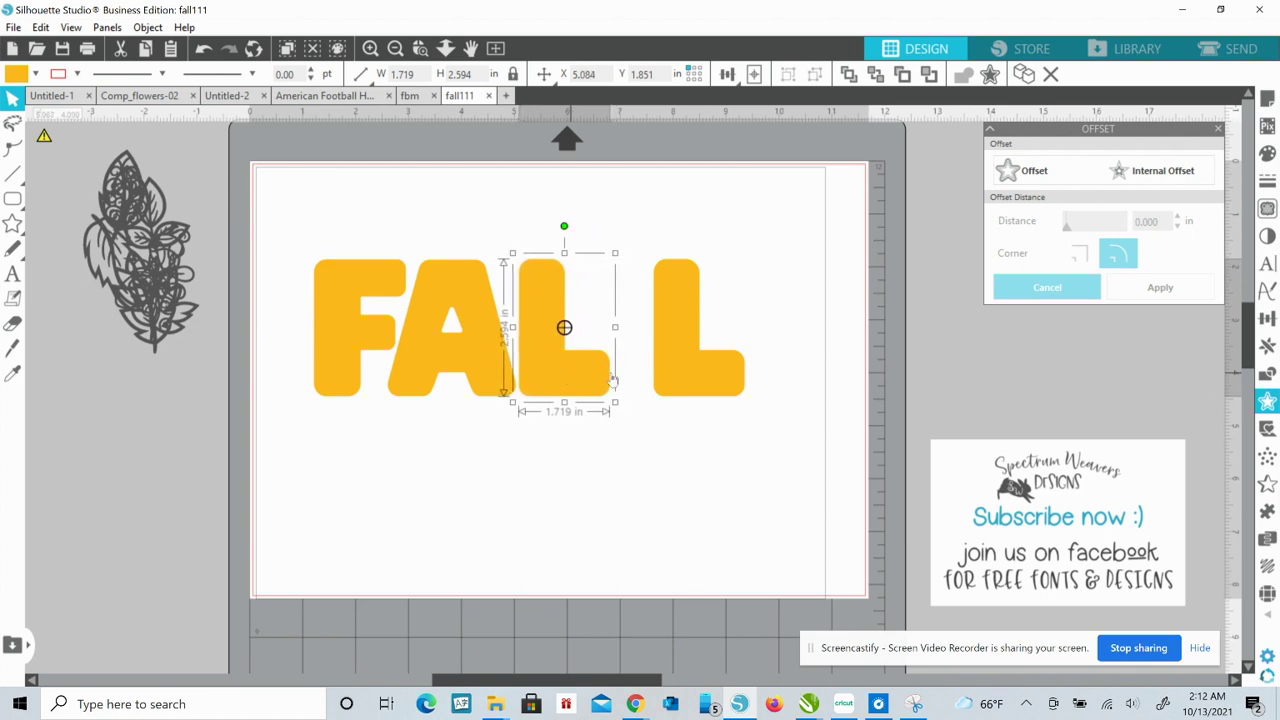
- Nudge the last L toward the first L until they nearly touch, at an X position of about 6.859 in
click(673, 379)
key(Left)
key(Left)
key(Left)
key(Left)
key(Left)
key(Left)
key(Left)
key(Left)
key(Left)
key(Left)
key(Left)
key(Left)
key(Left)
key(Left)
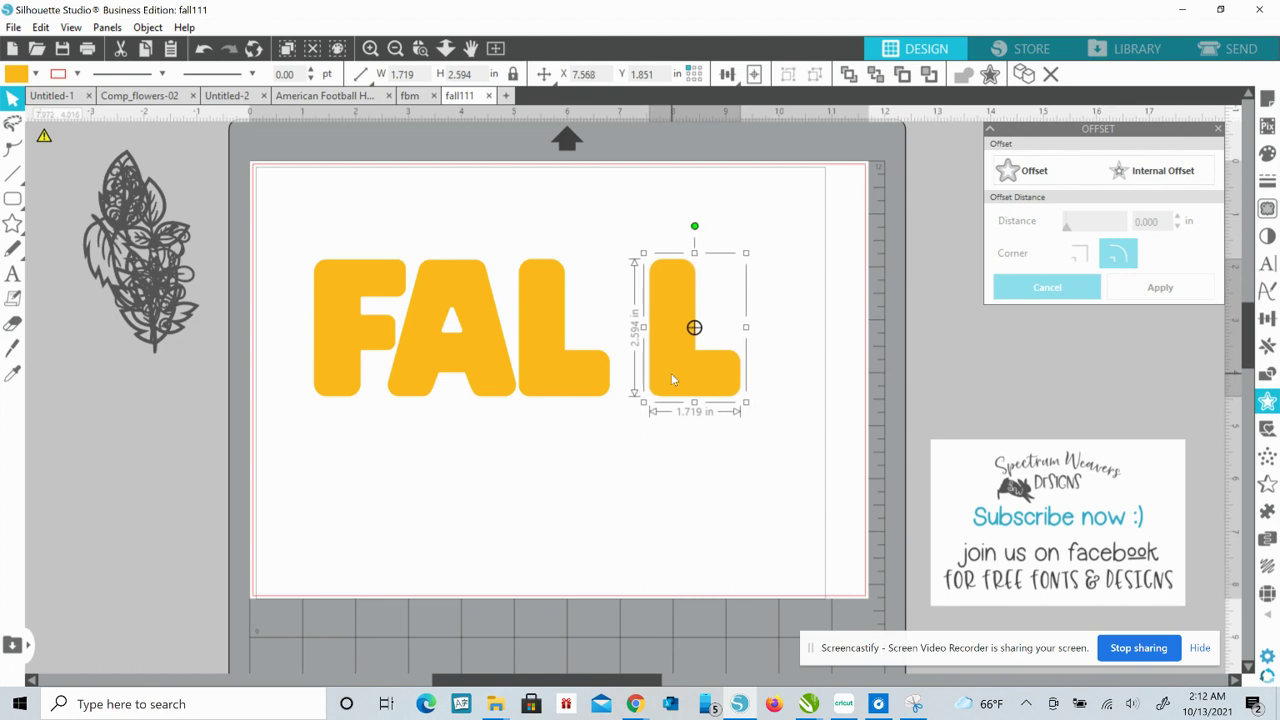
key(Left)
key(Left)
key(Left)
key(Left)
key(Left)
key(Left)
key(Left)
key(Left)
key(Left)
key(Left)
key(Left)
key(Left)
key(Left)
key(Left)
key(Left)
key(Left)
key(Left)
key(Left)
key(Left)
key(Left)
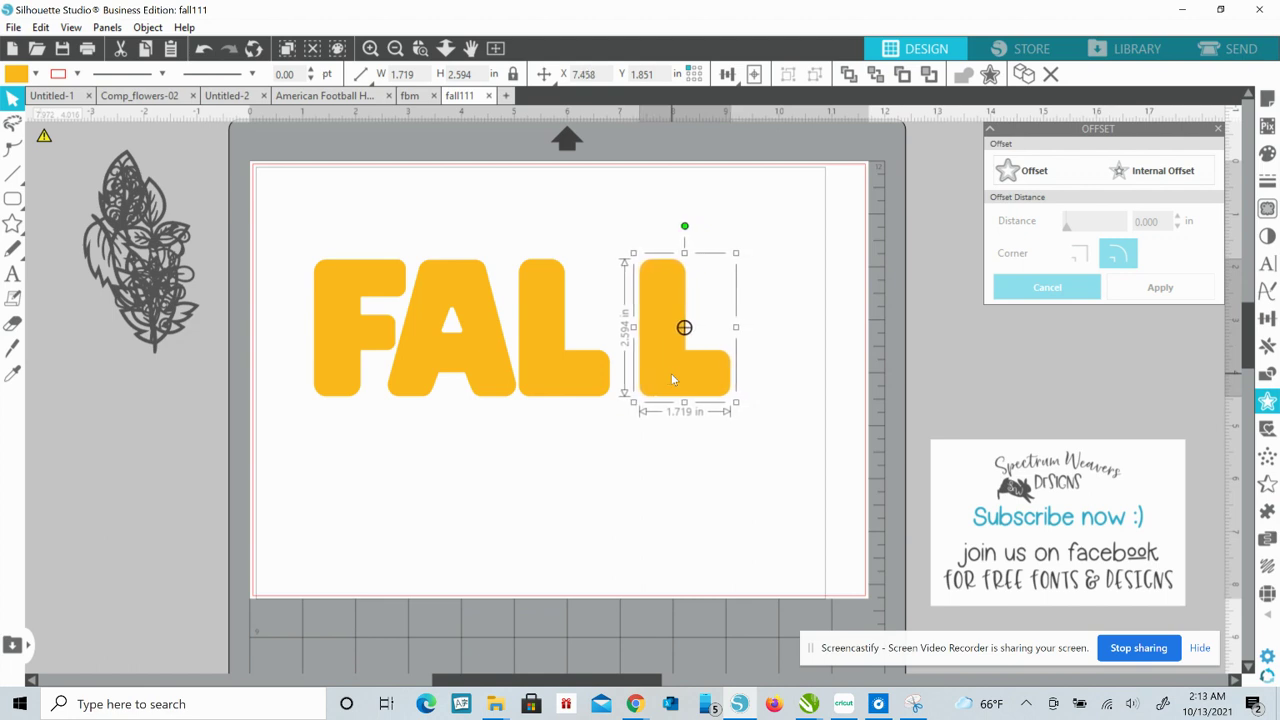
key(Left)
key(Left)
key(Left)
key(Left)
key(Left)
key(Left)
key(Left)
key(Left)
key(Left)
key(Left)
key(Left)
key(Left)
key(Left)
key(Left)
key(Left)
key(Left)
key(Left)
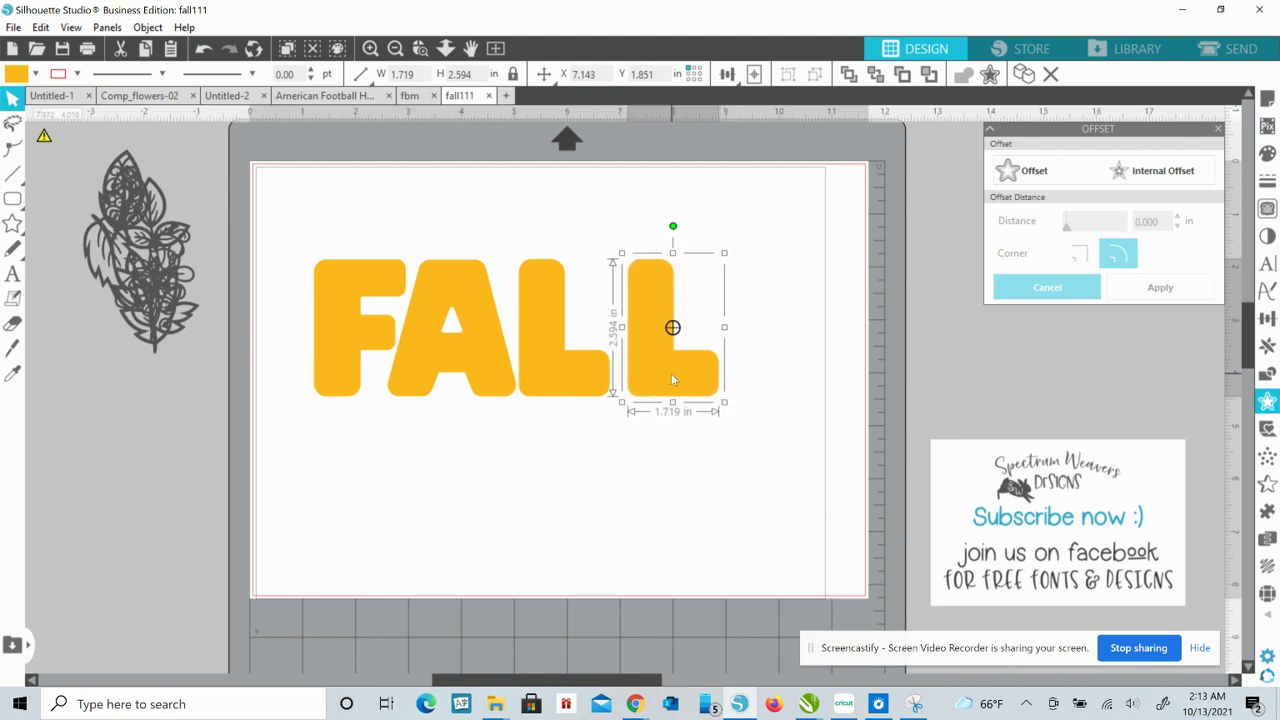
key(Left)
key(Left)
key(Left)
key(Left)
key(Left)
key(Left)
key(Left)
key(Left)
key(Left)
key(Left)
key(Left)
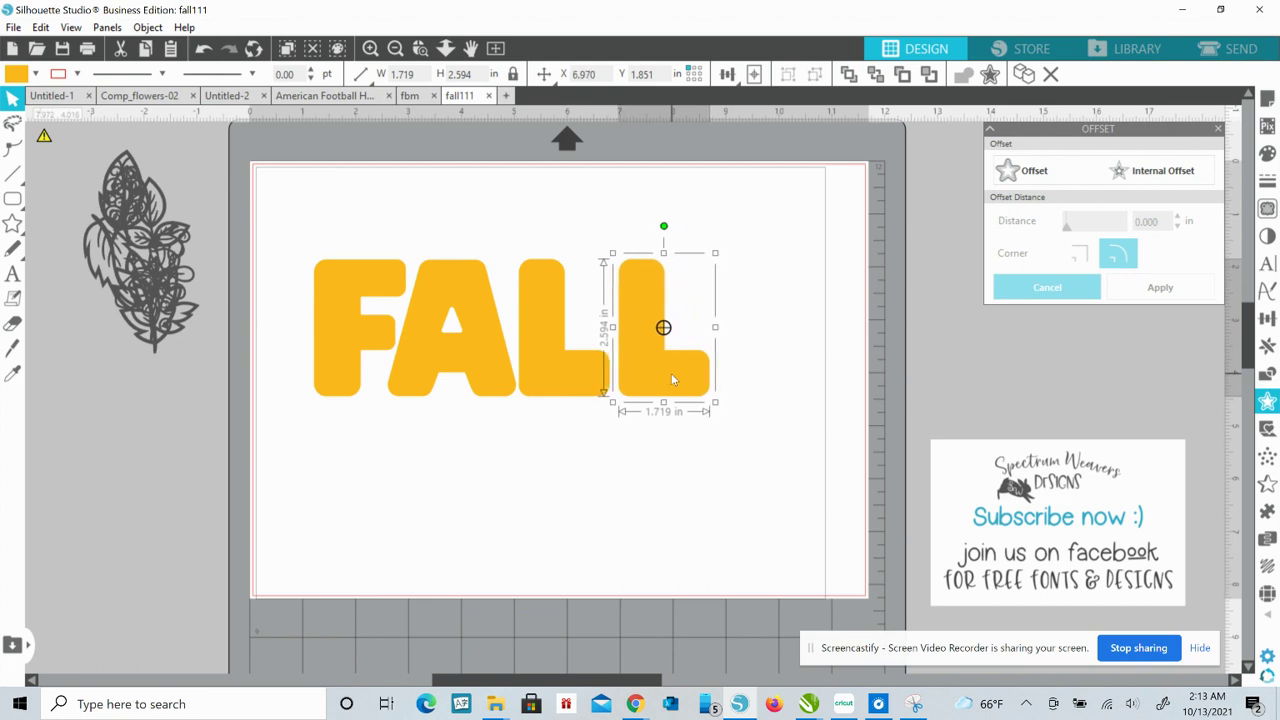
key(Left)
key(Left)
key(Left)
key(Left)
key(Left)
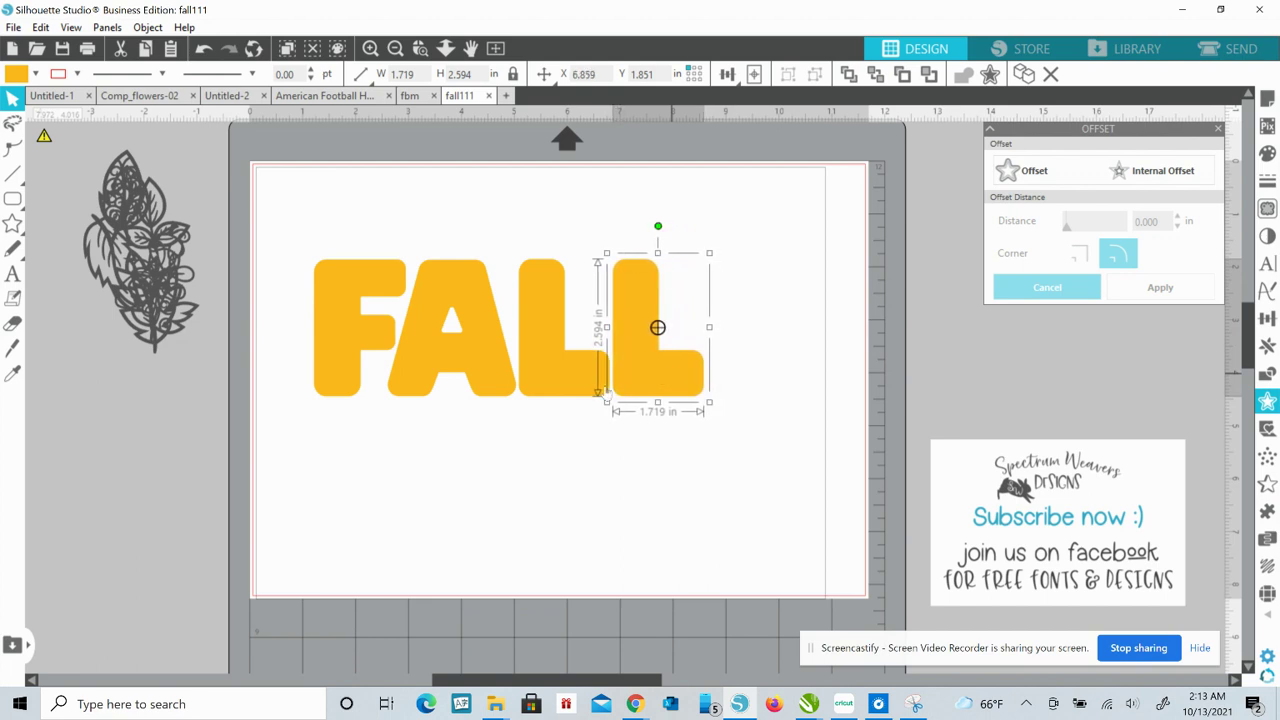
- Select all four FALL letters and make them one compound path
click(515, 420)
drag(304, 200, 714, 434)
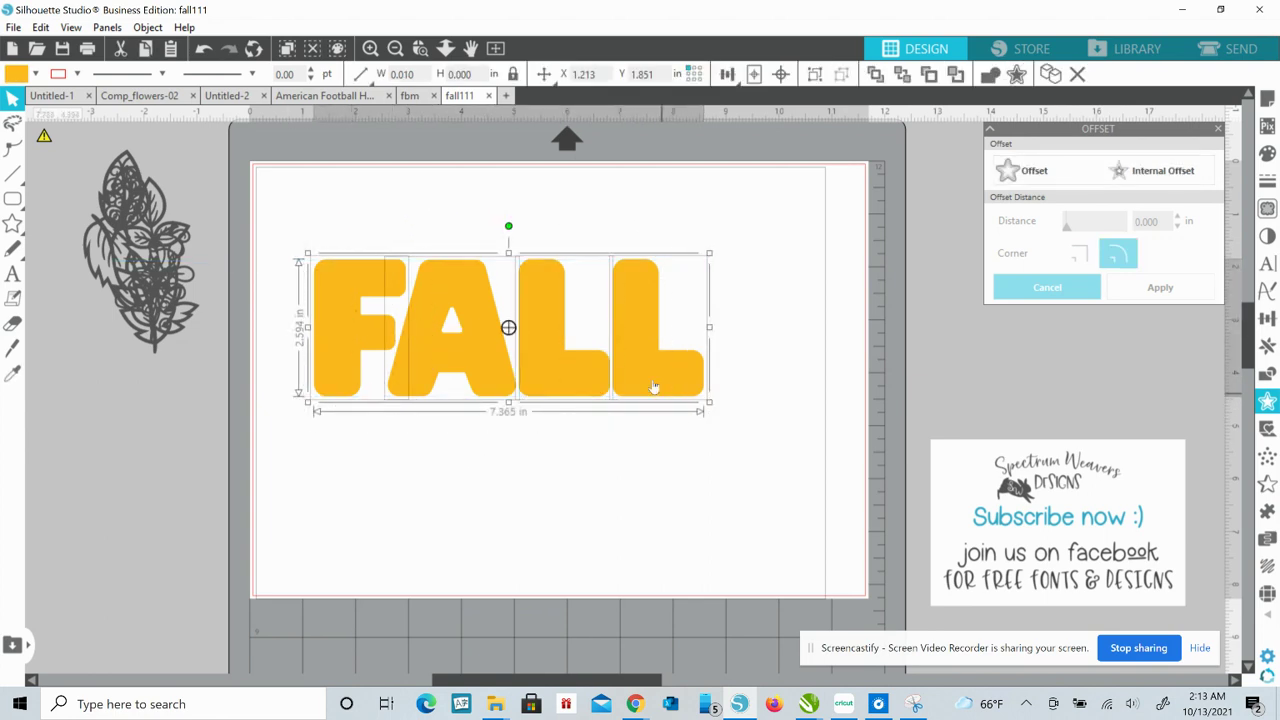
right_click(640, 378)
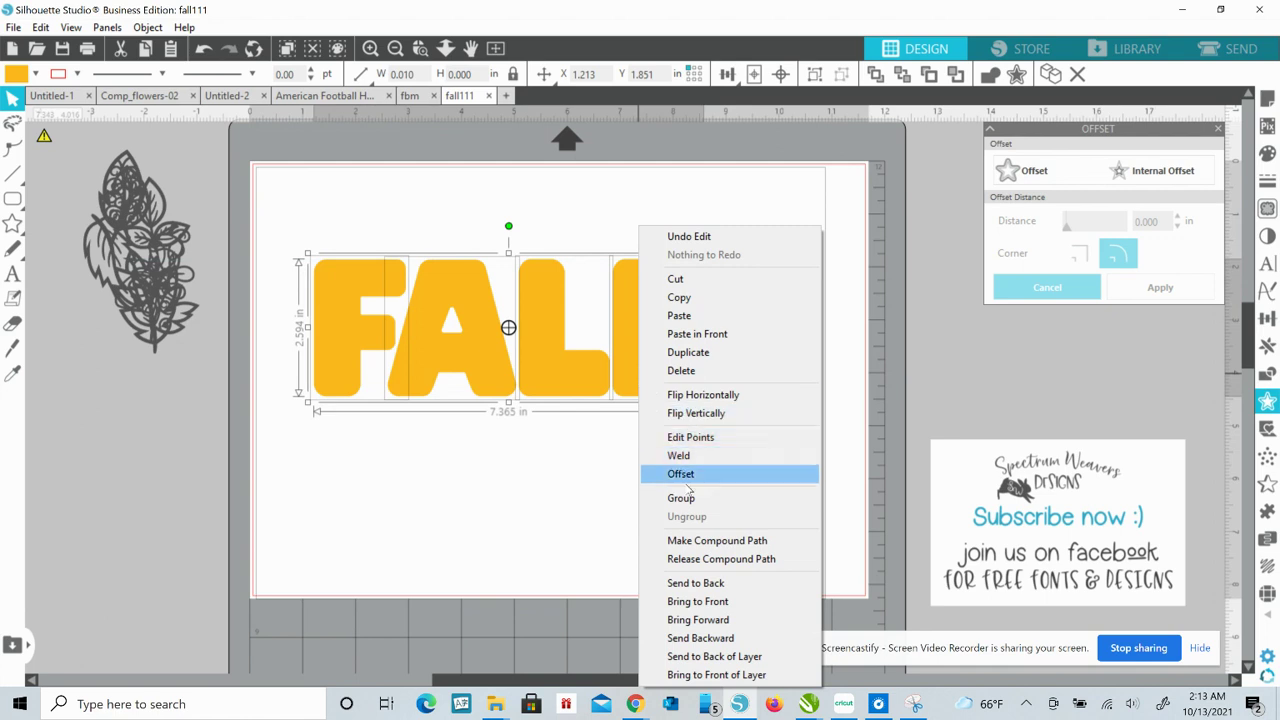
click(706, 540)
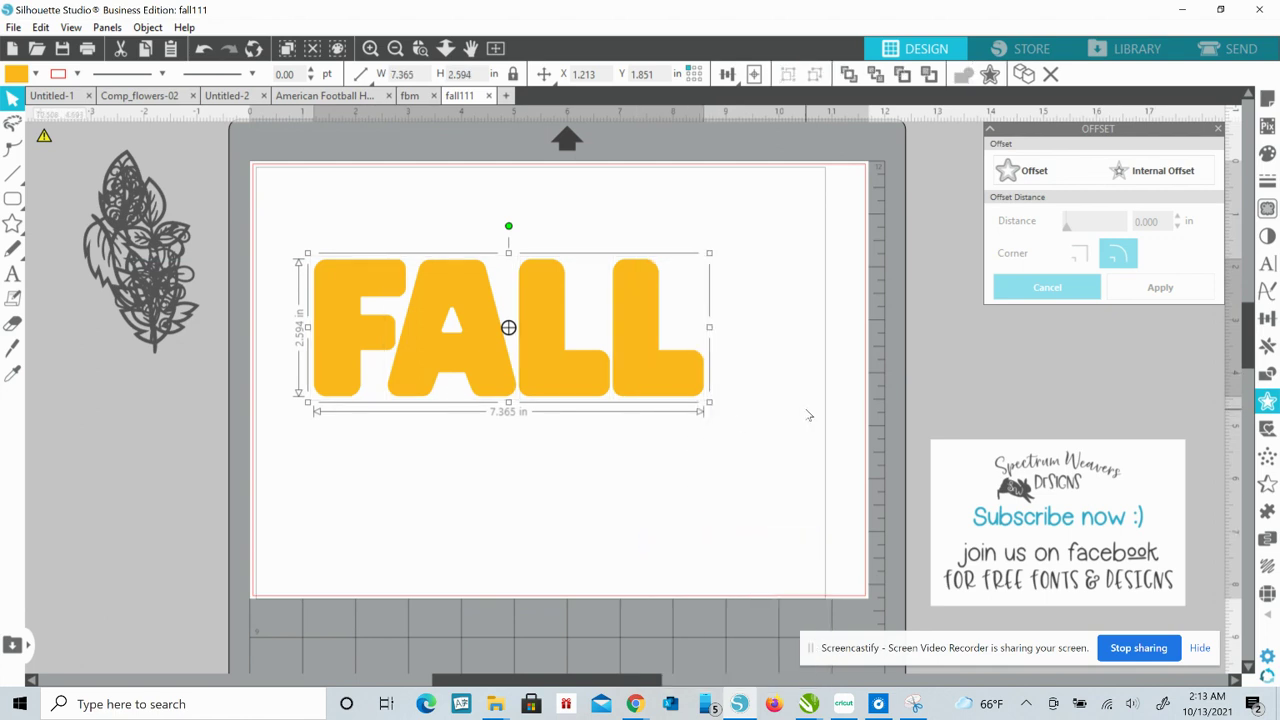
- Apply a narrow rounded-corner offset around the FALL word, about 7.491 in wide overall
click(1035, 171)
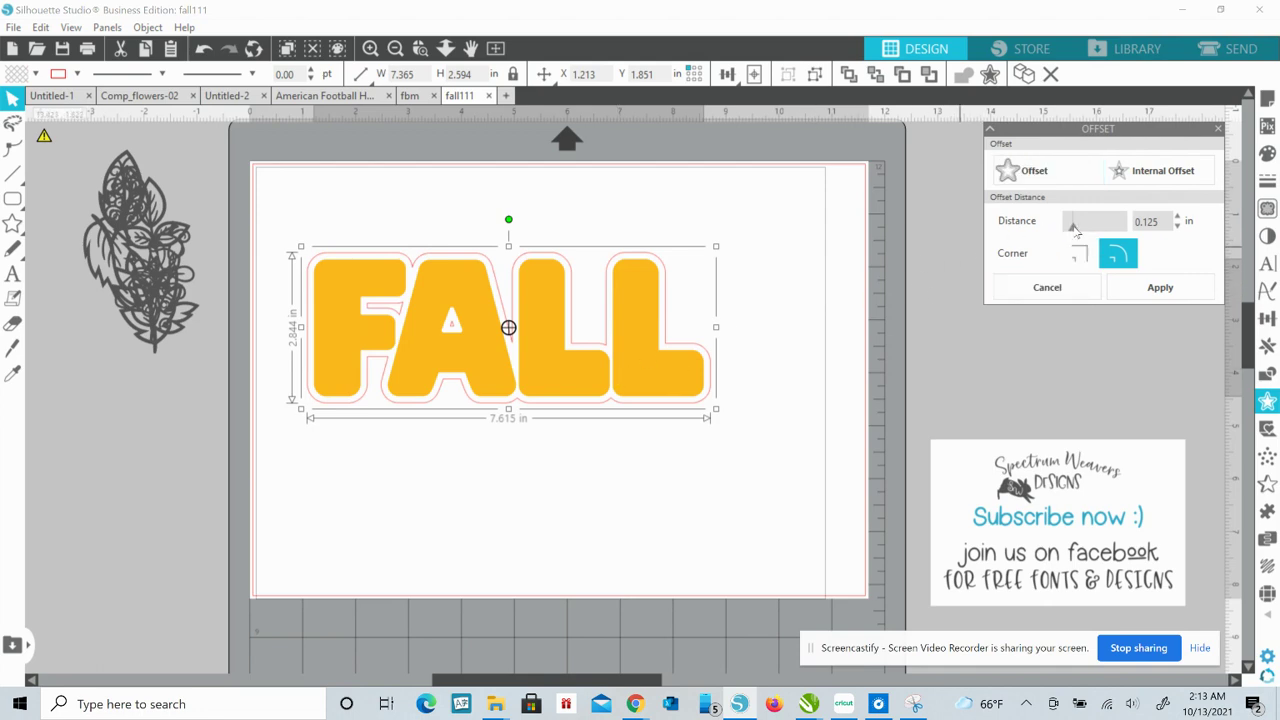
drag(1073, 228, 1070, 229)
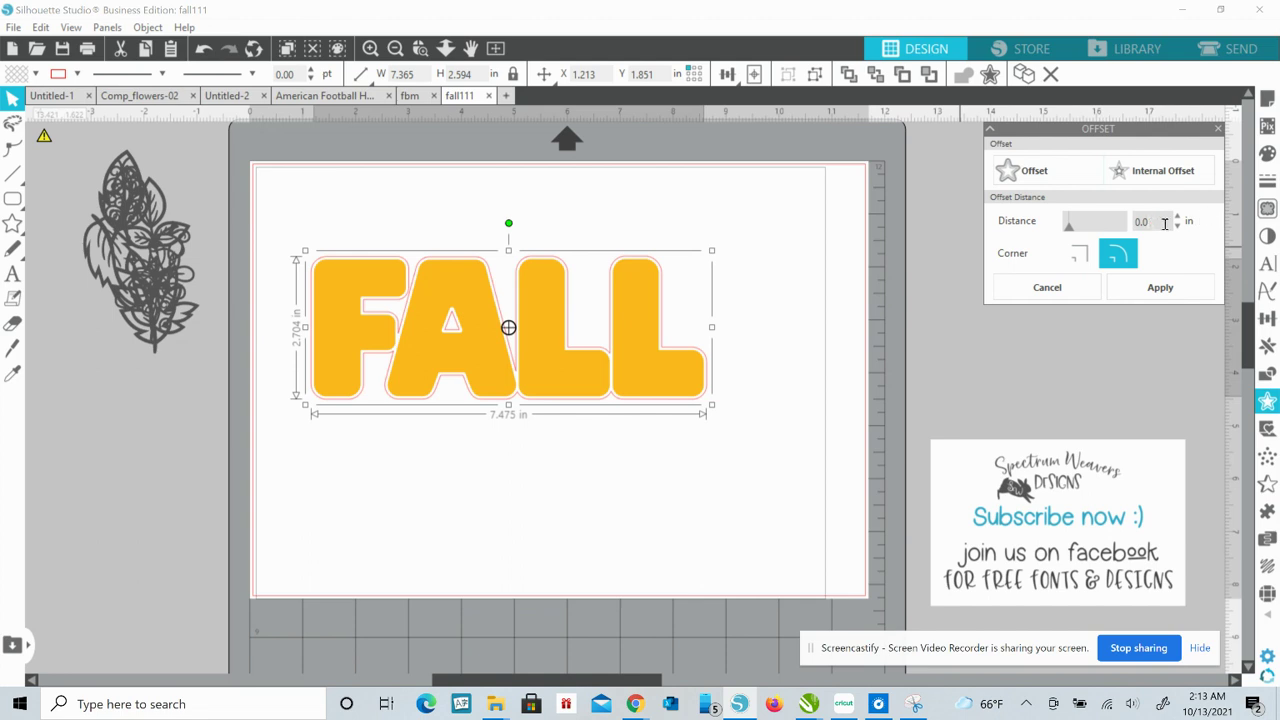
click(1160, 288)
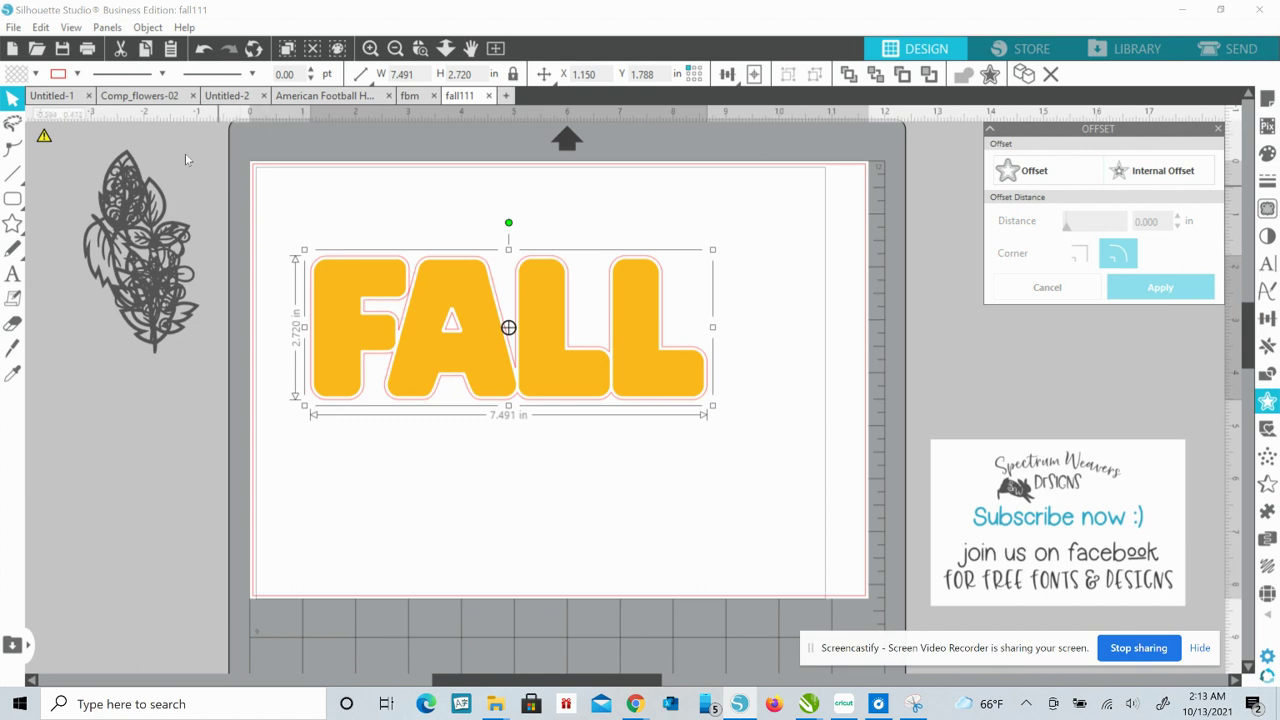
- Fill the FALL offset with dark grey and remove its outline colour
click(35, 75)
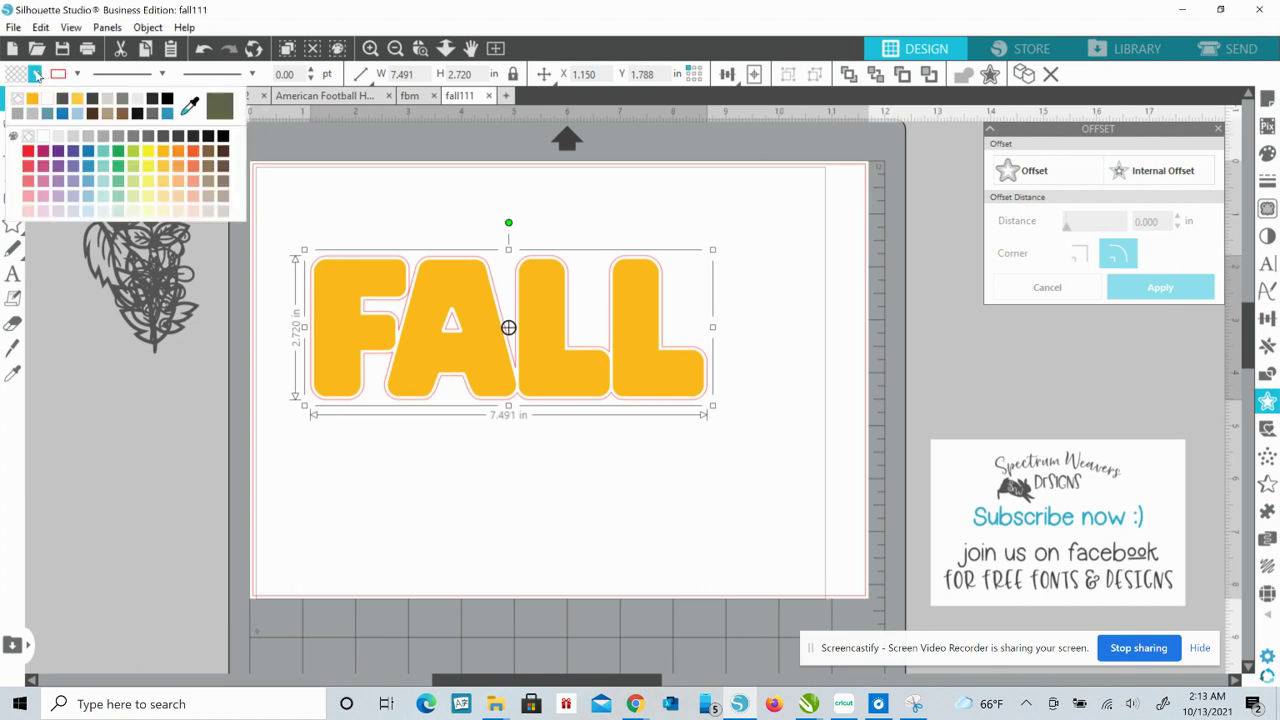
click(61, 99)
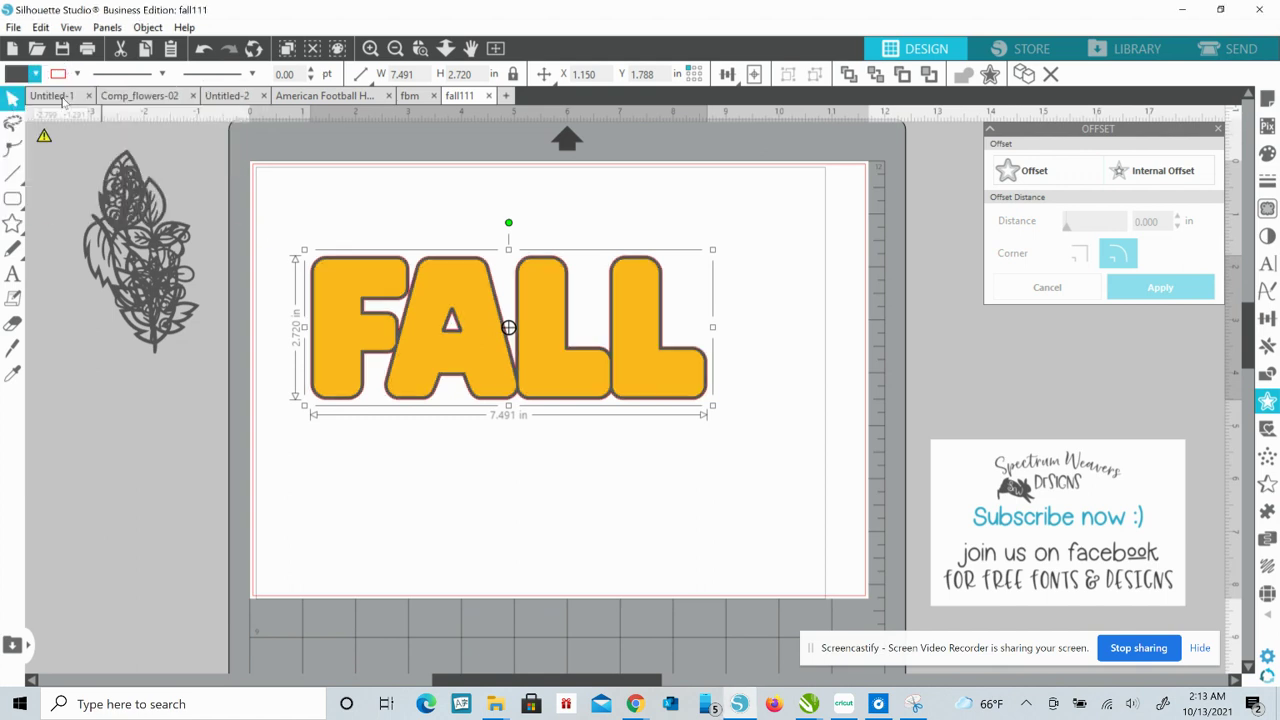
click(76, 75)
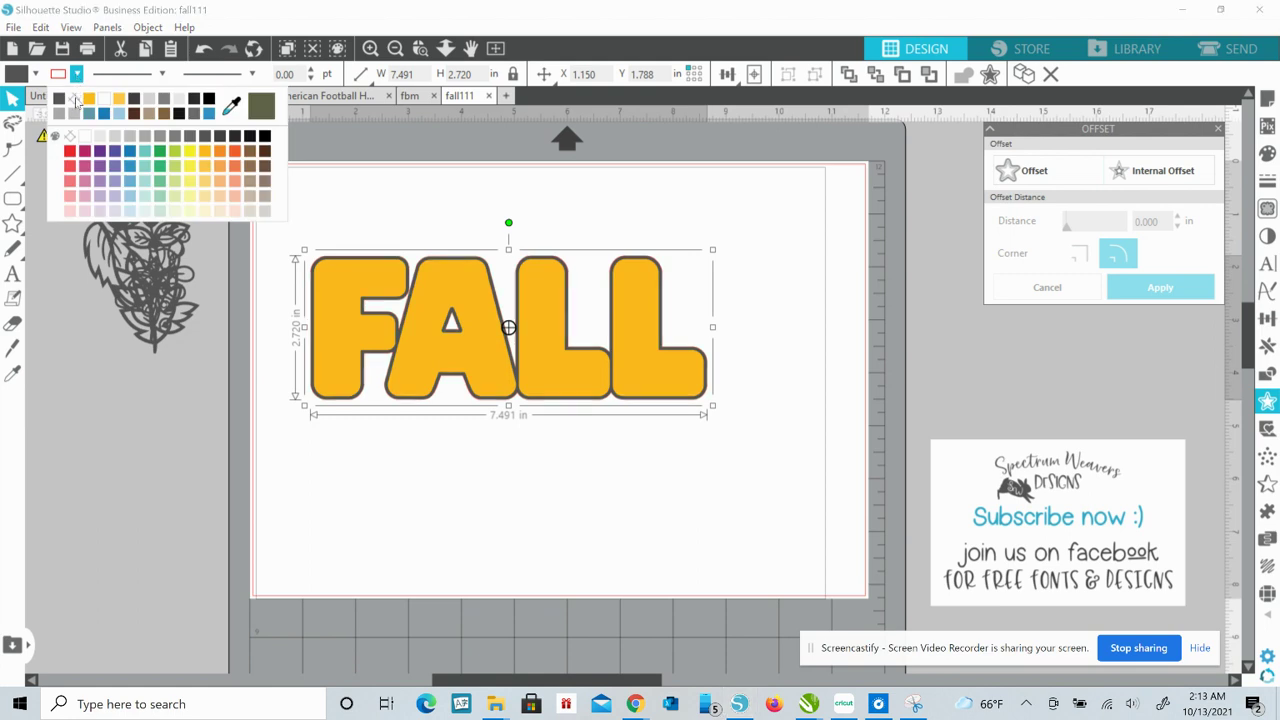
click(76, 99)
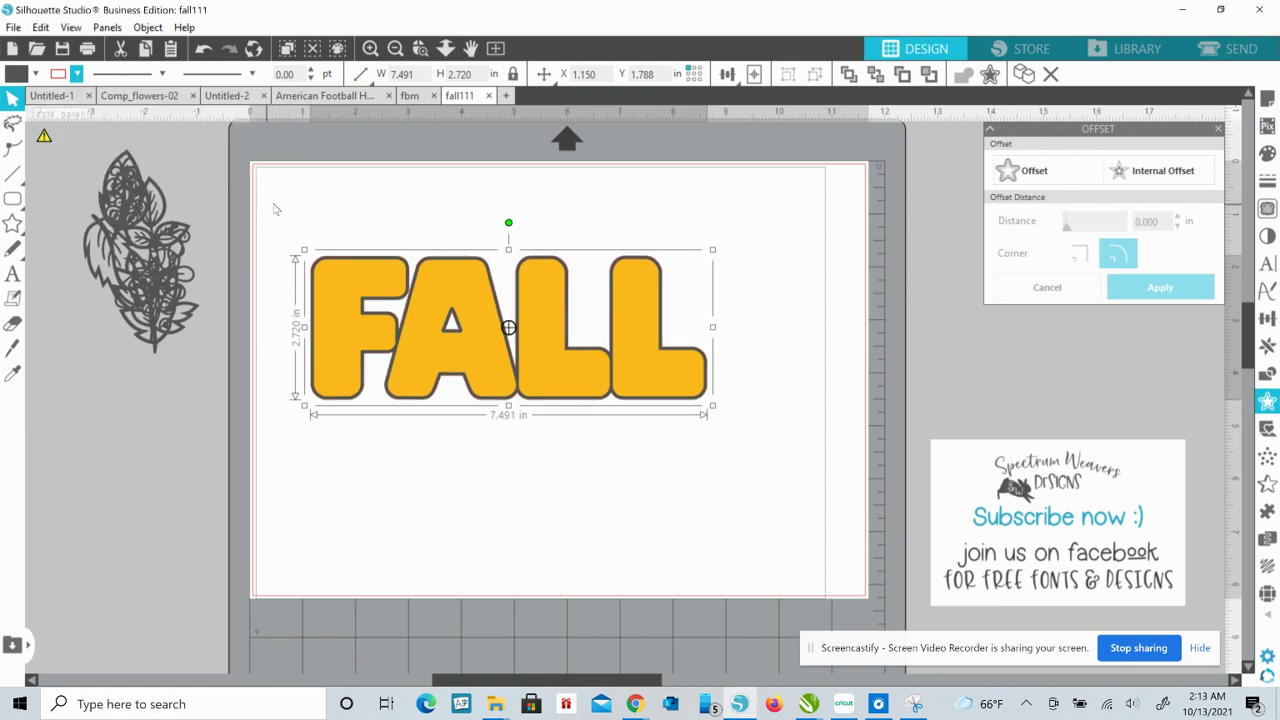
- Enlarge the FALL word together with its offset to about 10.401 in wide, centre it across the printable area and deselect it
drag(274, 200, 571, 371)
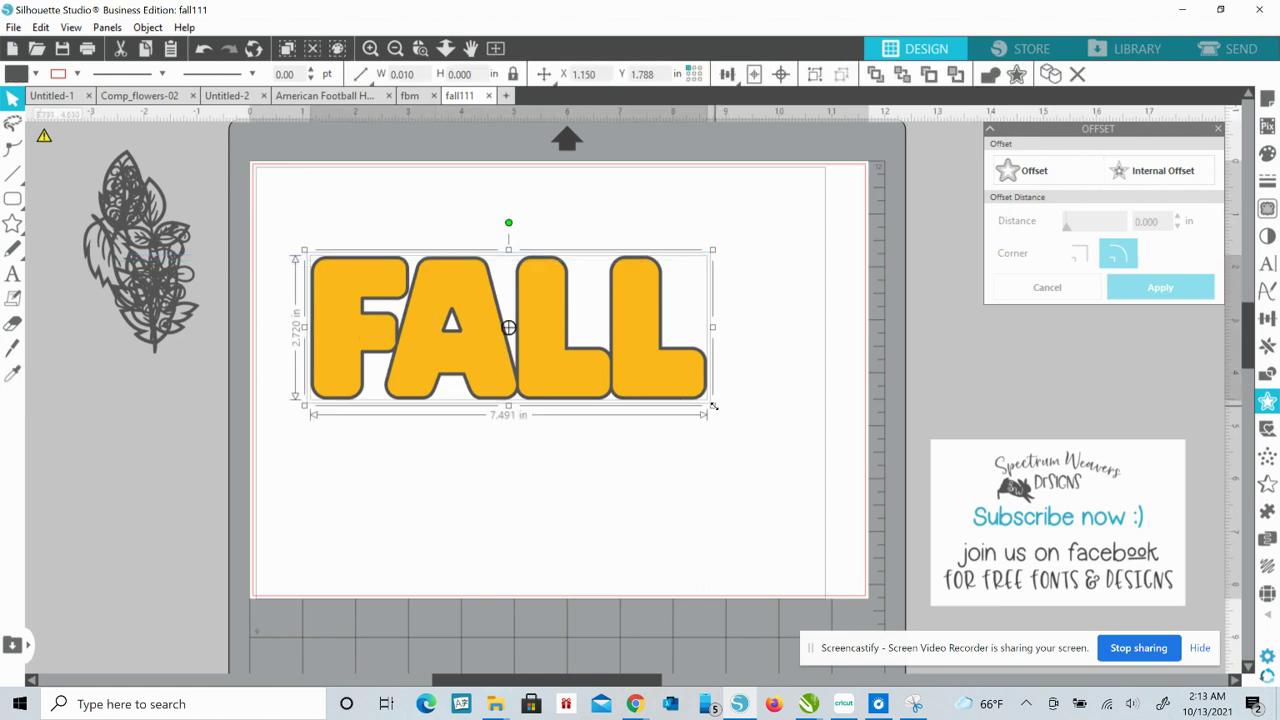
drag(714, 411, 860, 489)
drag(779, 447, 745, 432)
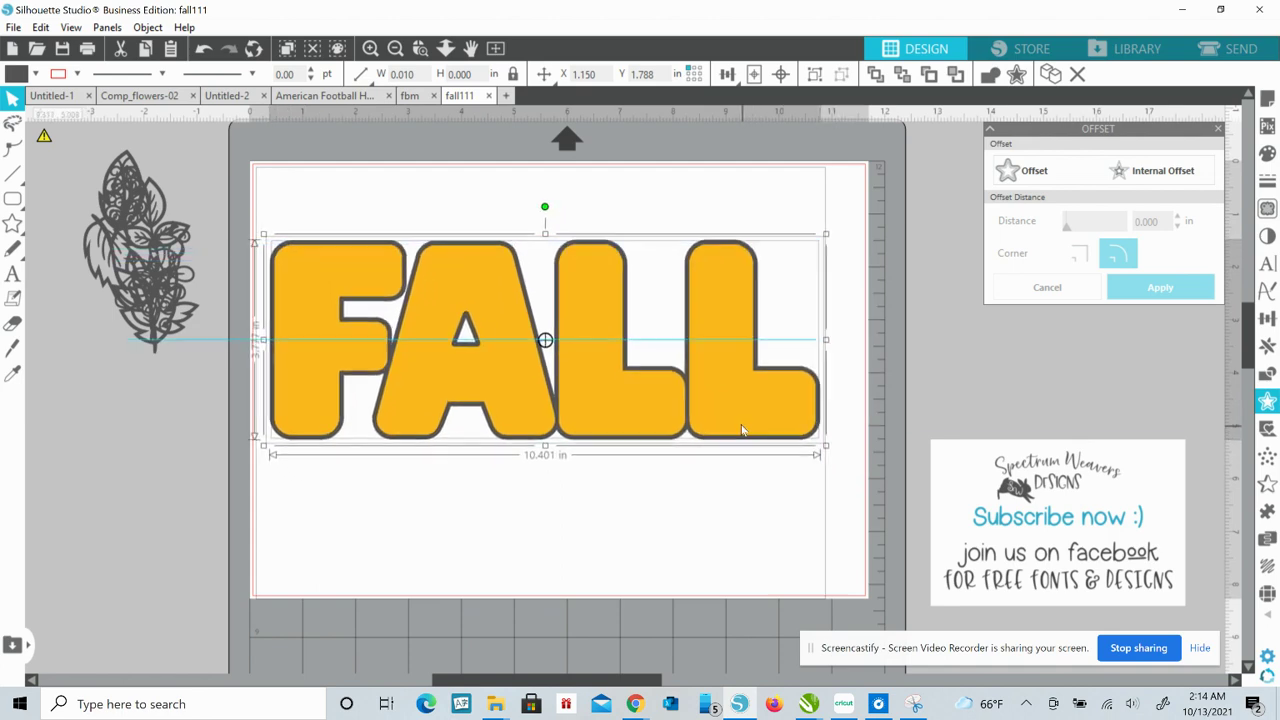
click(684, 519)
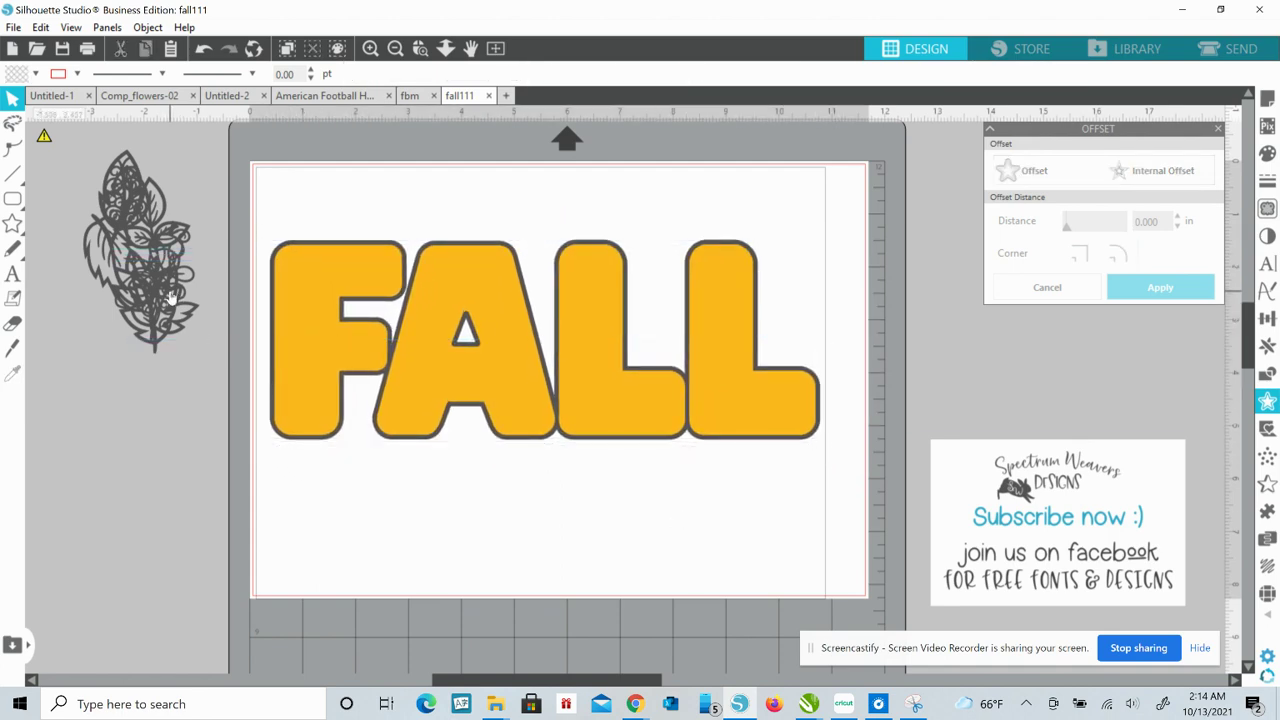
drag(172, 300, 335, 272)
key(ctrl+z)
click(90, 162)
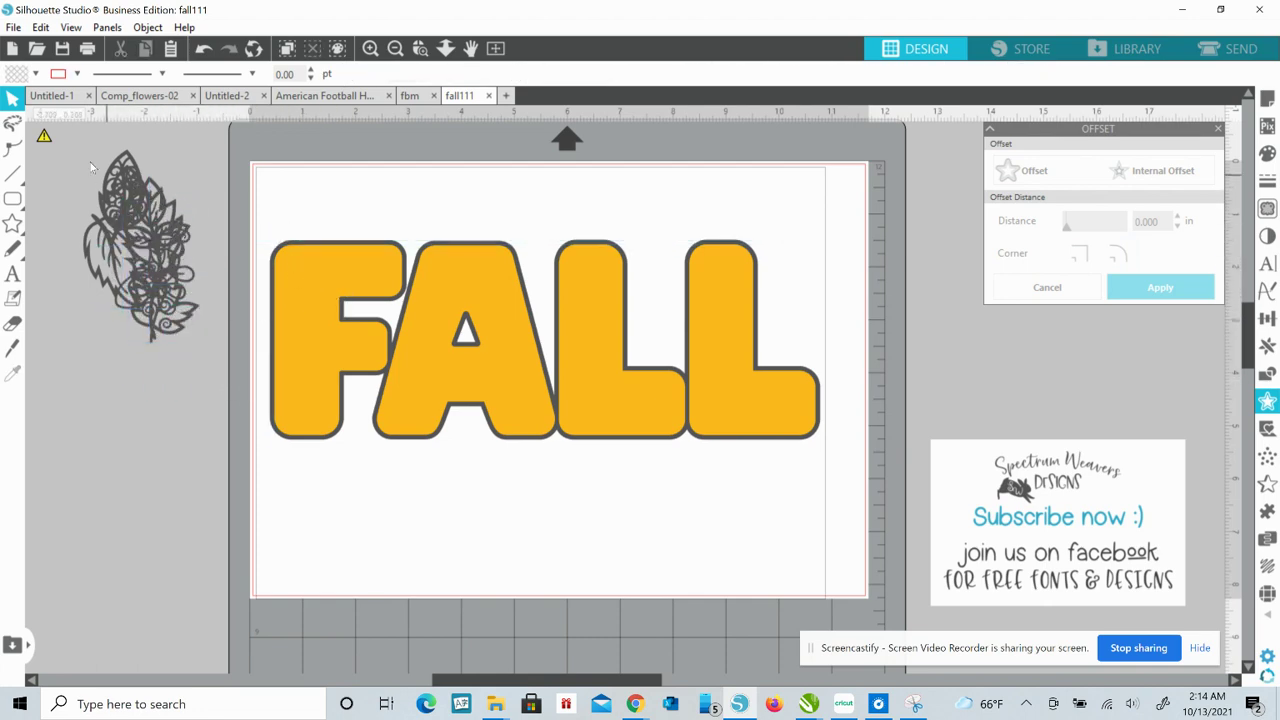
- Select the whole pile of leaves beside the page, bring it to the front and deselect it
drag(81, 152, 173, 356)
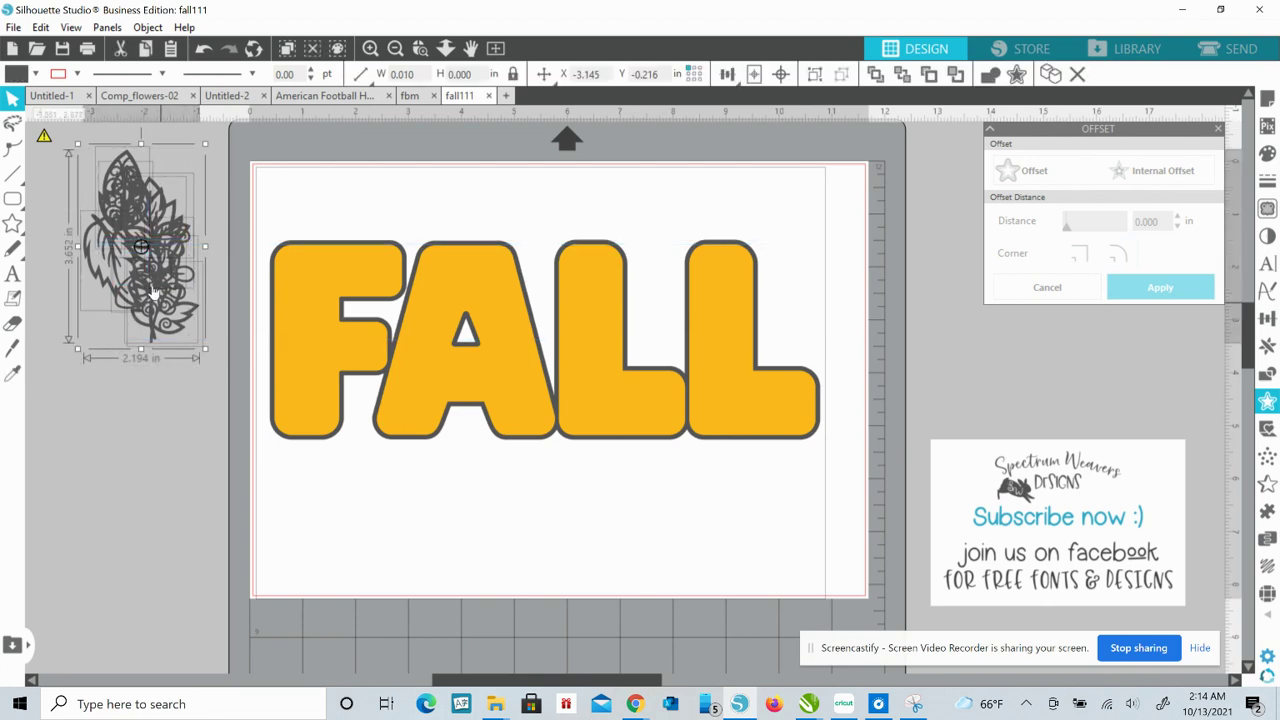
right_click(155, 229)
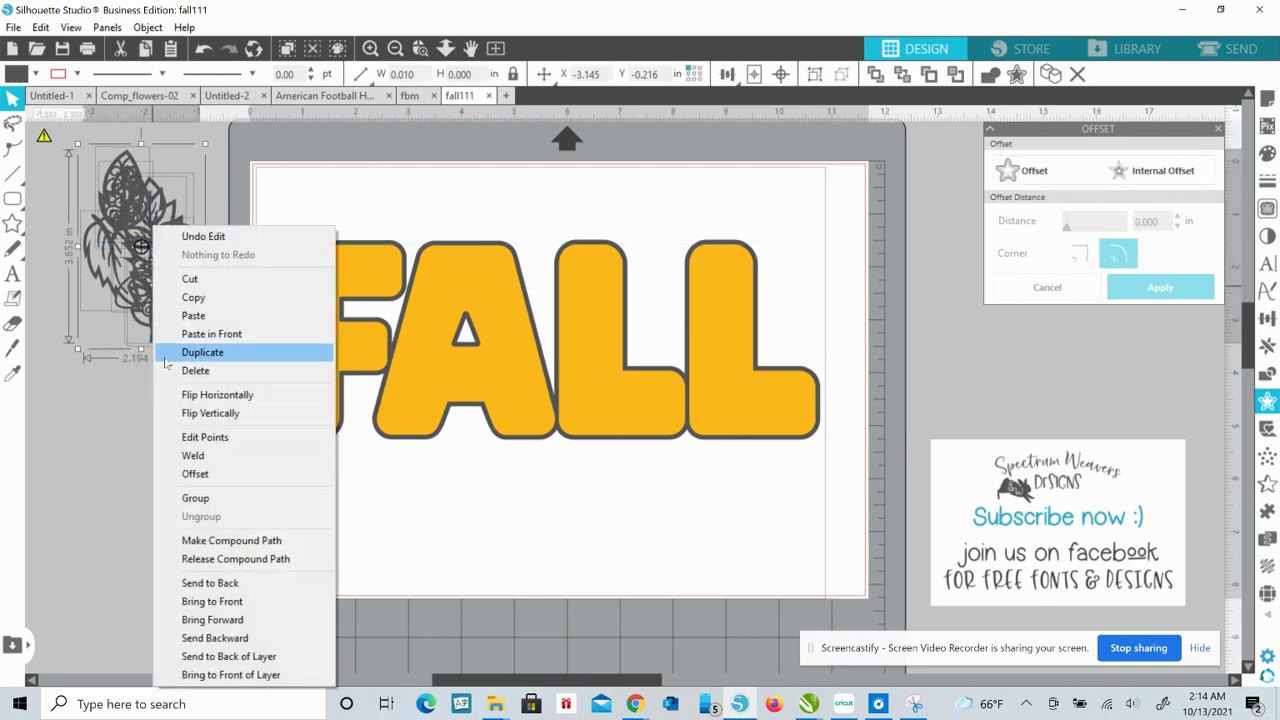
click(245, 602)
click(191, 480)
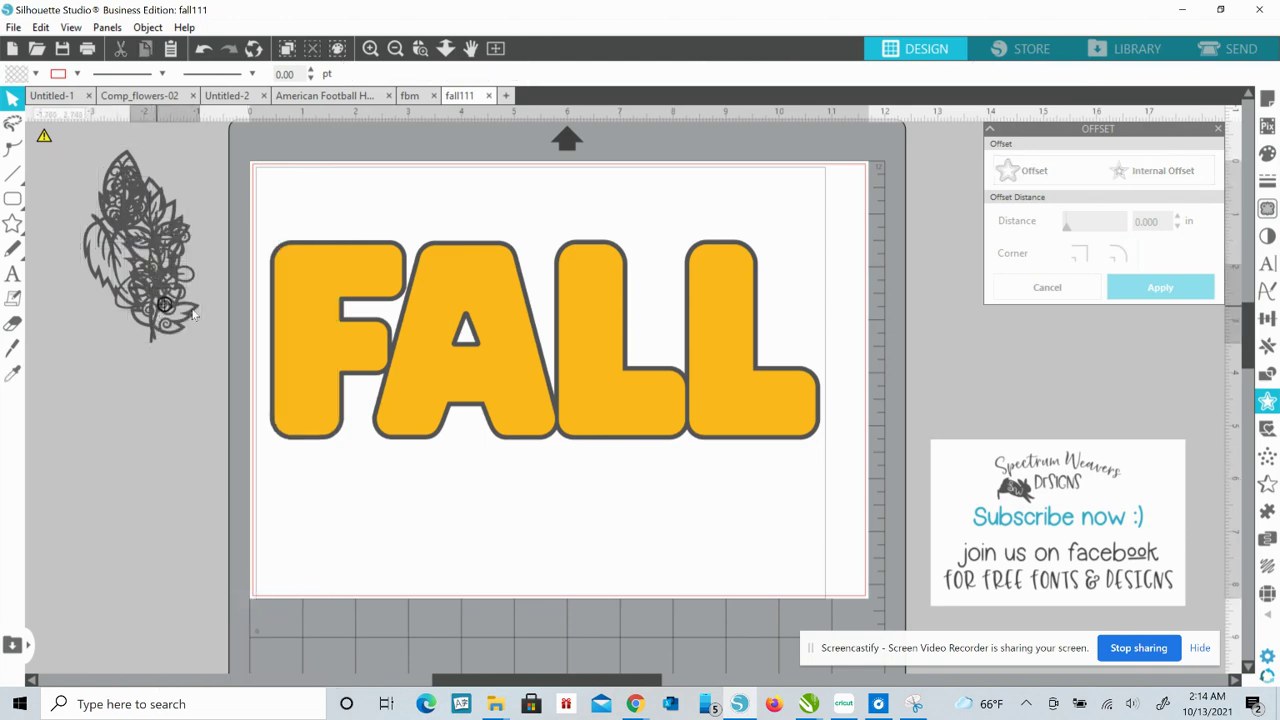
- Place a swirl-patterned leaf on the lower stem of the F and scale it to about 1.286 in wide
drag(195, 314, 300, 399)
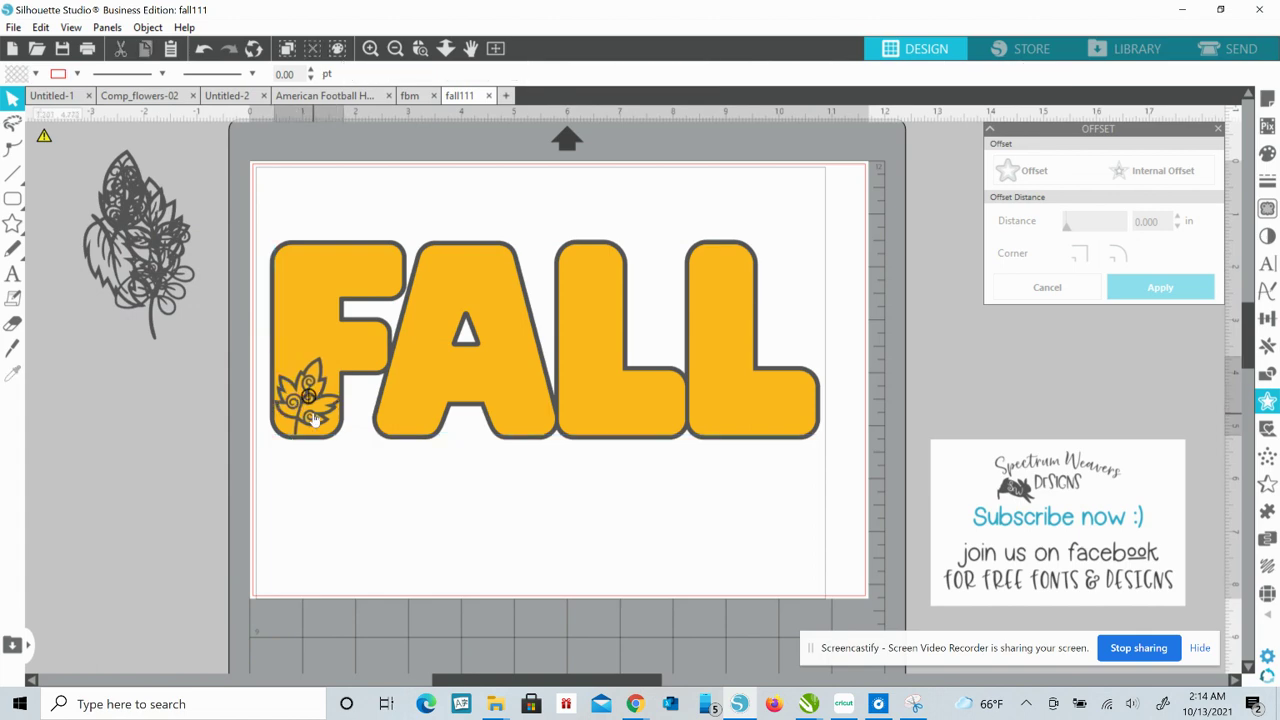
click(300, 400)
drag(349, 440, 351, 442)
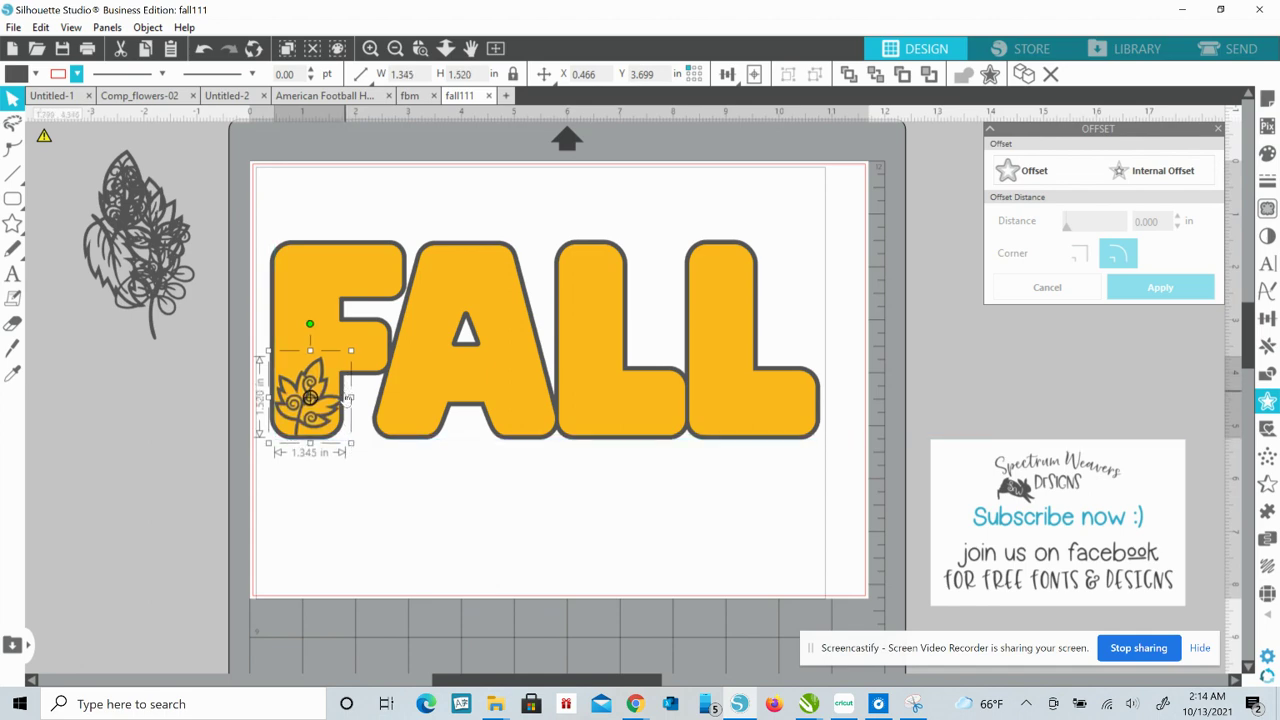
drag(338, 398, 335, 399)
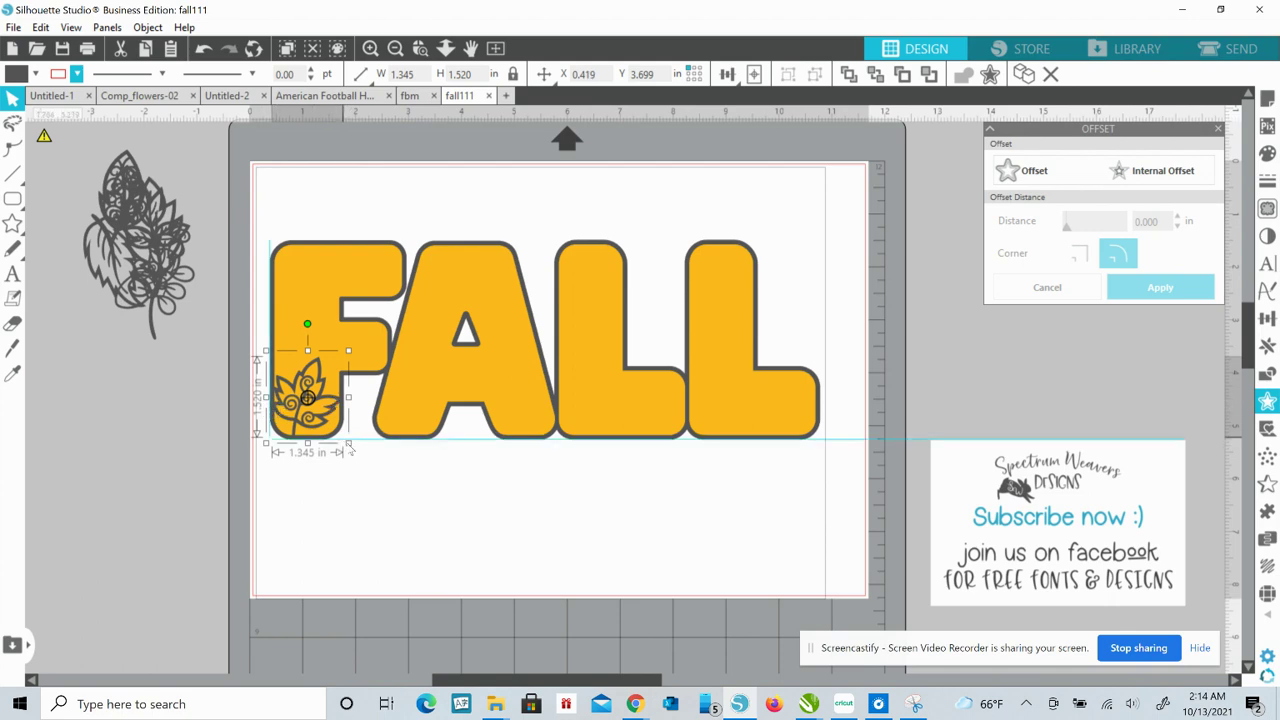
drag(347, 443, 334, 420)
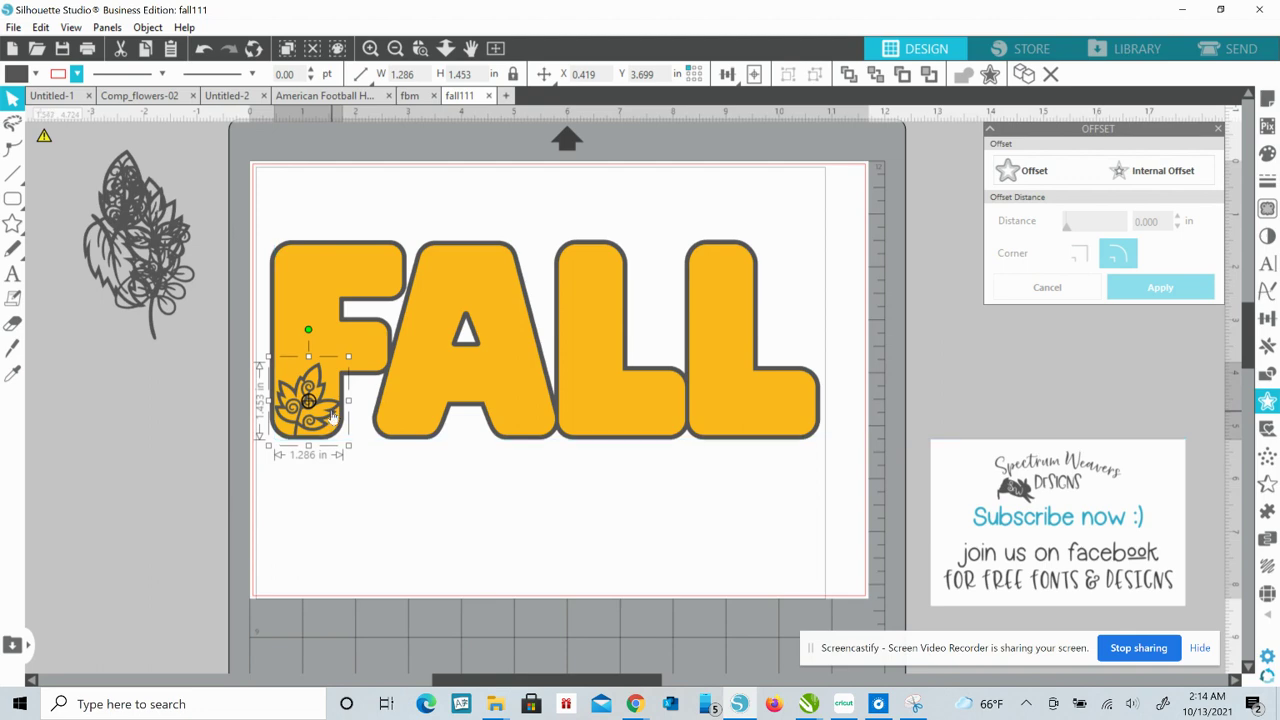
- Rotate the leaf on the F slightly clockwise and leave it selected on the lower stem
drag(309, 331, 318, 331)
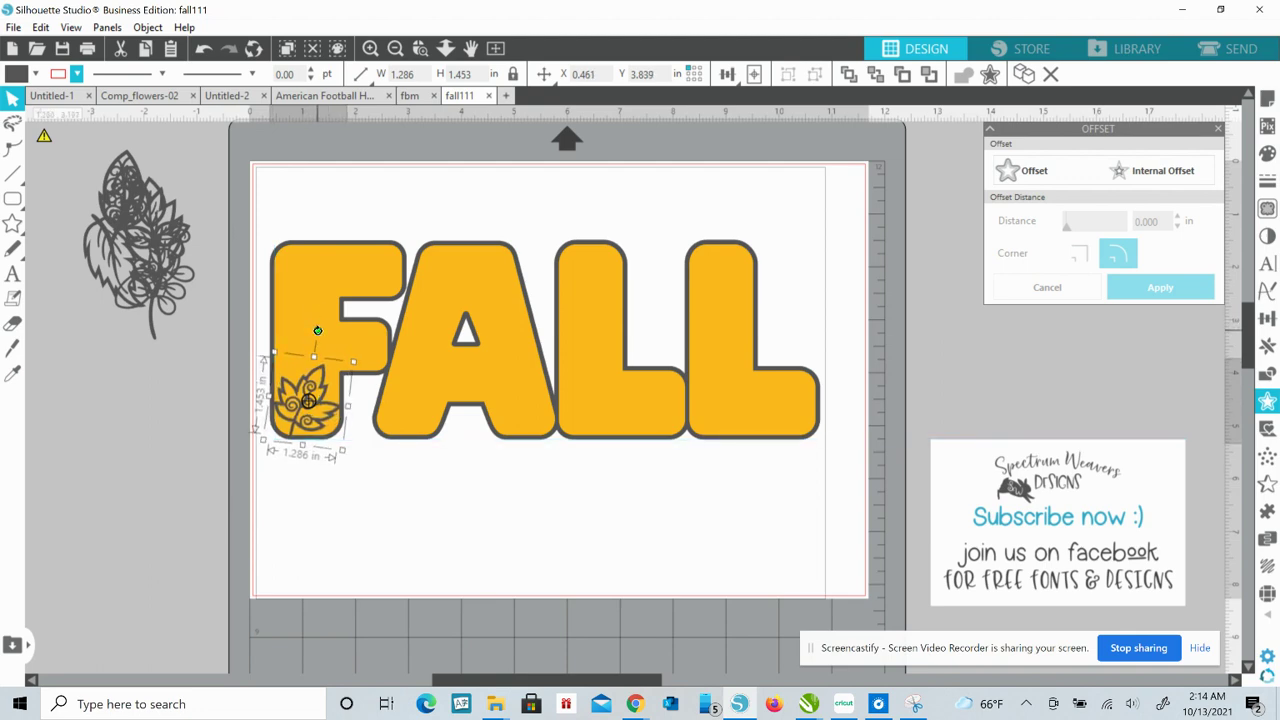
click(395, 500)
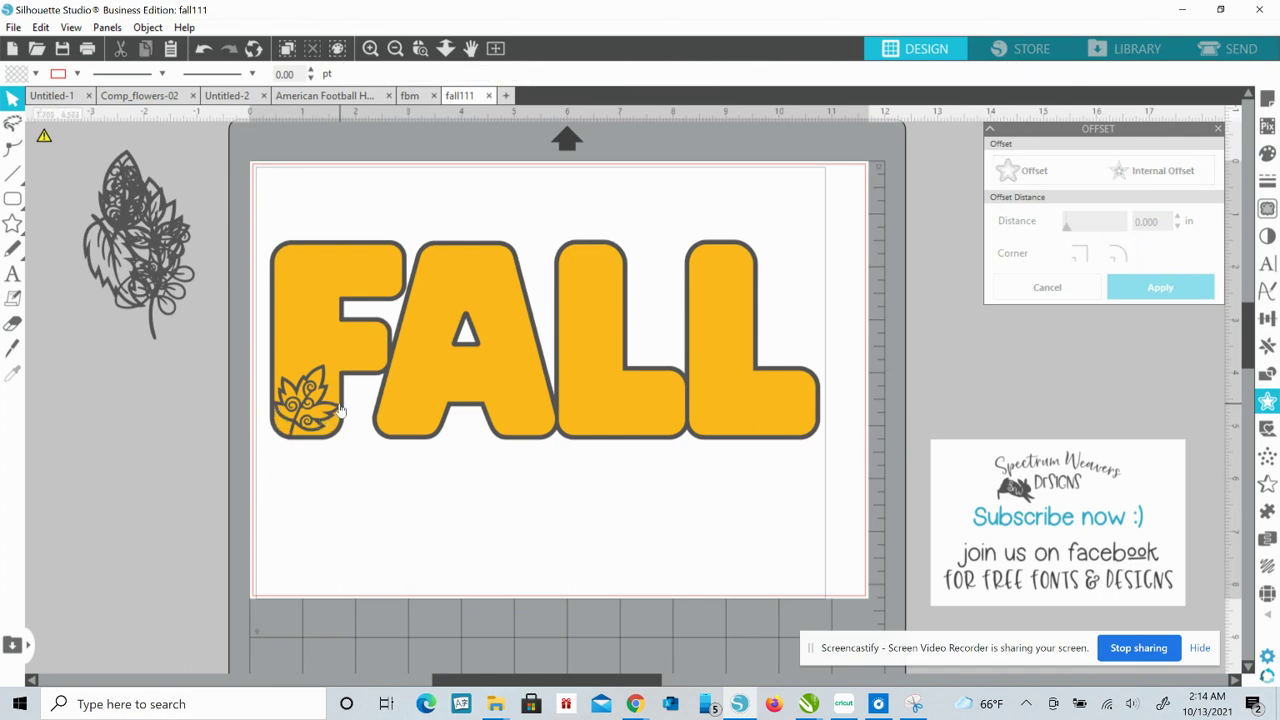
click(309, 403)
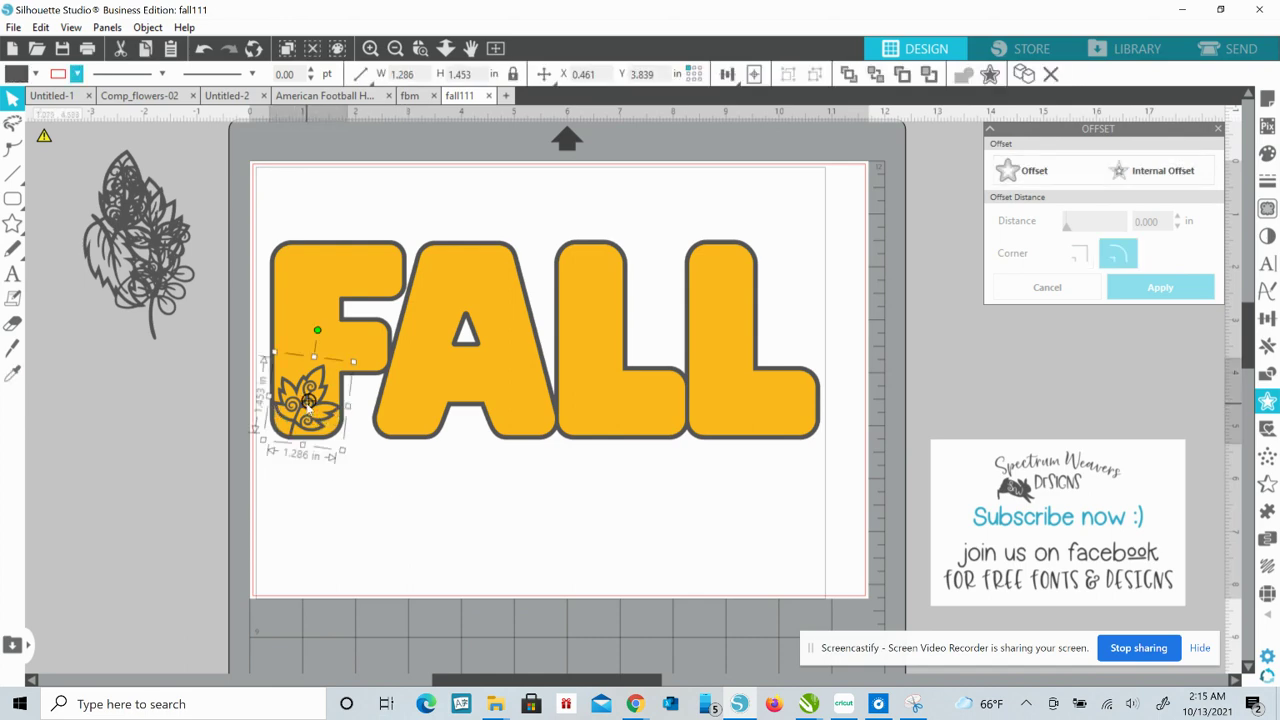
- Scale the leaf on the F's lower stem to about 1.309 in wide, nudge it slightly left and deselect it
drag(309, 403, 309, 404)
drag(352, 364, 354, 359)
key(Left)
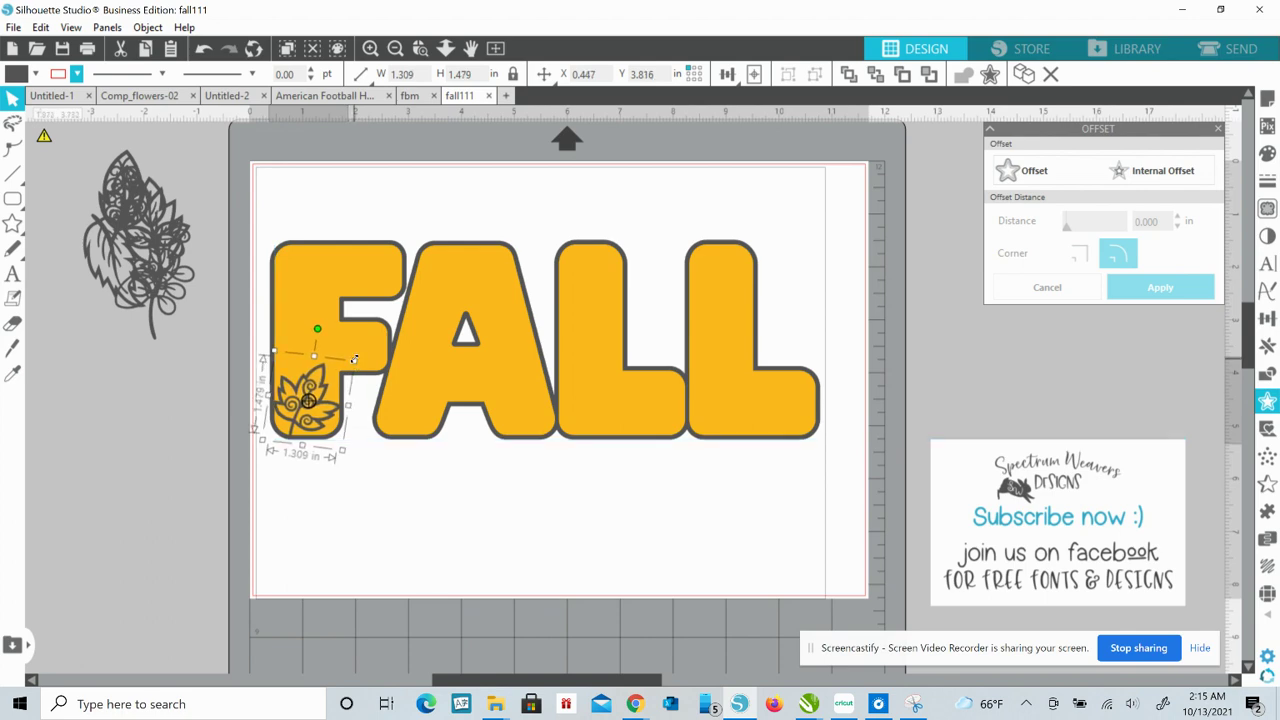
click(424, 474)
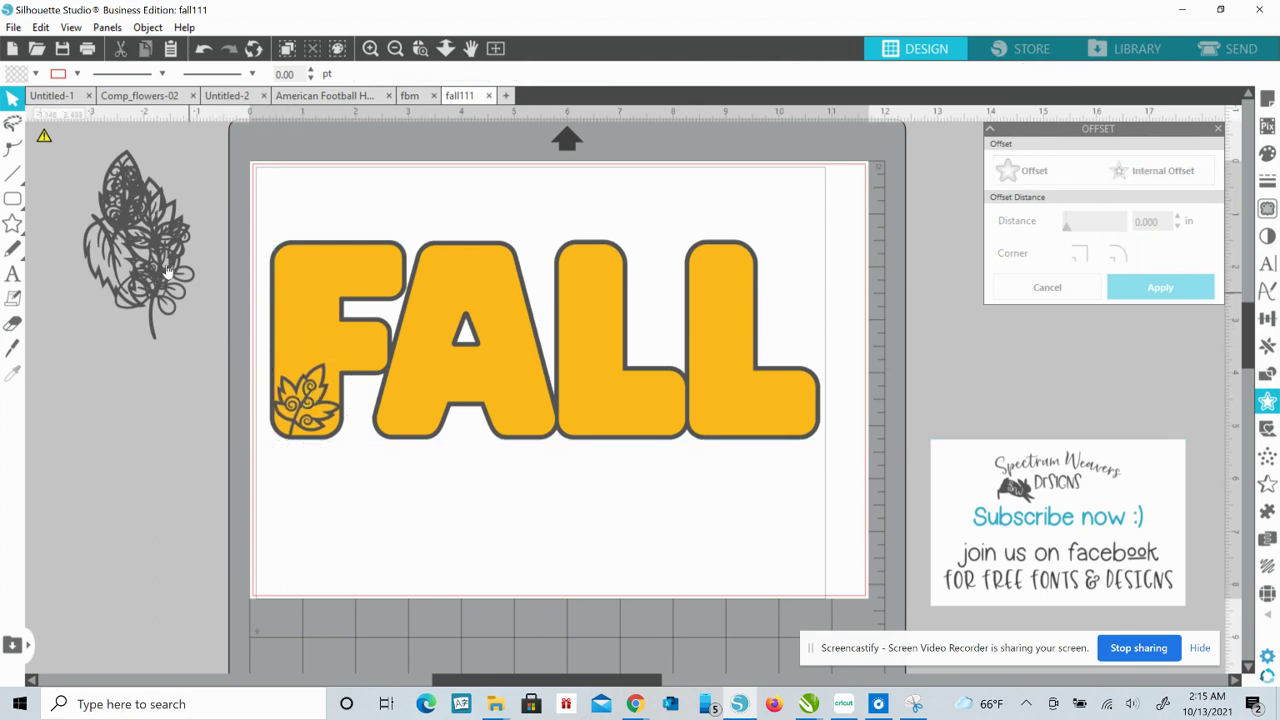
- Tilt the serrated leaf clockwise, shrink it to about 1.081 in wide and park it above the last L, with the curved leaf above the F
drag(168, 272, 436, 425)
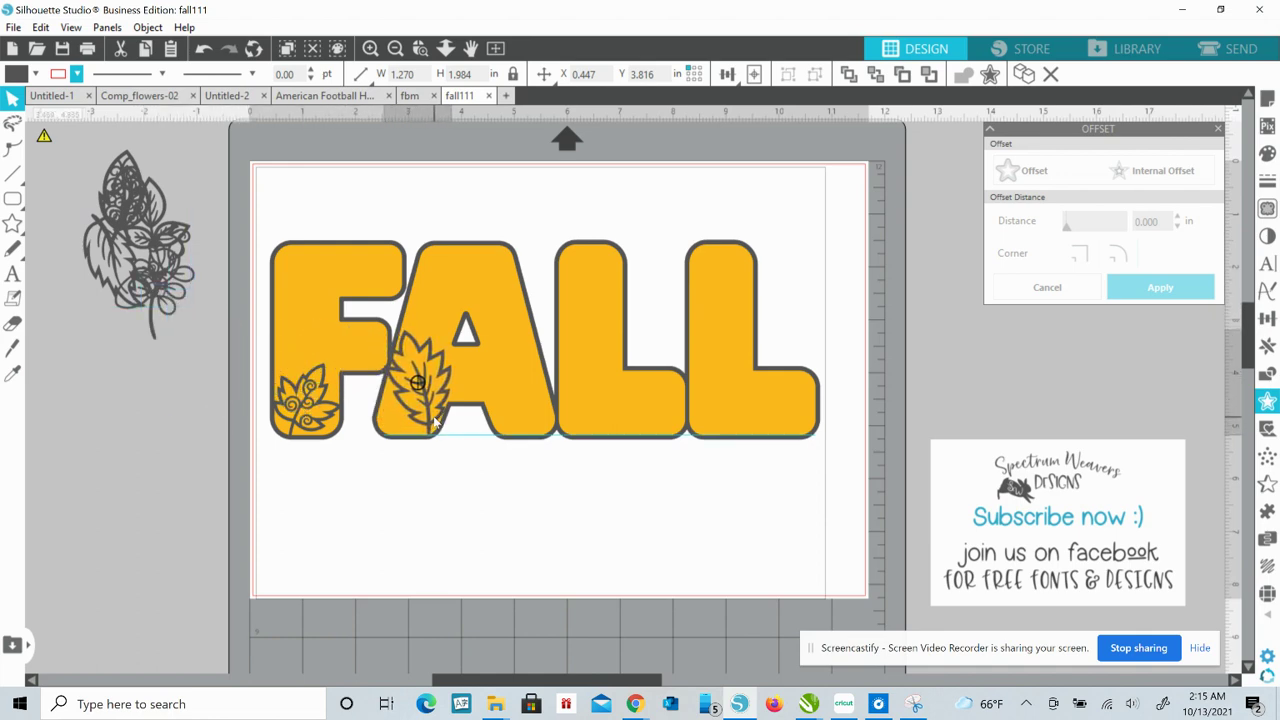
drag(434, 424, 577, 420)
drag(545, 383, 519, 385)
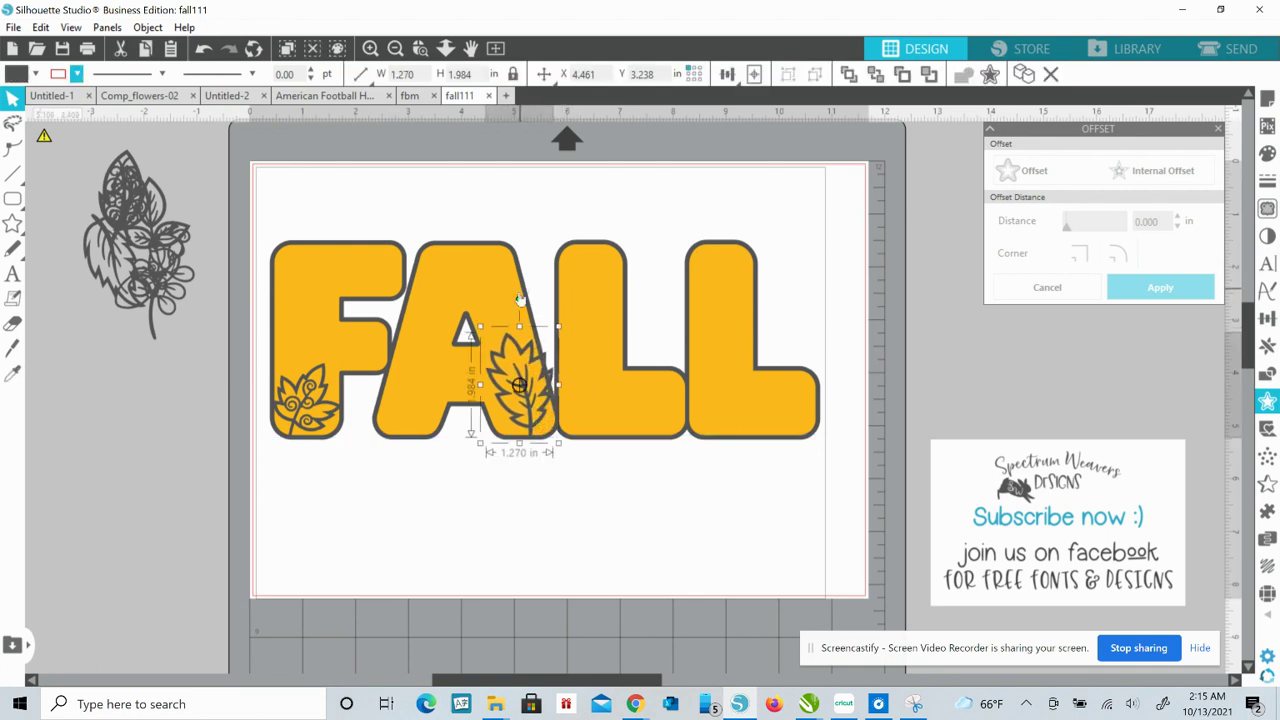
drag(519, 299, 565, 326)
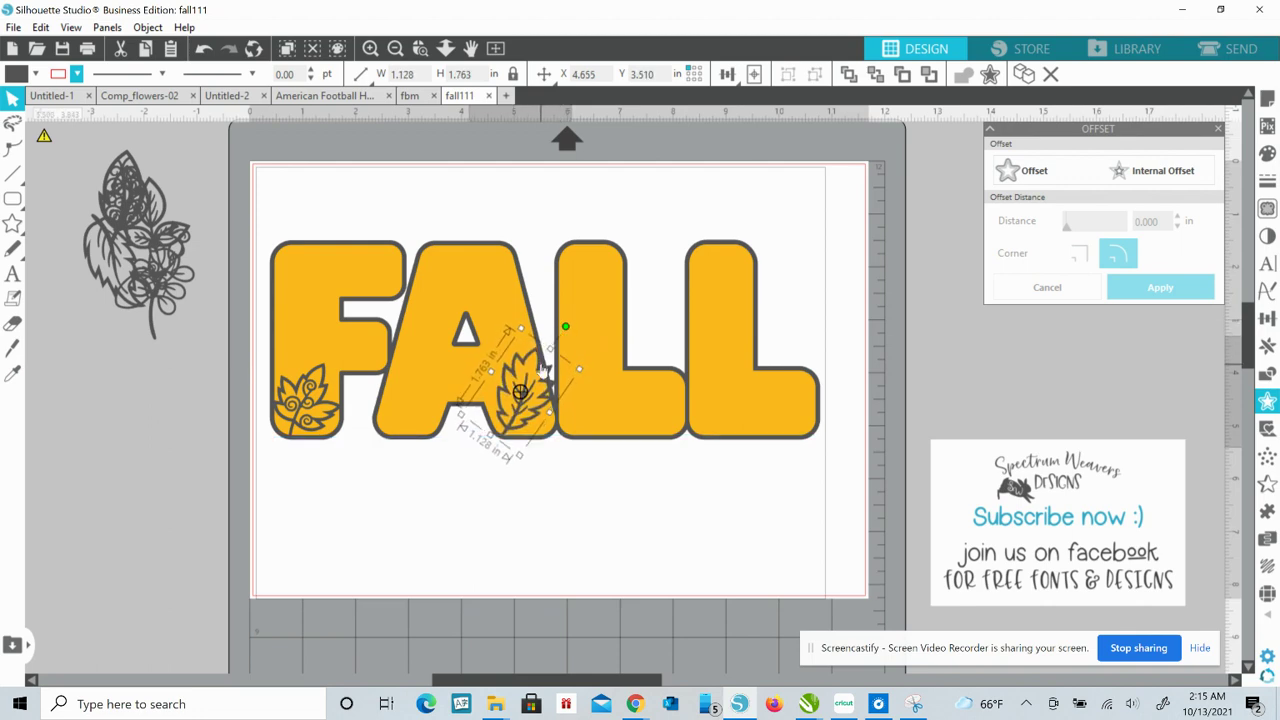
drag(545, 370, 838, 236)
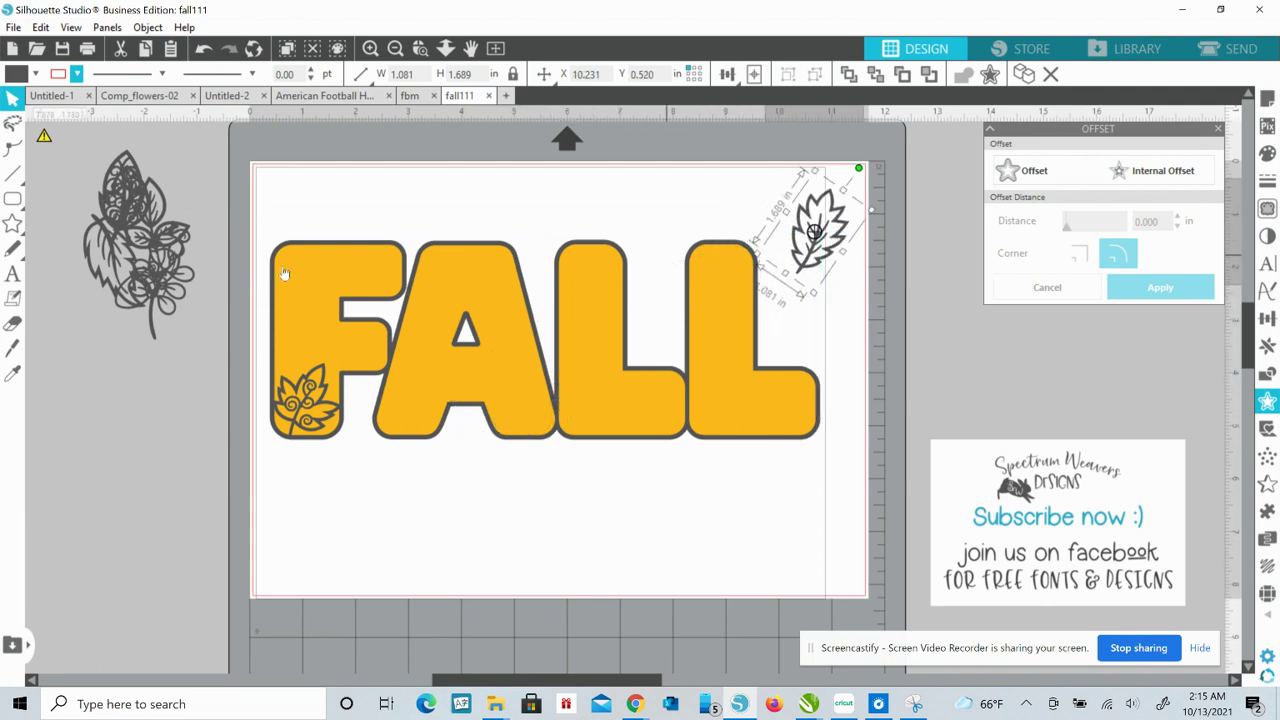
drag(127, 271, 318, 200)
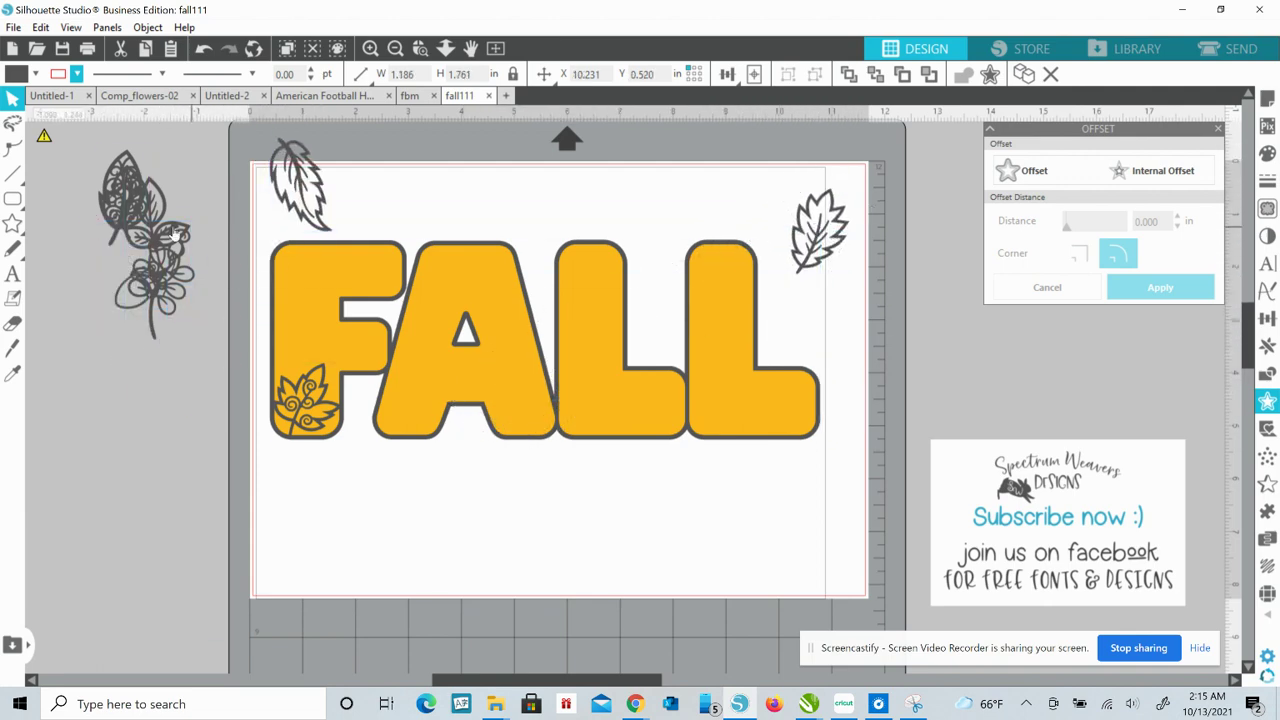
- Place the plain acorn on the foot of the last L, tilt it clockwise and scale it to about 0.995 in wide
drag(160, 318, 776, 378)
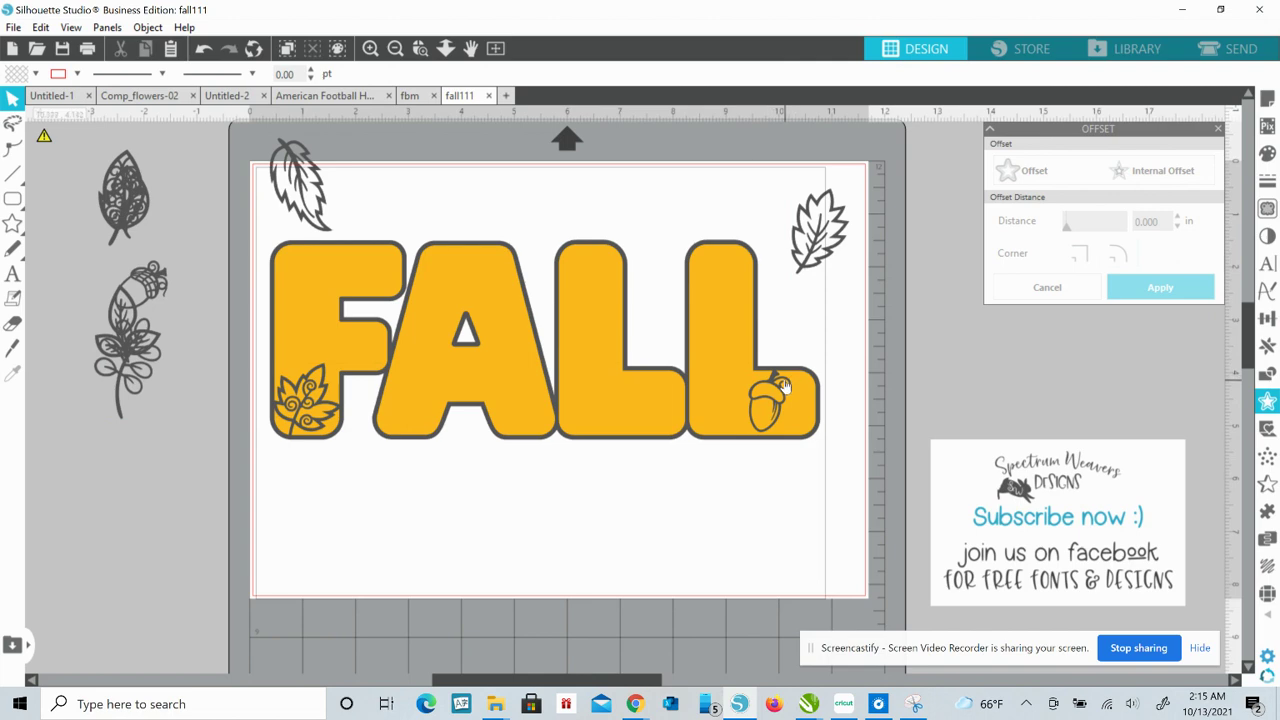
click(784, 386)
mouse_move(796, 363)
mouse_down()
mouse_move(810, 348)
mouse_move(805, 360)
mouse_move(786, 333)
mouse_move(803, 342)
mouse_move(782, 384)
mouse_move(798, 385)
mouse_up()
drag(814, 338, 811, 338)
drag(795, 453, 800, 464)
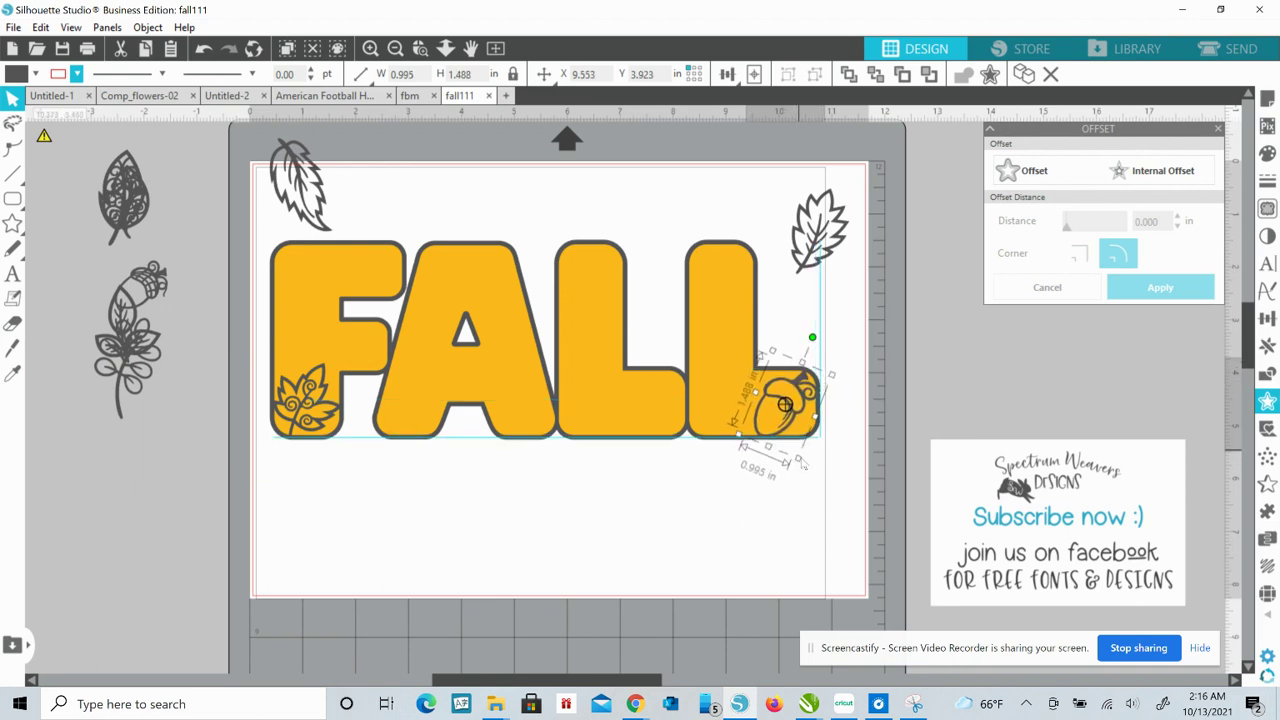
click(853, 331)
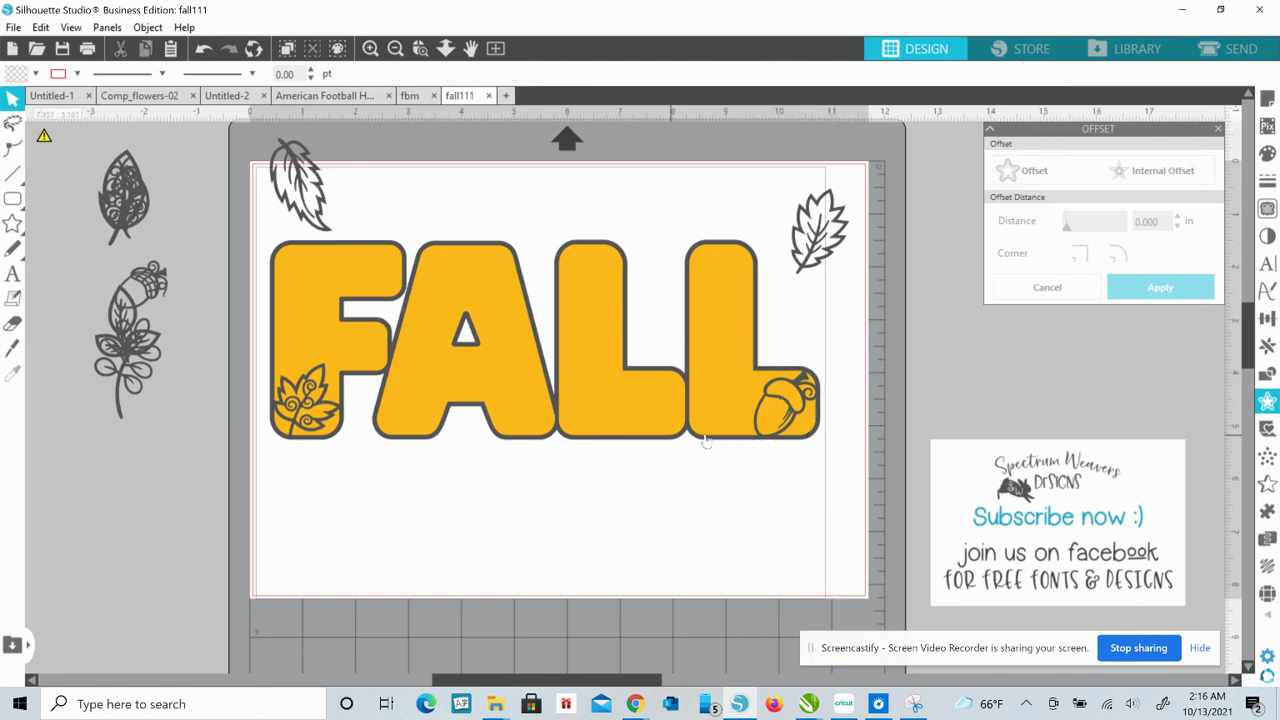
- Duplicate the acorn on the last L and move the copy onto the foot of the first L
click(772, 400)
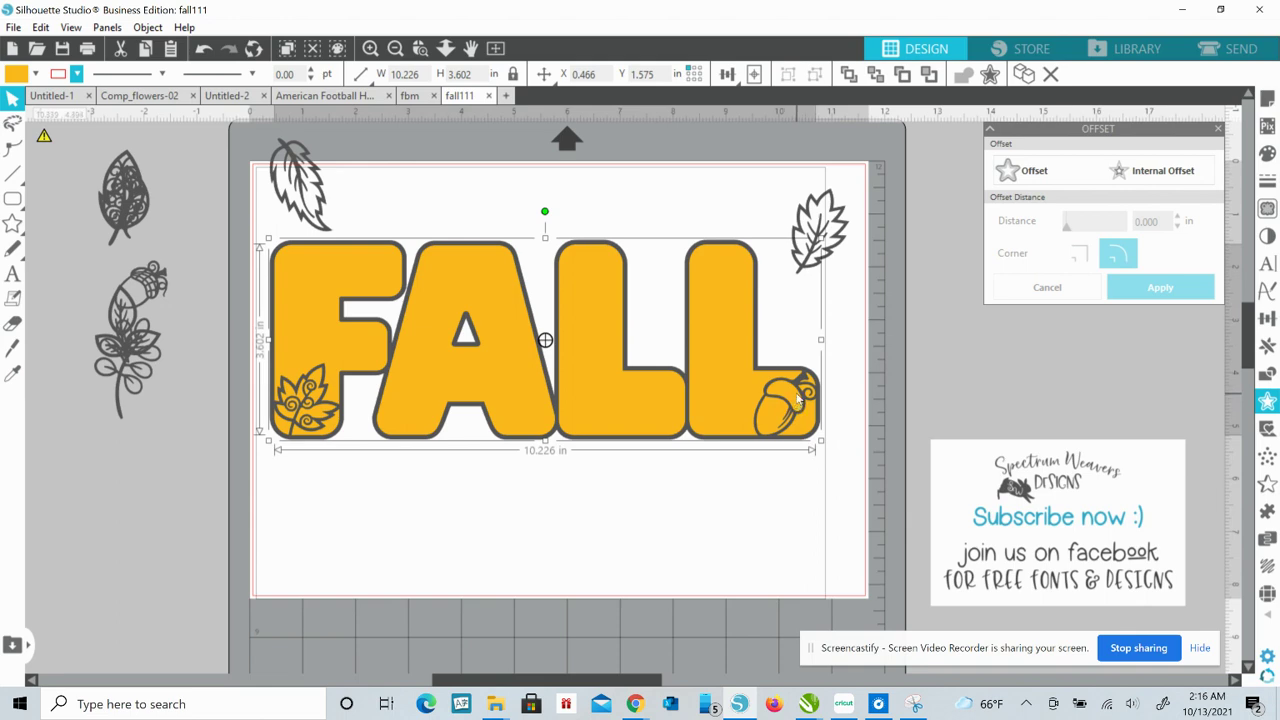
click(919, 328)
click(785, 402)
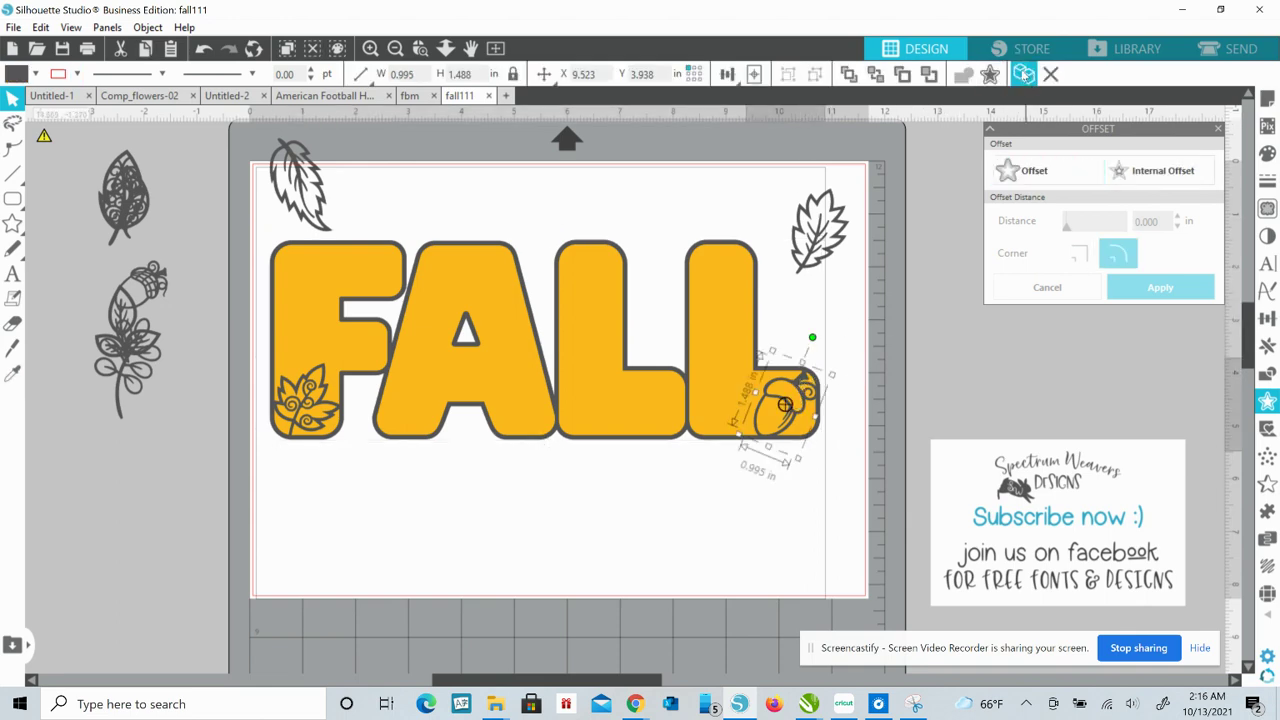
key(Right)
key(Right)
key(Right)
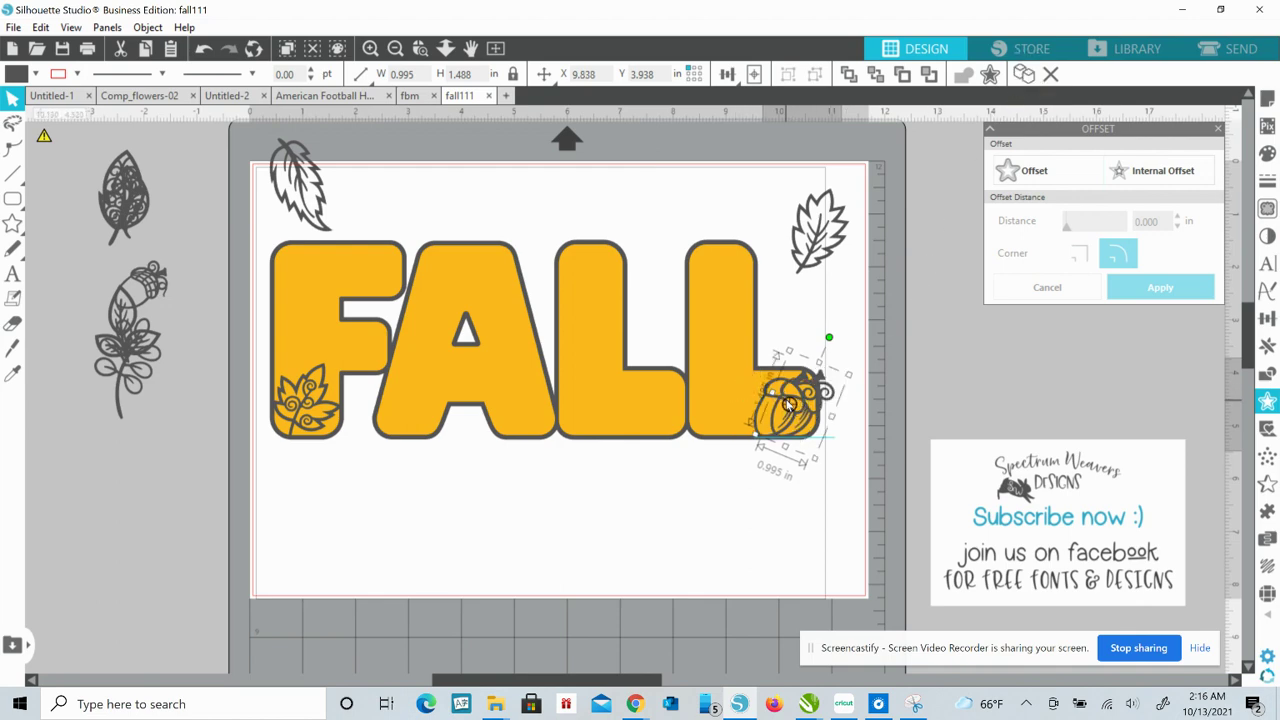
drag(778, 440, 621, 416)
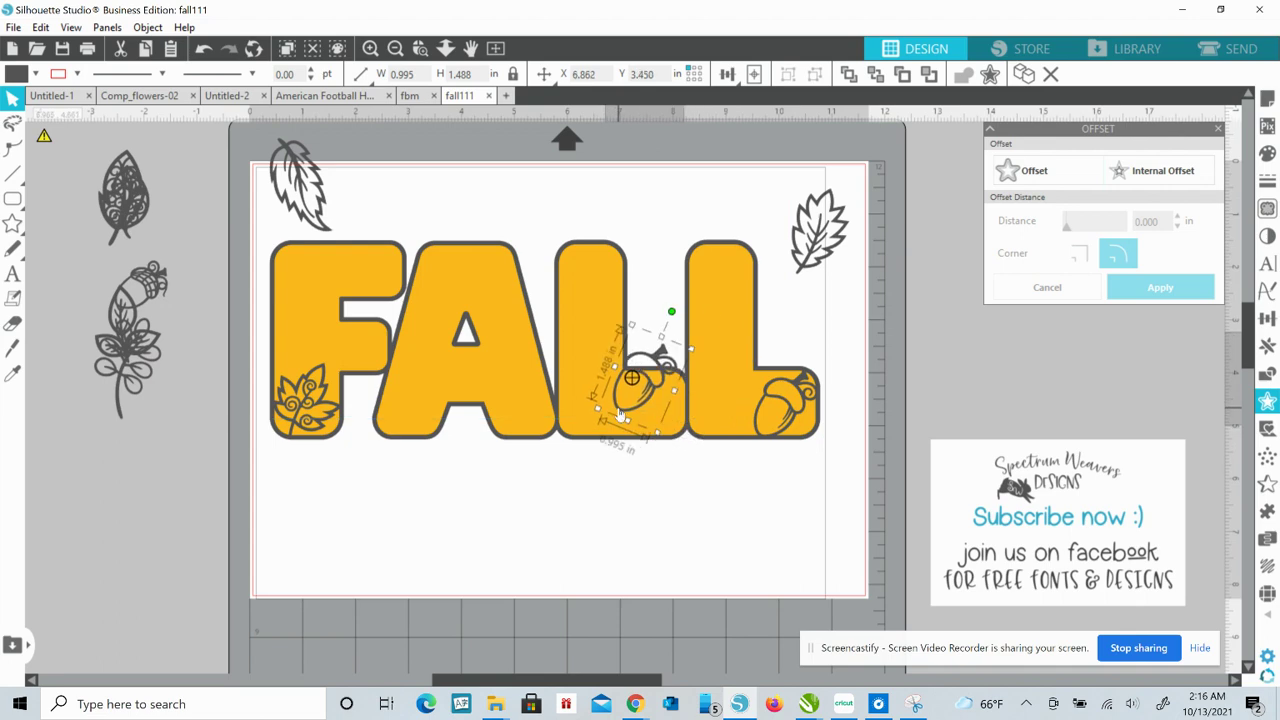
- Flip the copied acorn horizontally, fit it into the lower-left corner of the first L and deselect it
mouse_move(733, 75)
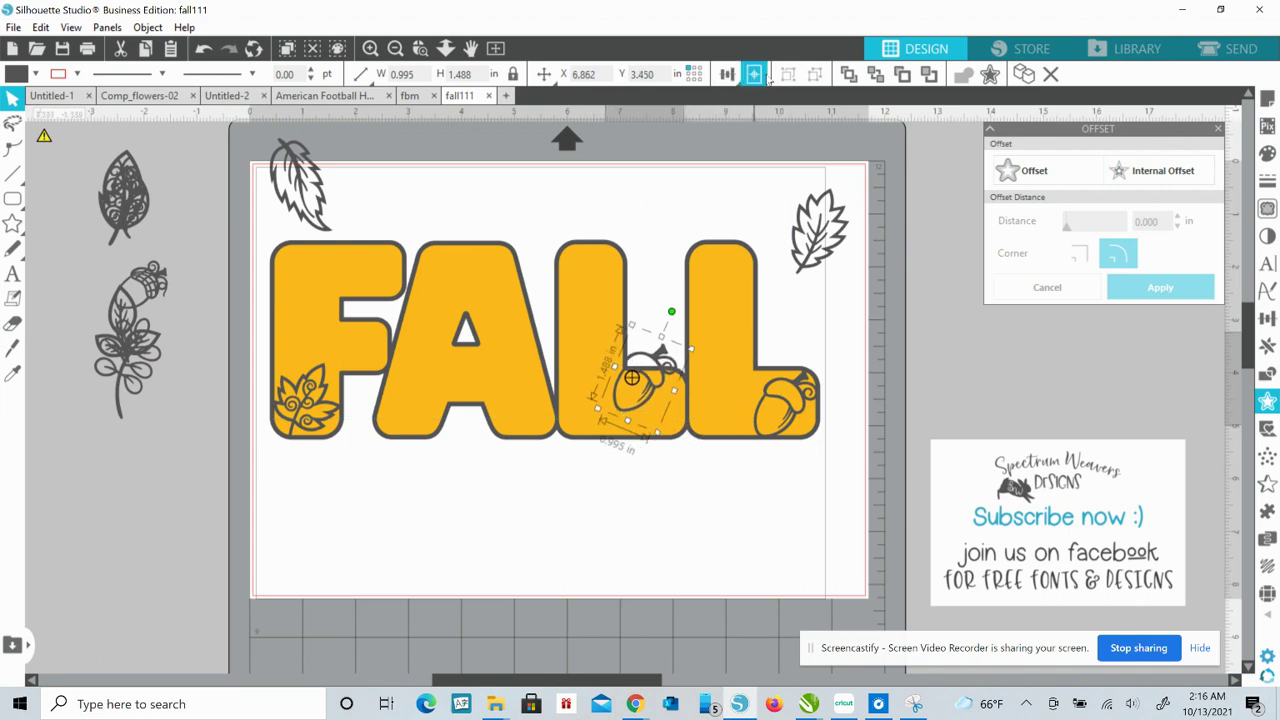
right_click(643, 366)
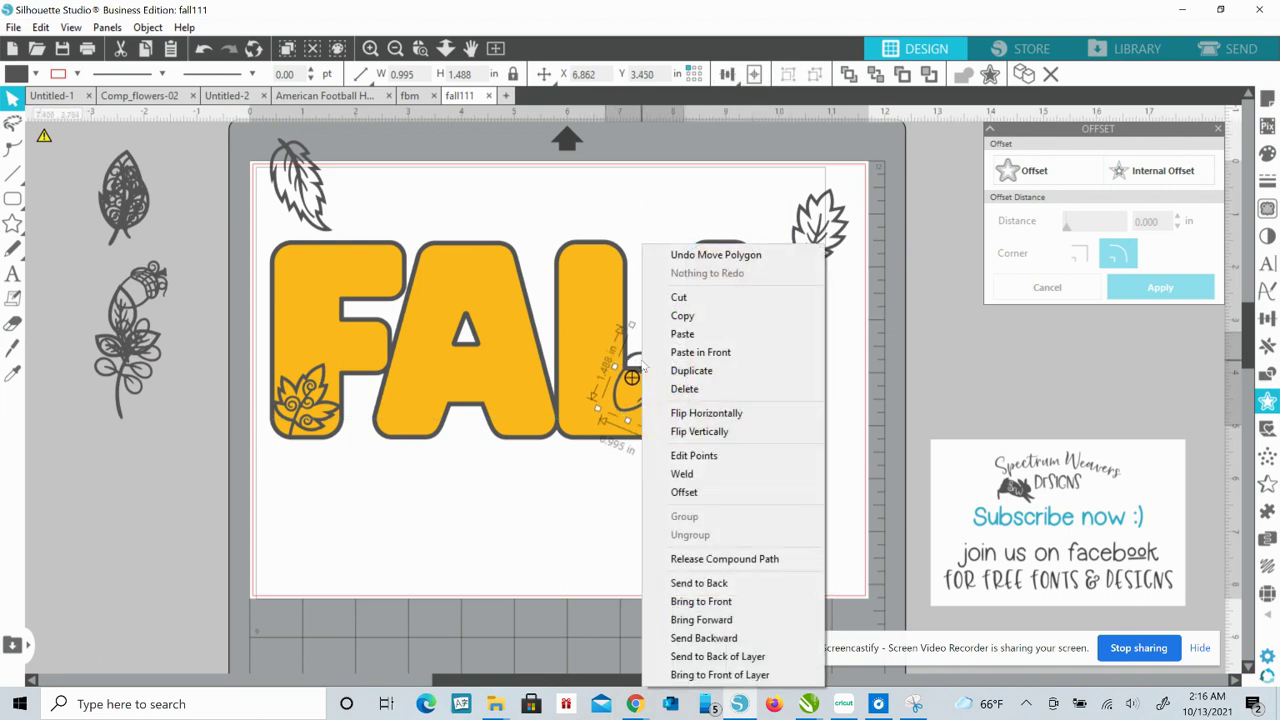
click(713, 413)
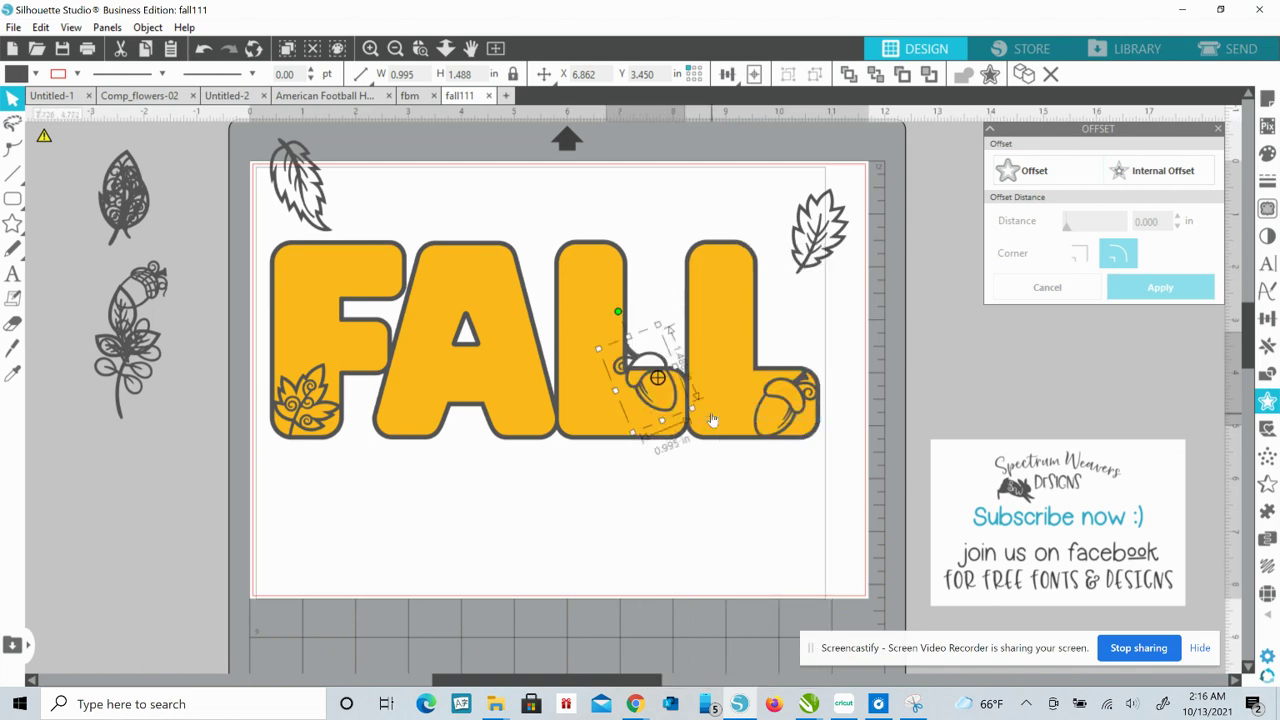
drag(657, 362, 601, 386)
click(694, 186)
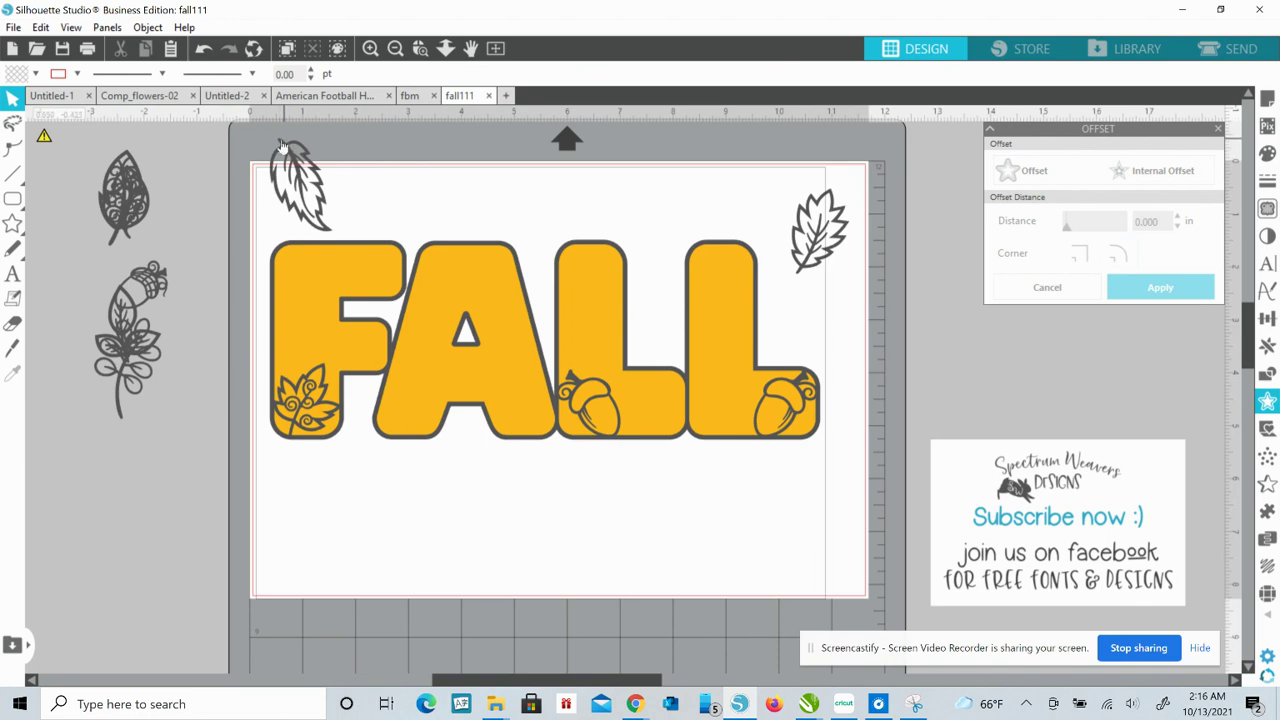
- Place the round-leaved sprig on the lower part of the A's left leg
mouse_move(138, 374)
mouse_down()
mouse_move(180, 395)
mouse_move(472, 390)
mouse_move(427, 396)
mouse_up()
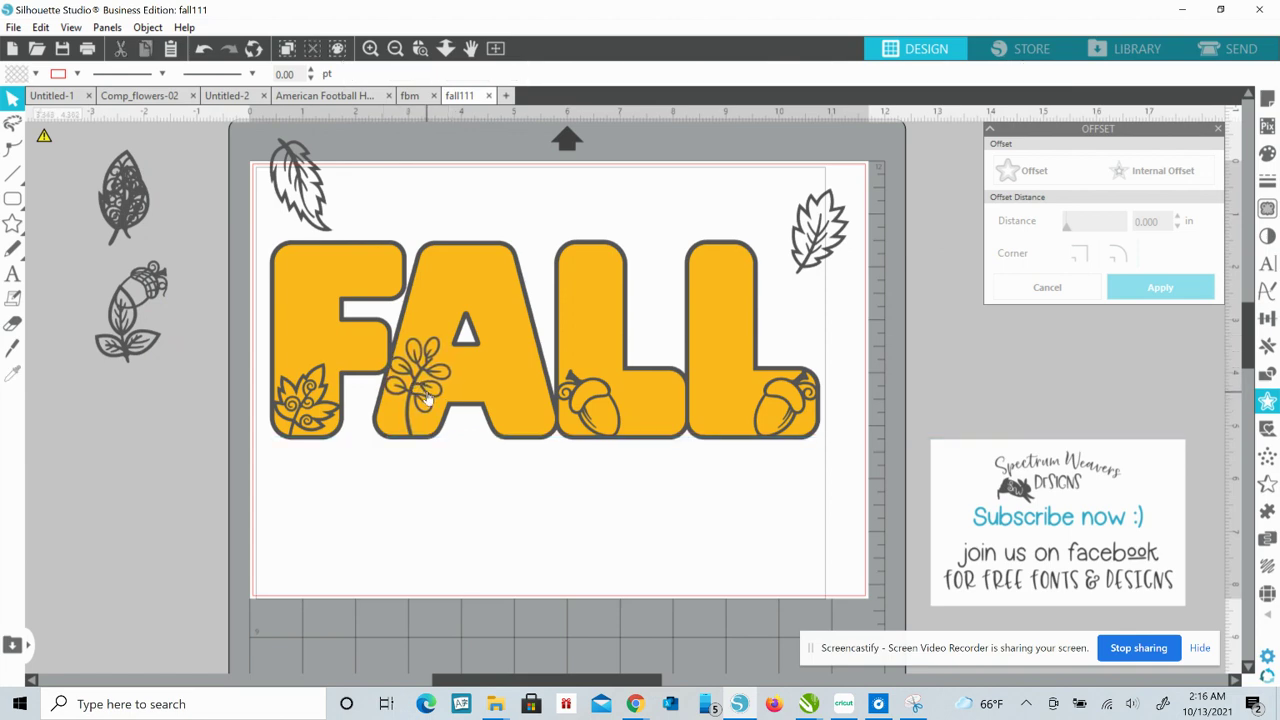
click(228, 433)
- Rotate the three-leaf sprig clockwise and park it beside the last L, and park the narrow swirl leaf above the word
drag(120, 350, 696, 418)
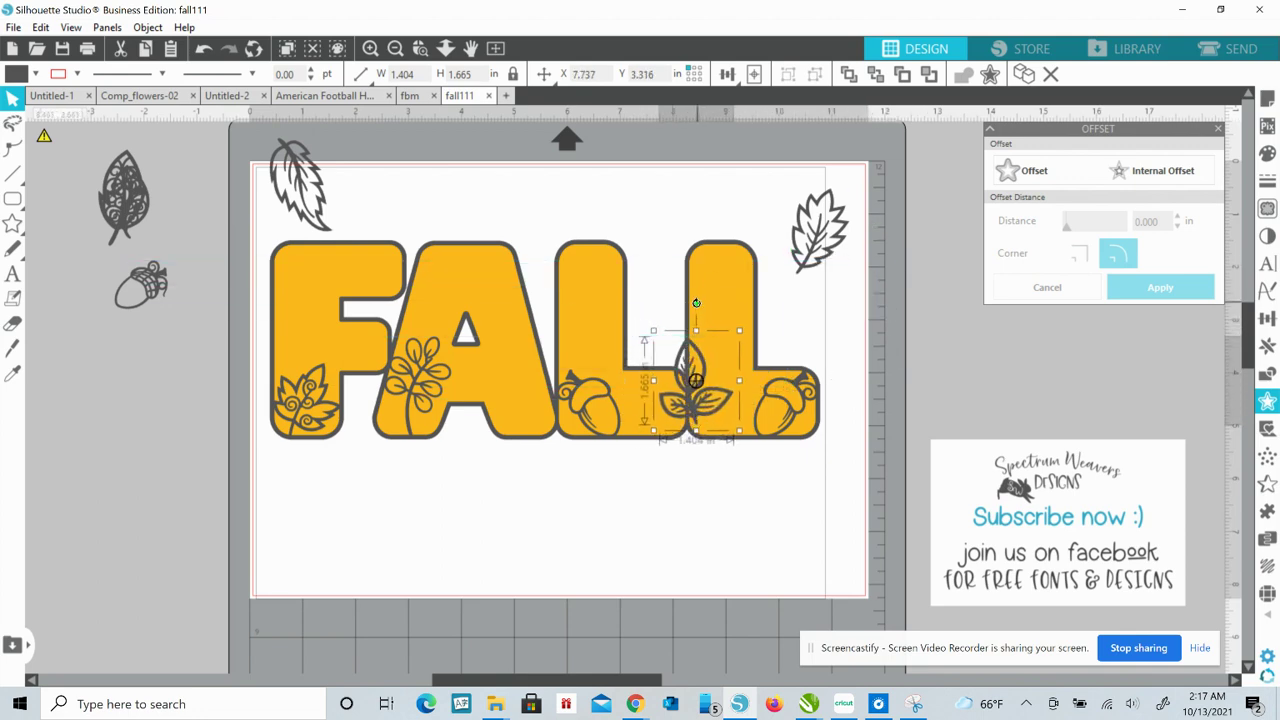
drag(696, 303, 845, 311)
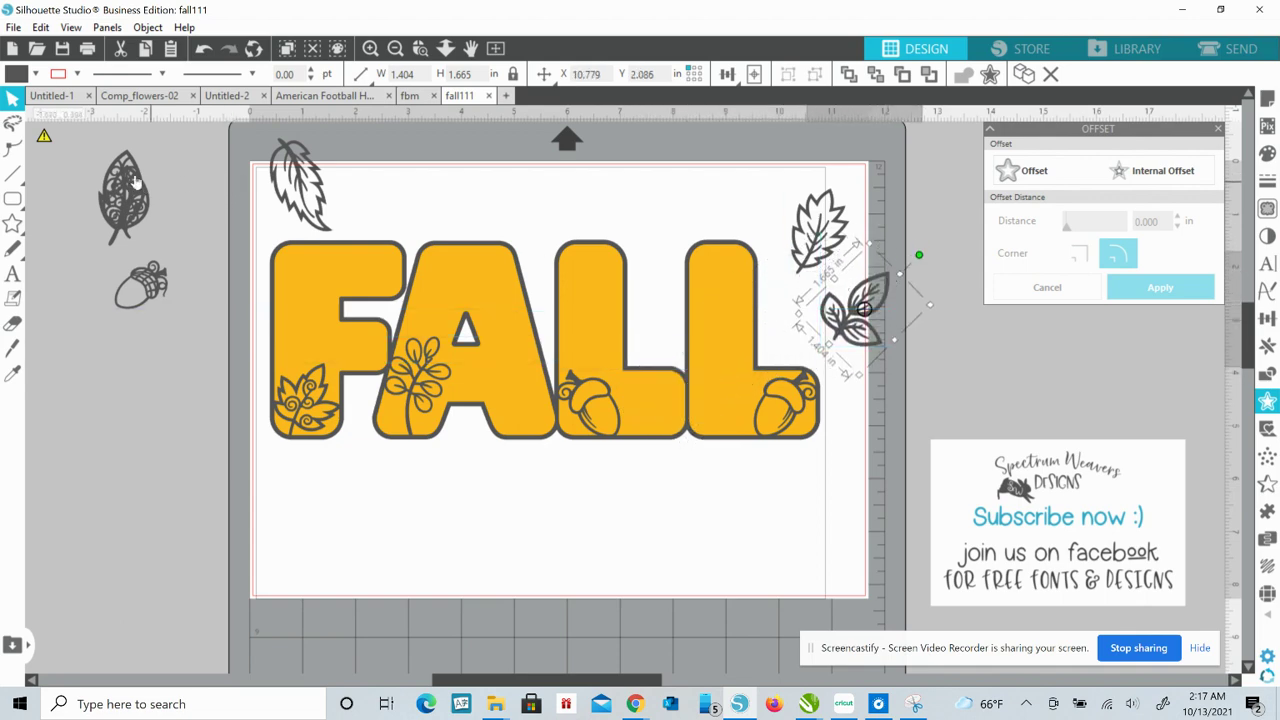
drag(137, 180, 405, 152)
click(337, 155)
- Rotate the curved leaf counterclockwise and place it between the two acorns, overlapping the join of the two L's
drag(307, 165, 673, 192)
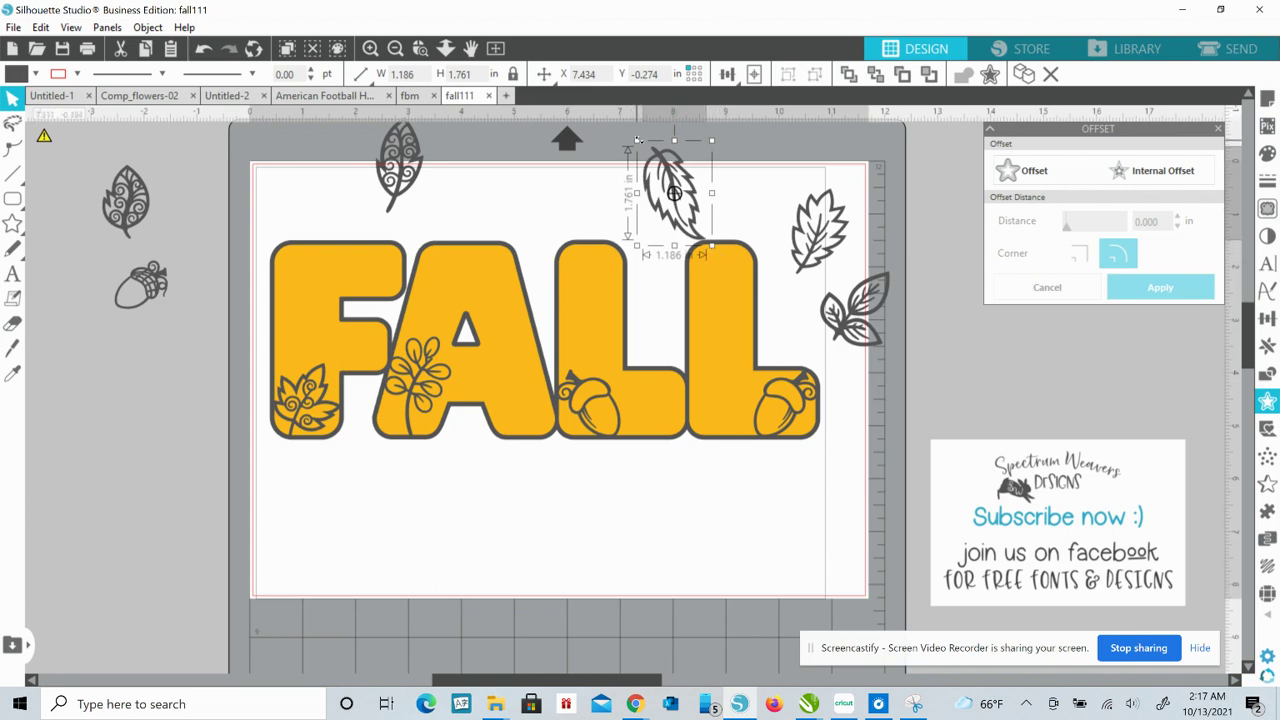
drag(648, 145, 590, 250)
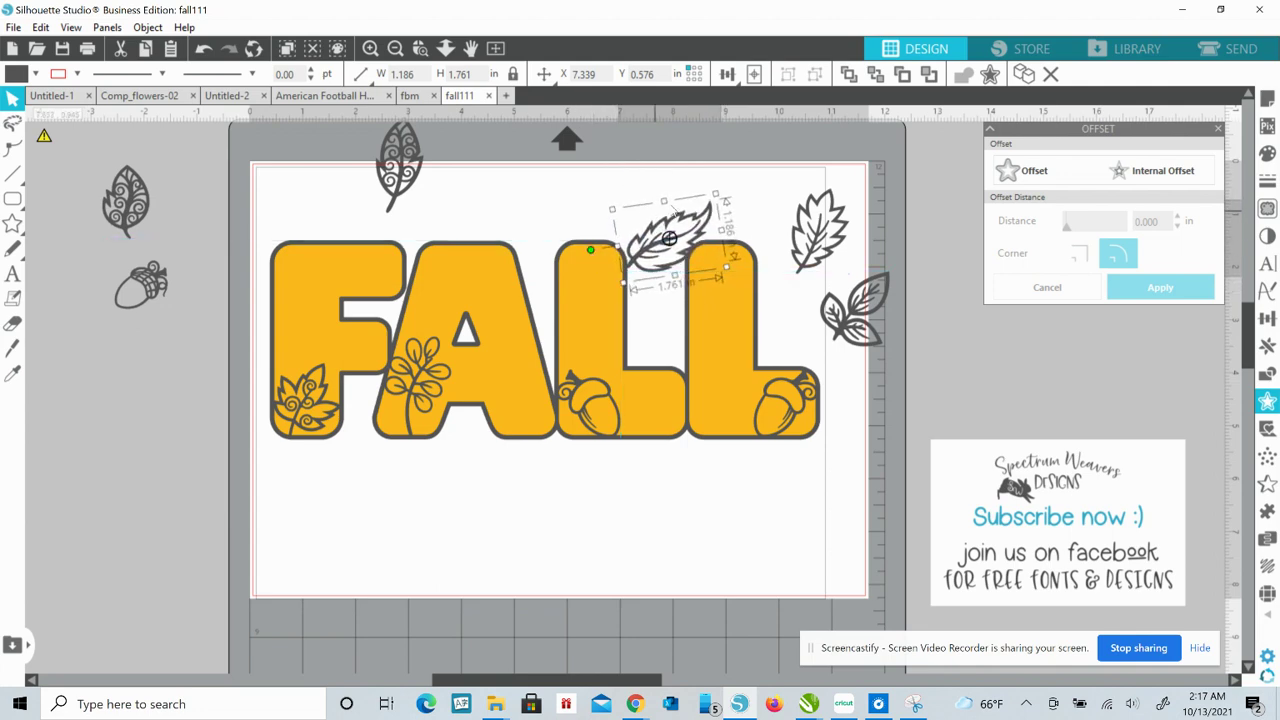
drag(683, 214, 704, 378)
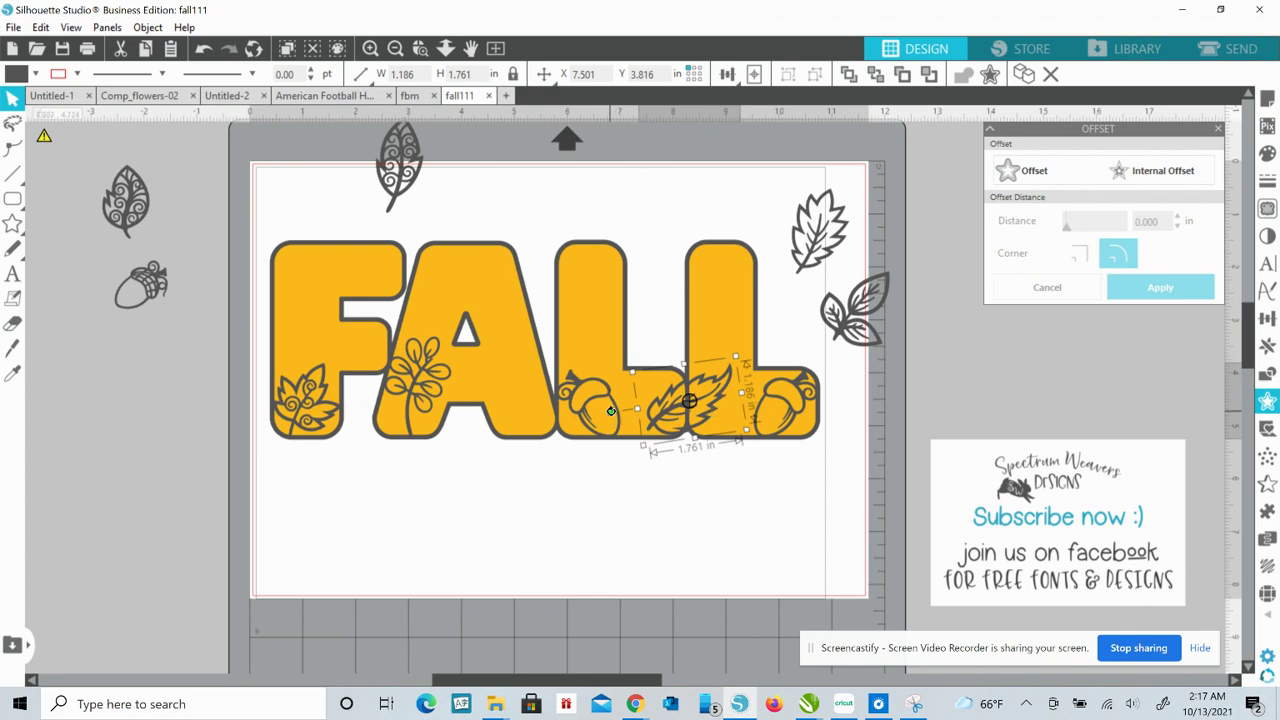
drag(613, 411, 619, 426)
drag(730, 366, 722, 362)
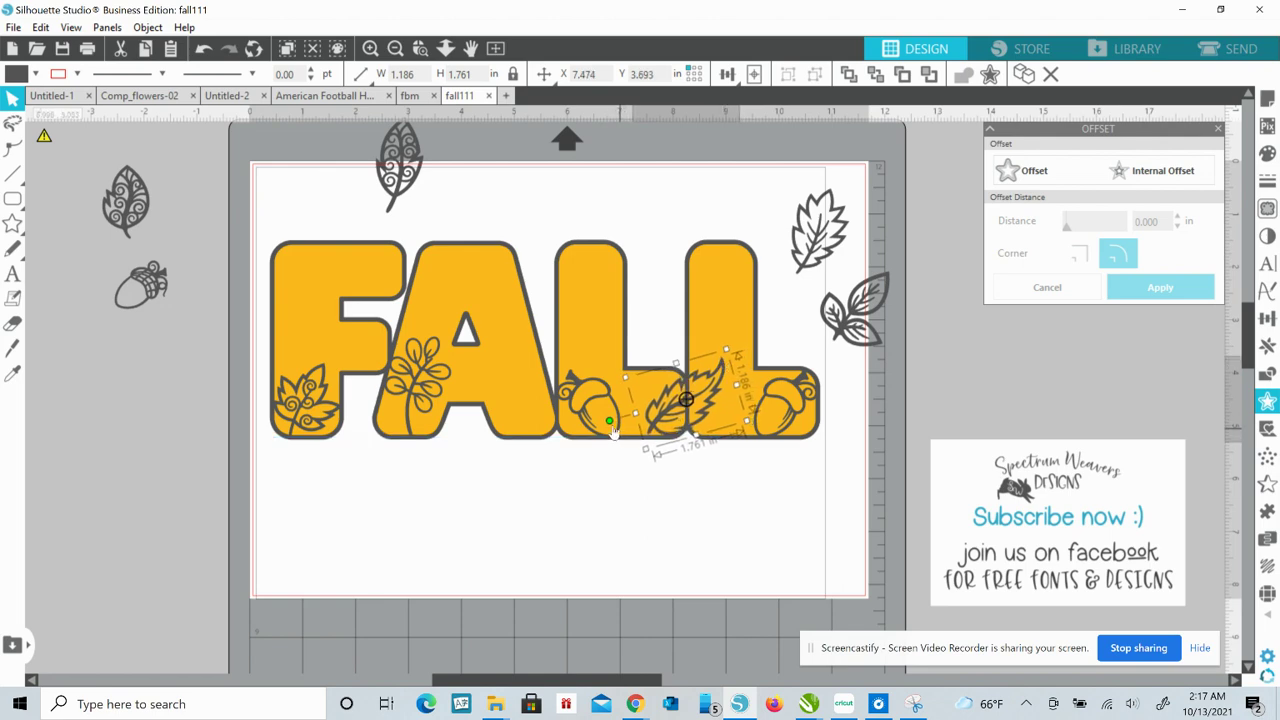
drag(609, 419, 610, 425)
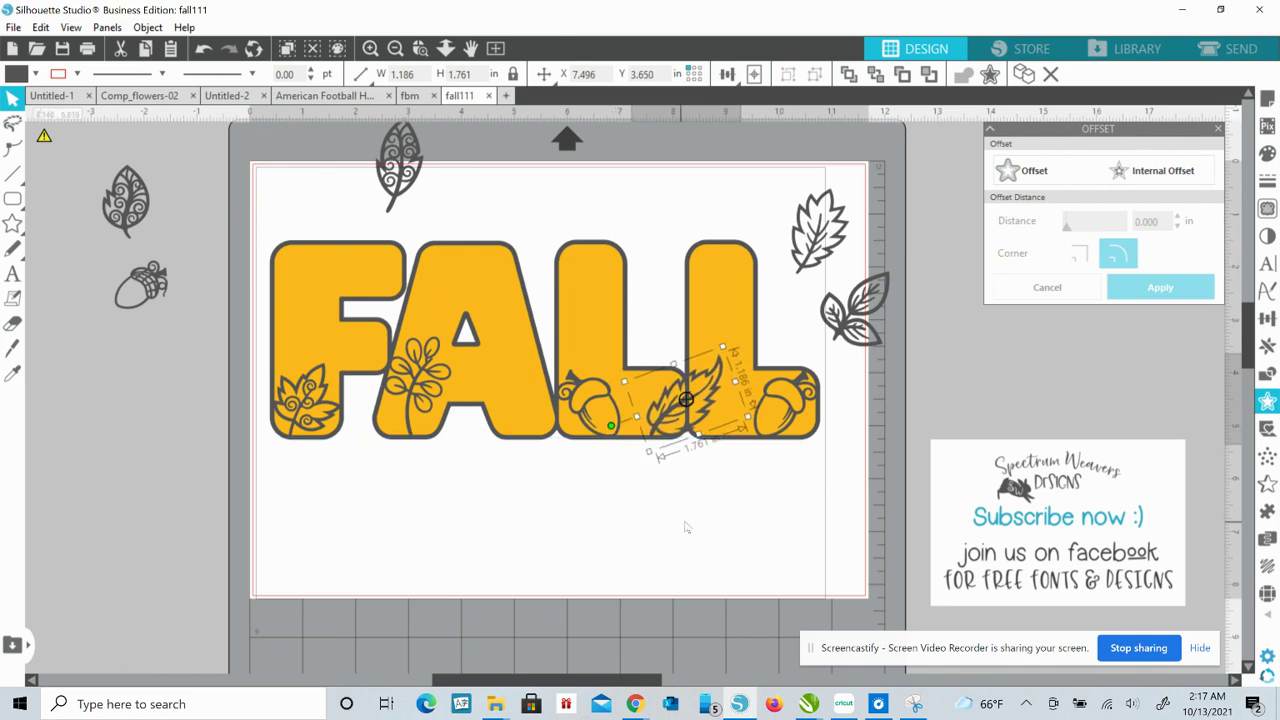
click(722, 505)
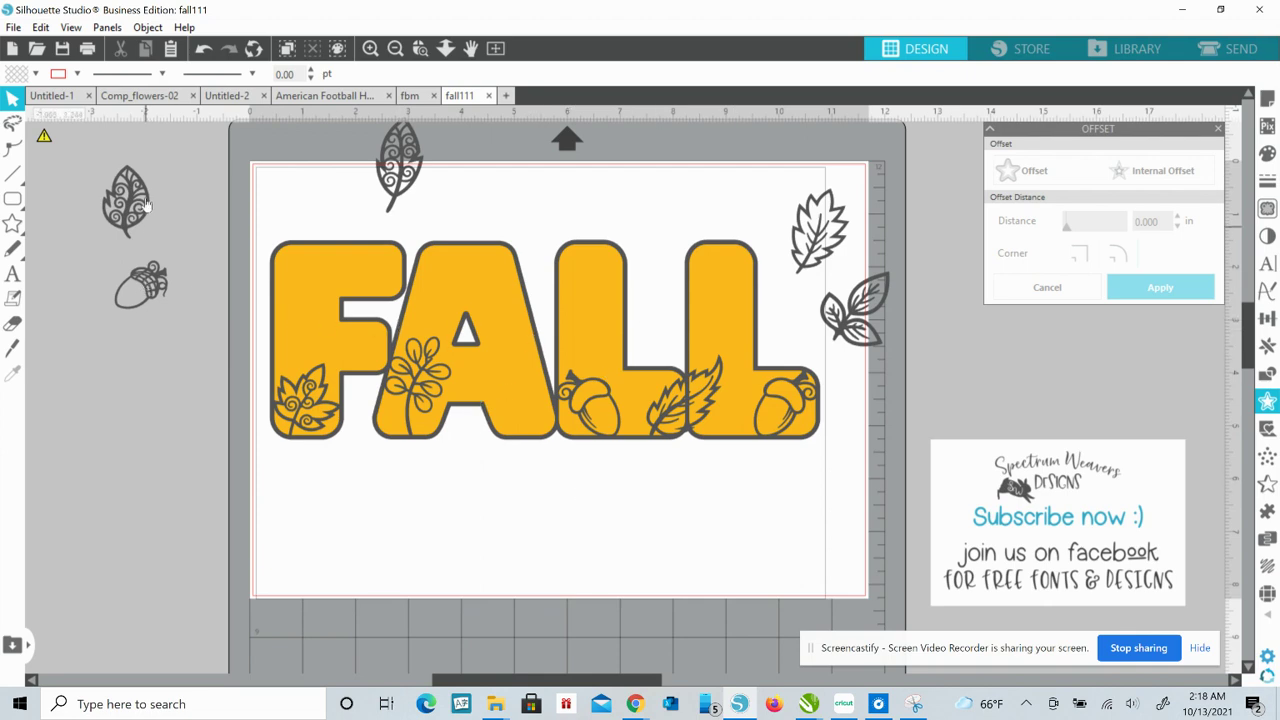
- Tilt the broad swirl leaf clockwise, enlarge it to about 0.982 in wide and place it on the A's right leg
drag(145, 205, 253, 207)
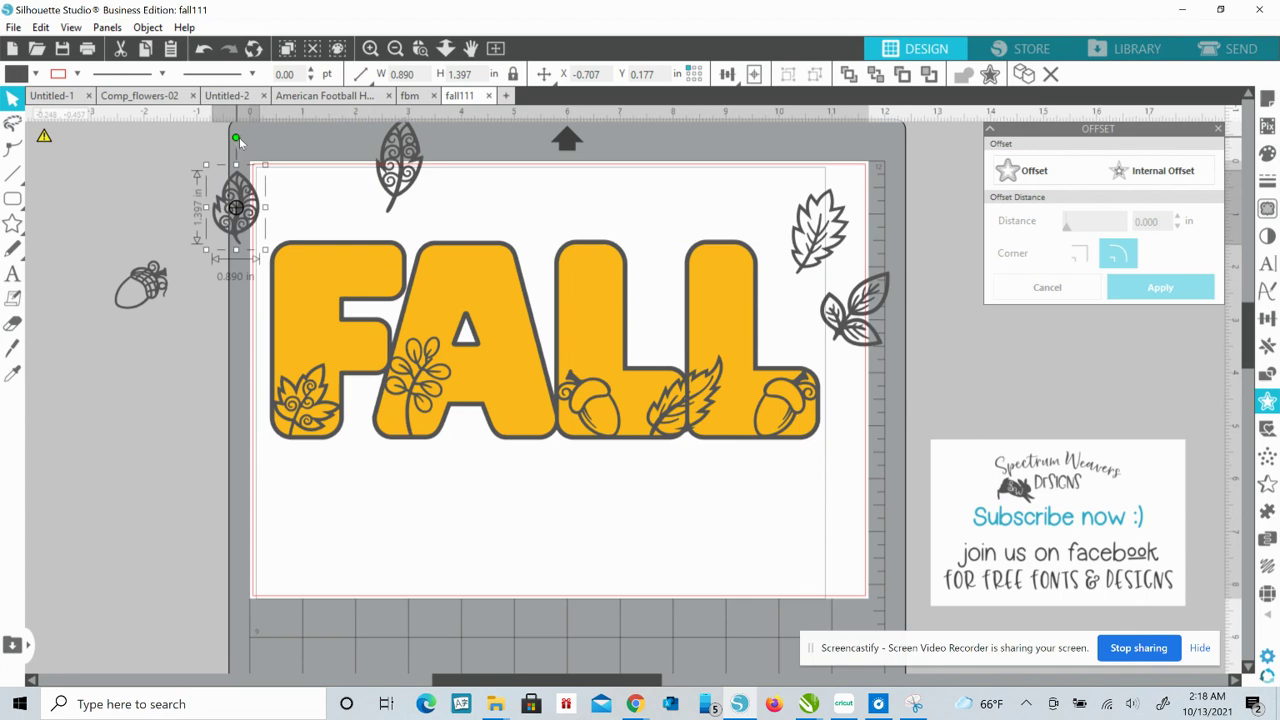
drag(239, 137, 292, 160)
drag(228, 228, 312, 297)
drag(352, 220, 358, 229)
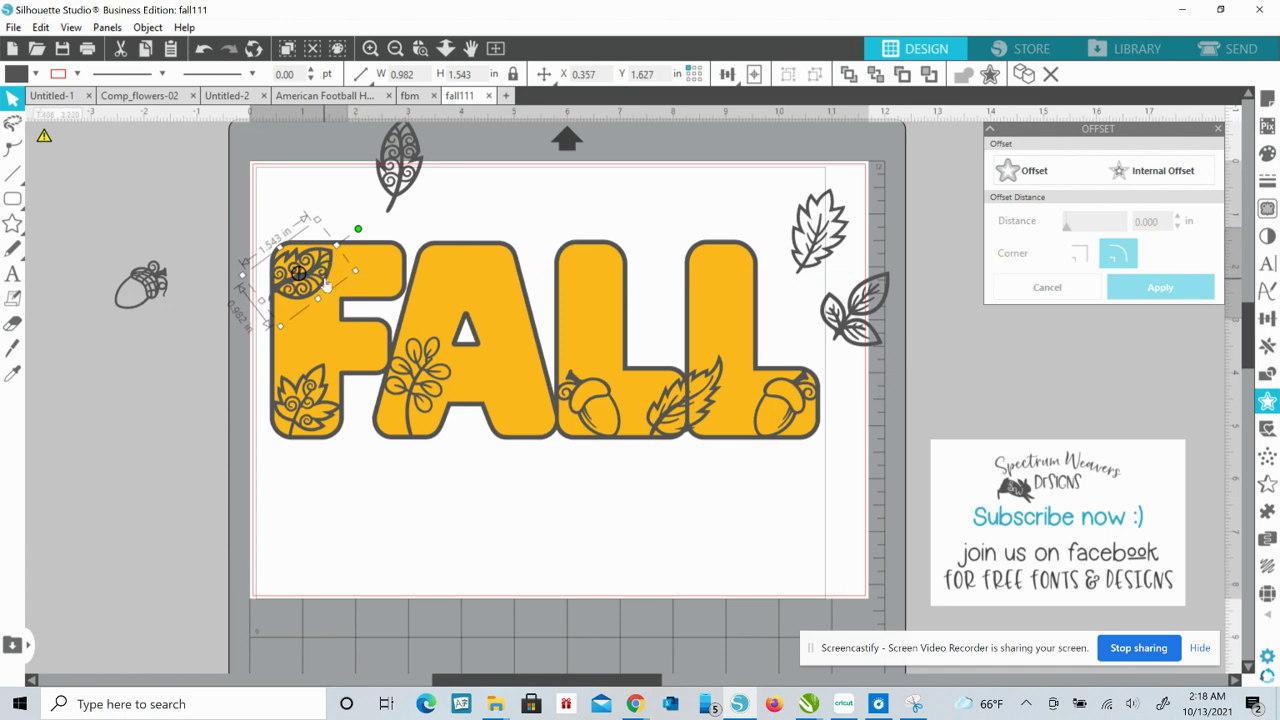
drag(330, 285, 536, 385)
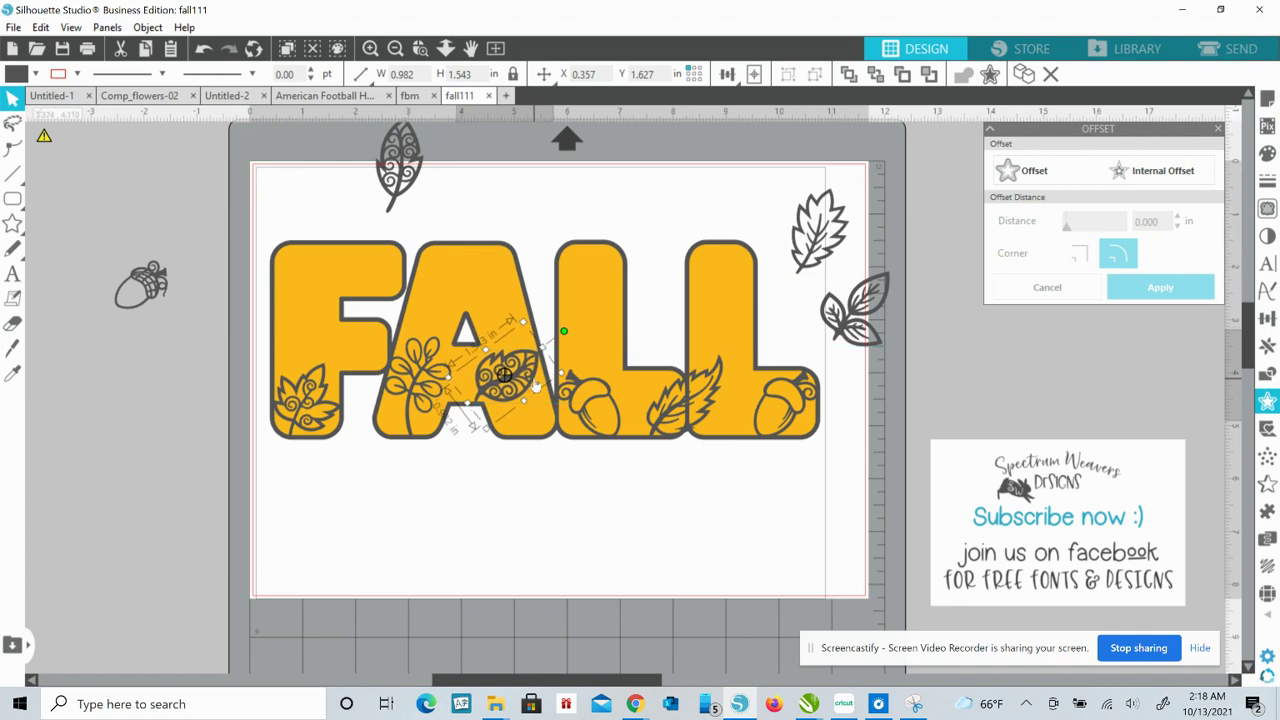
- Place the serrated leaf at the top of the first L and rotate it further clockwise to fit the stem
drag(810, 228, 578, 280)
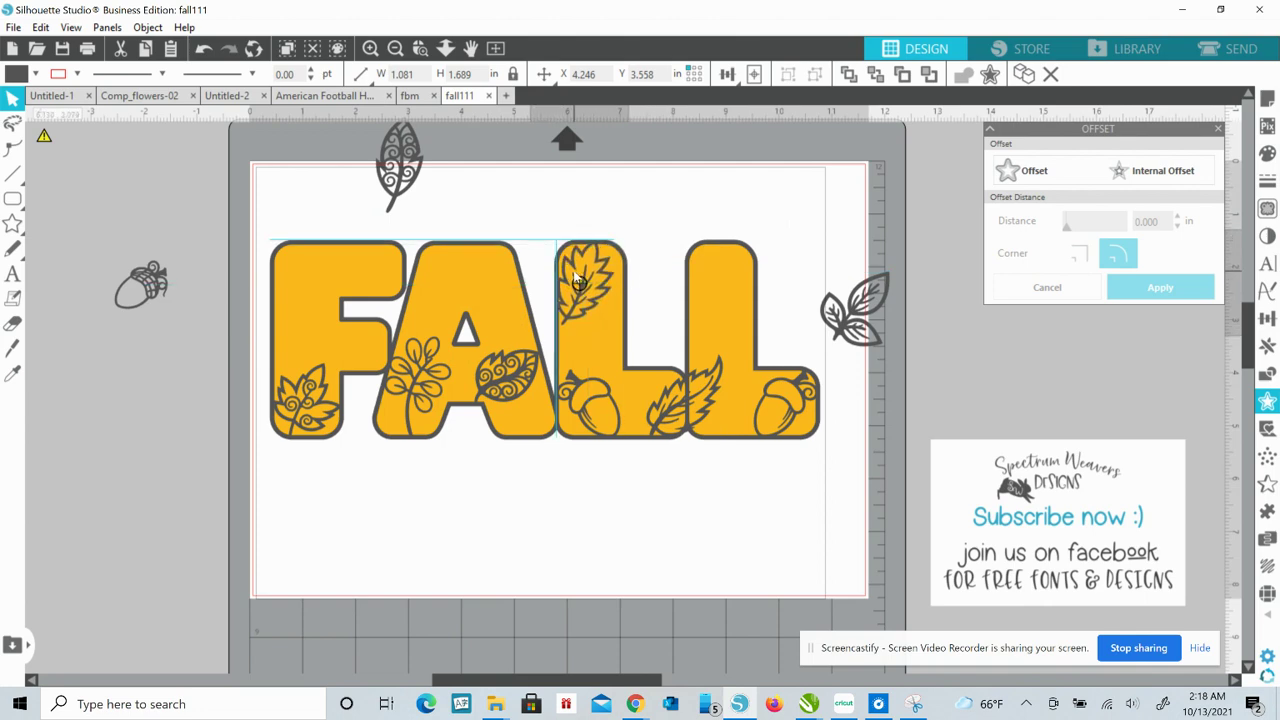
drag(580, 207, 614, 269)
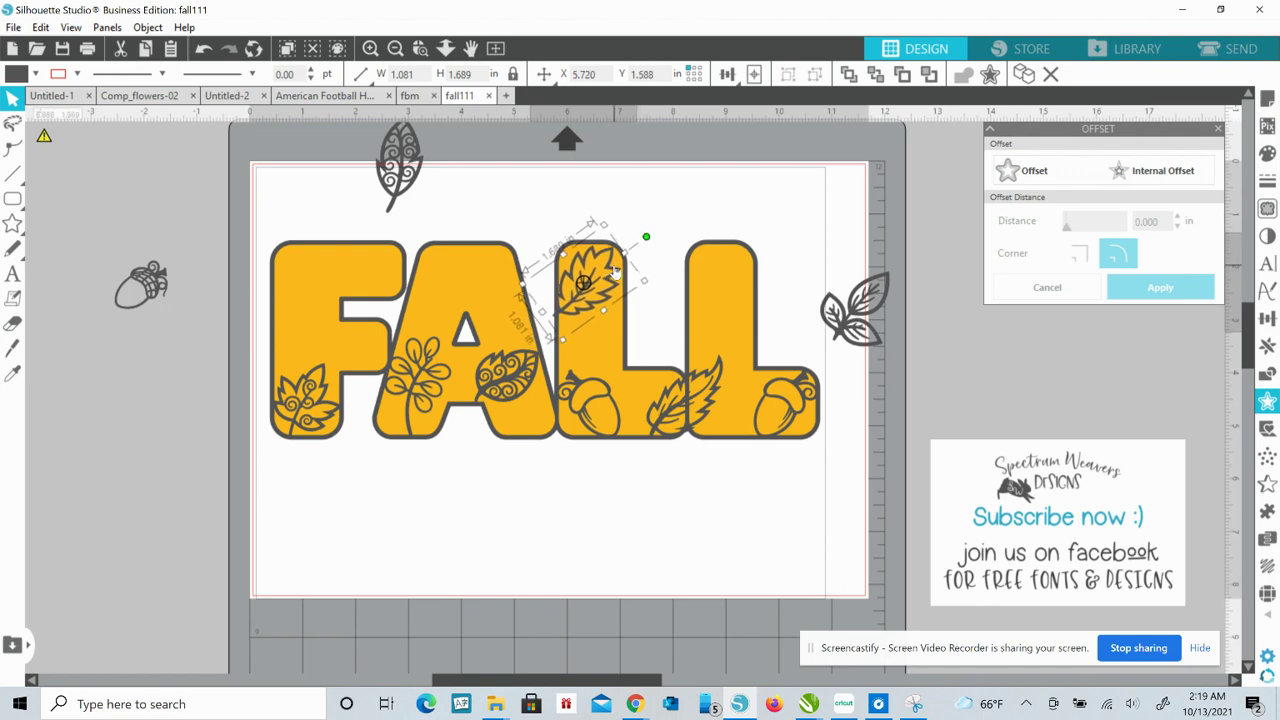
click(617, 268)
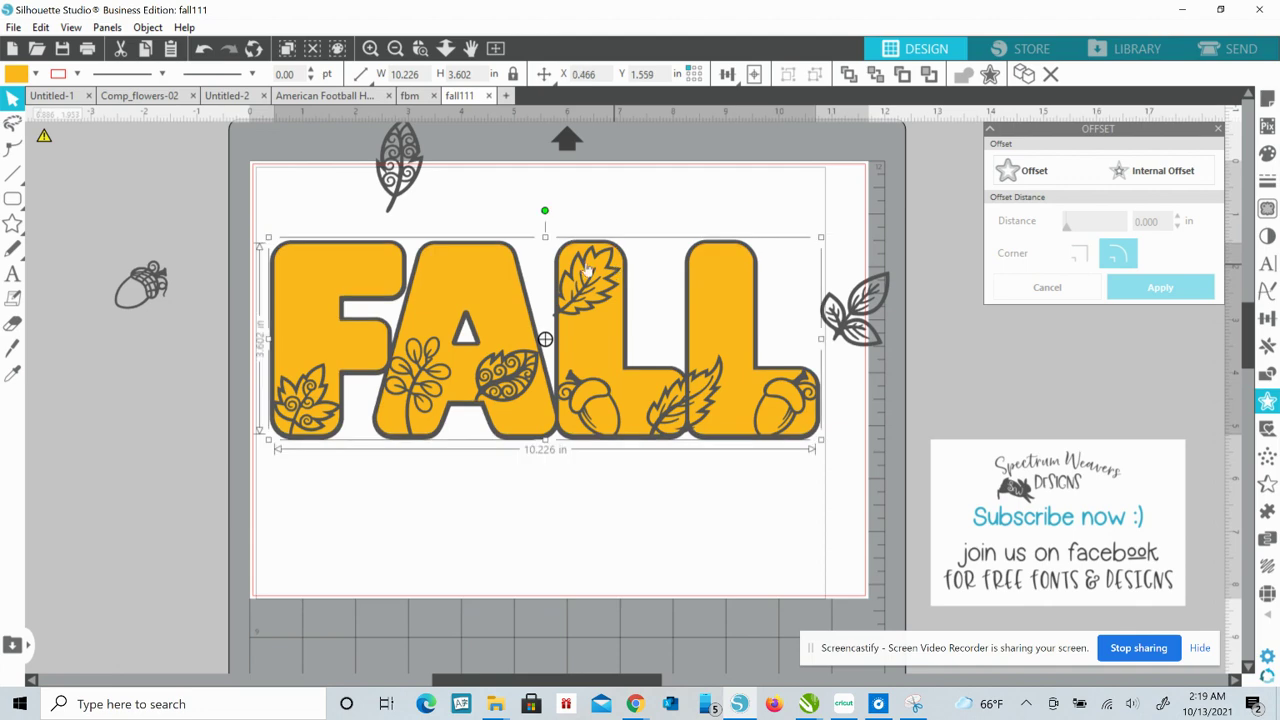
click(40, 27)
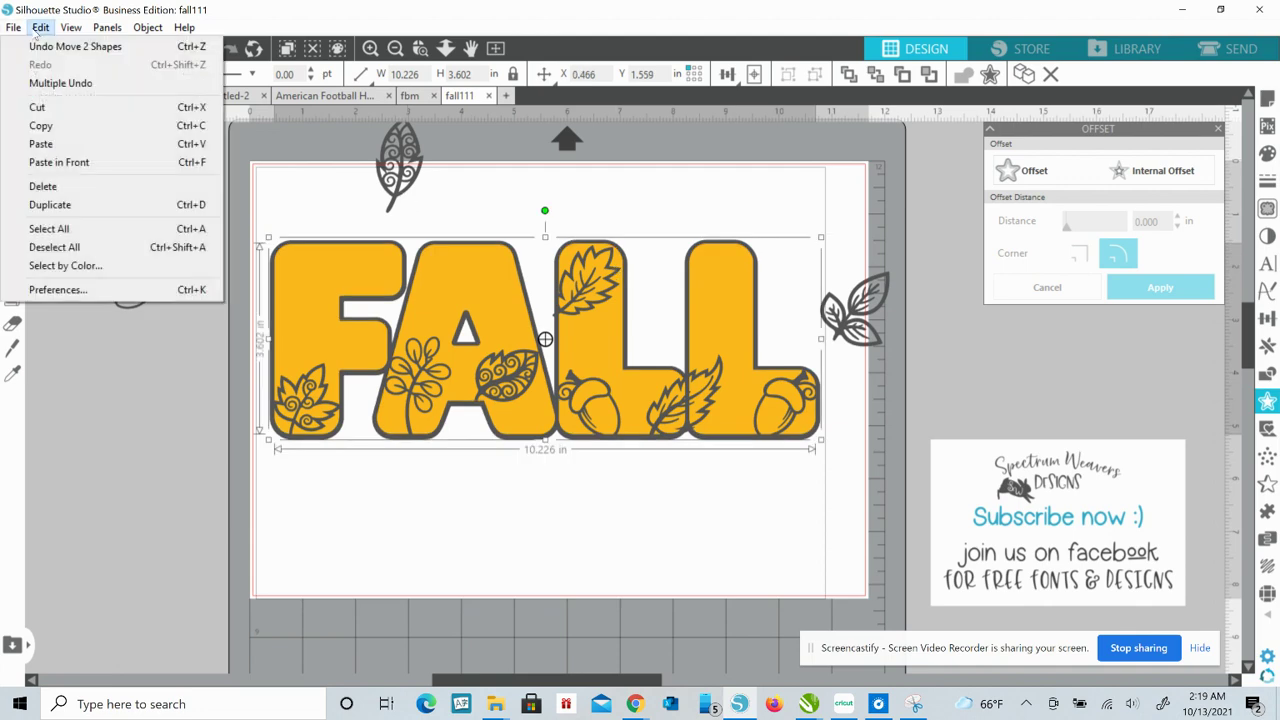
click(55, 44)
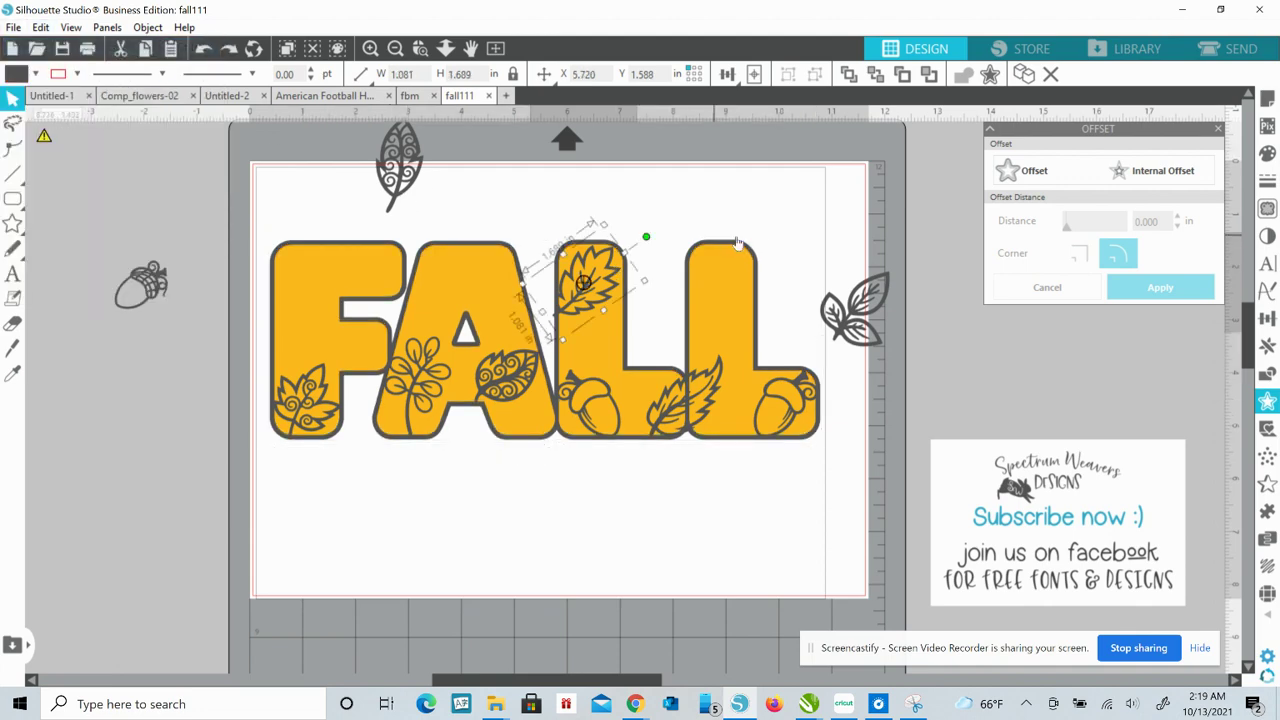
- Nudge the serrated leaf on the first L slightly sideways and fine-tune its rotation within the upper stem
click(619, 278)
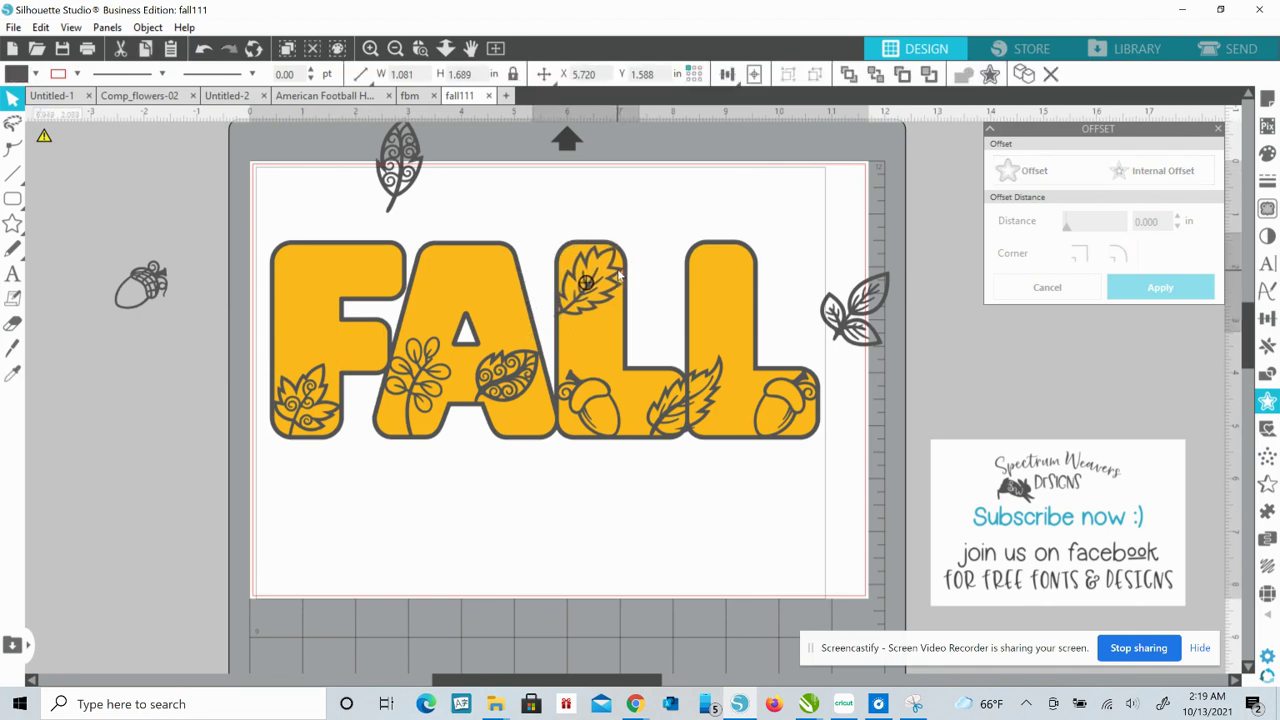
click(619, 278)
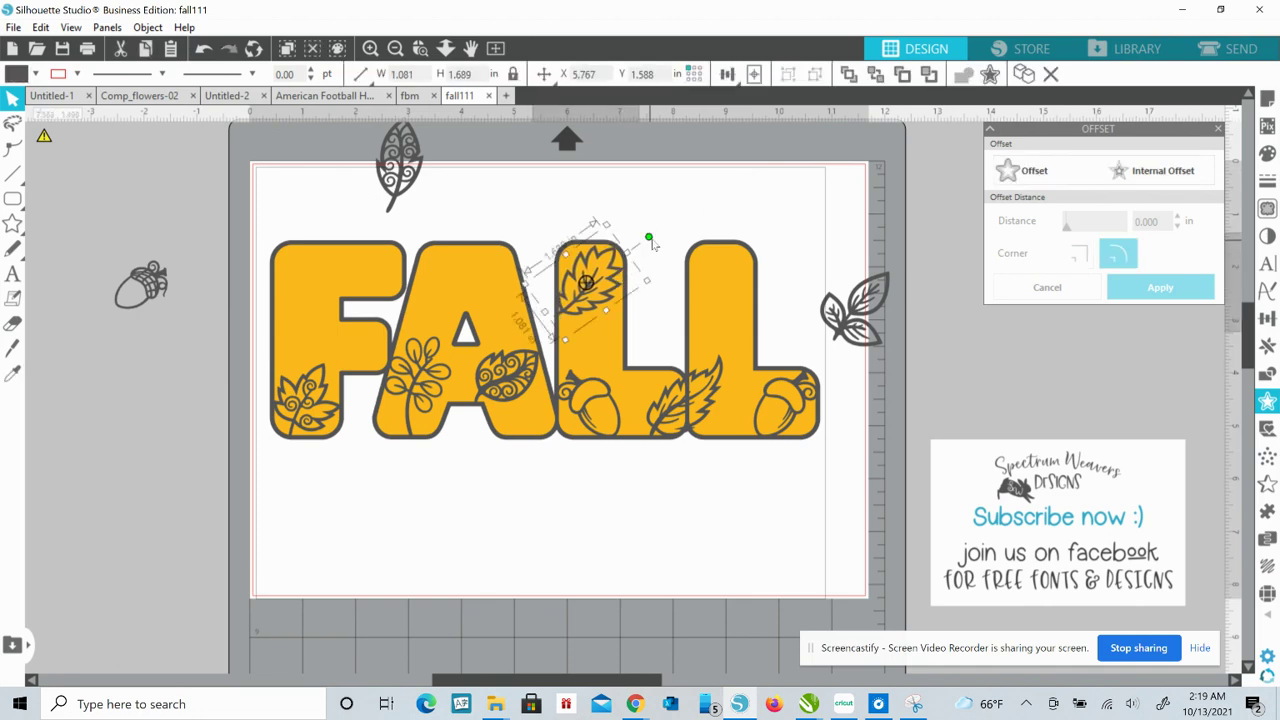
drag(650, 239, 648, 234)
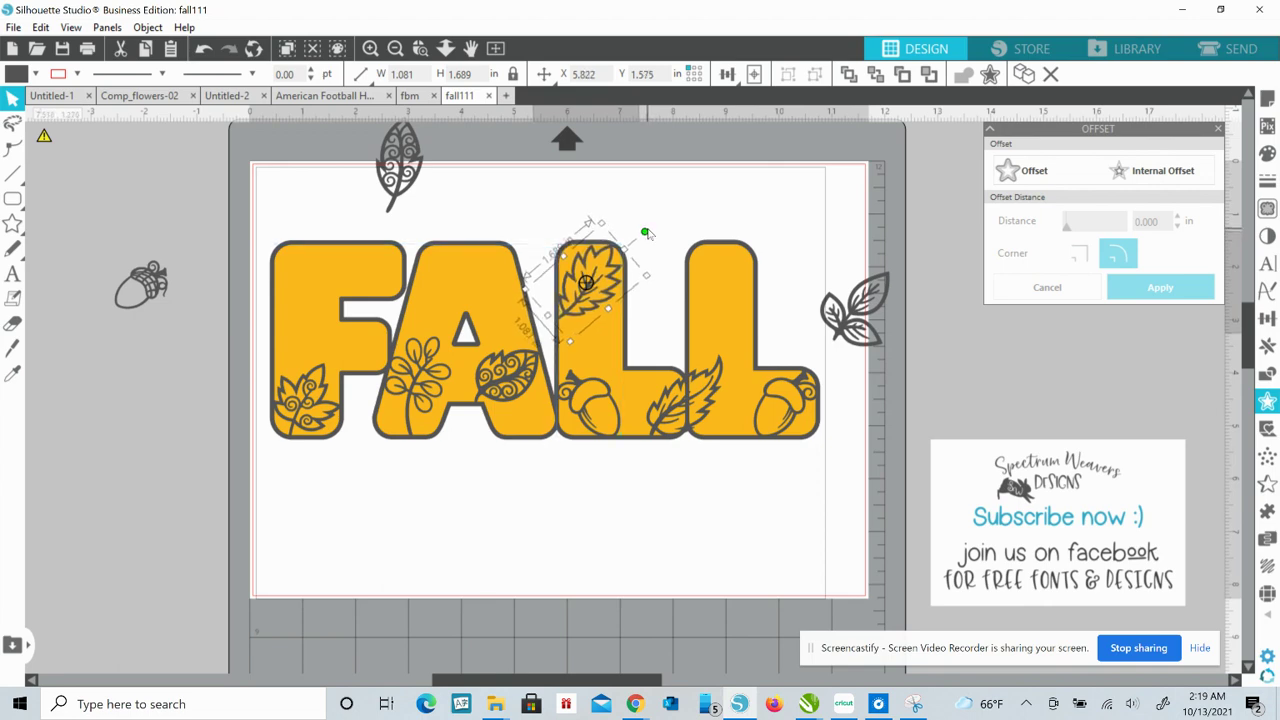
click(651, 198)
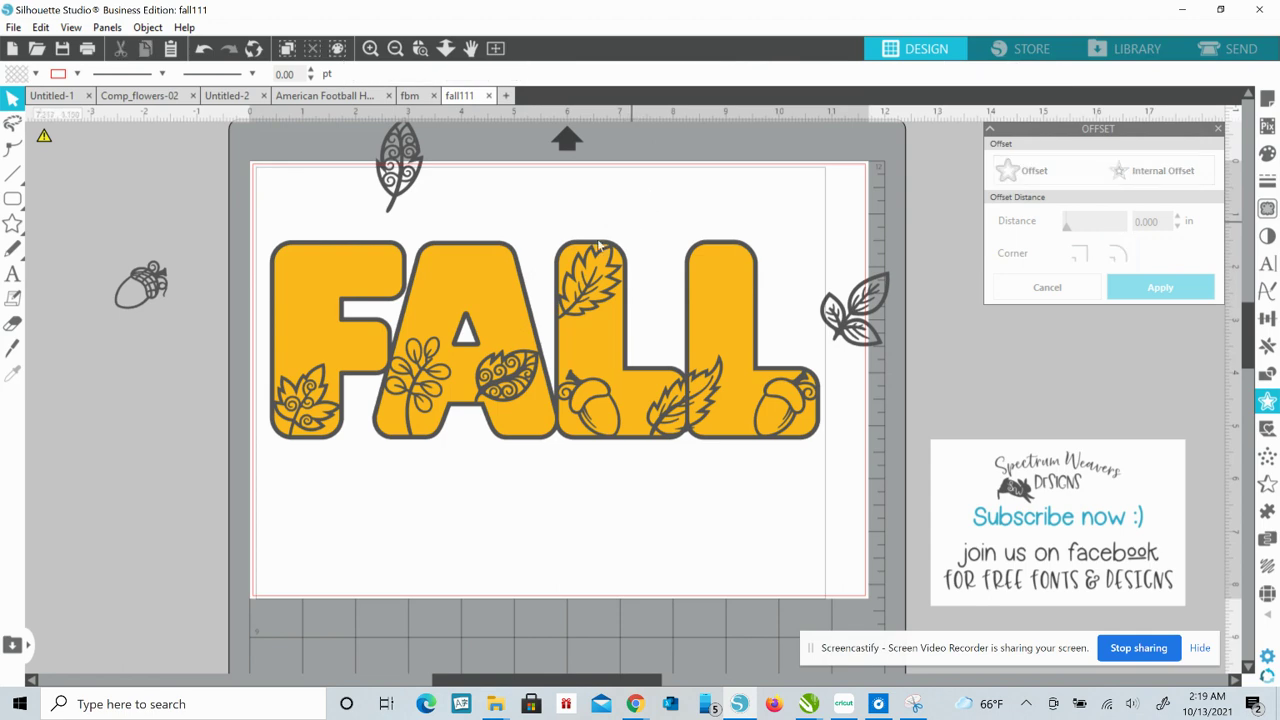
- Place the three-leaf sprig on the upper stem of the last L
drag(853, 306, 714, 284)
key(Escape)
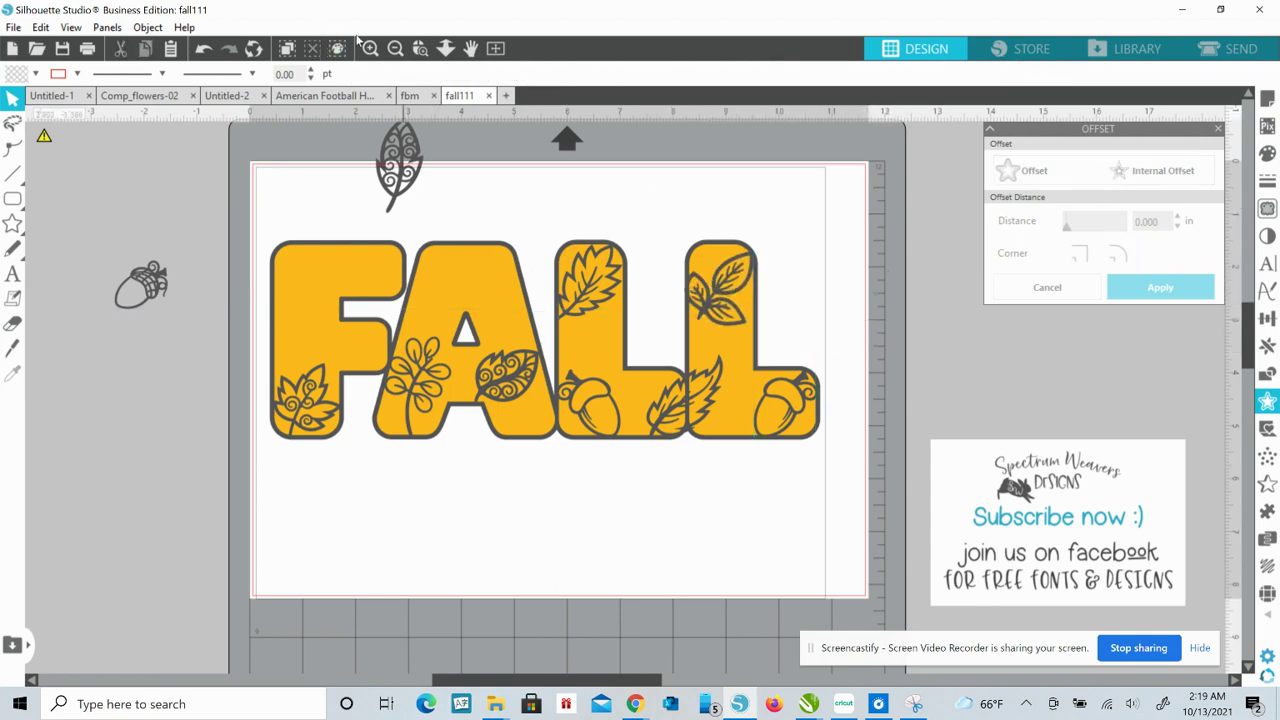
right_click(721, 291)
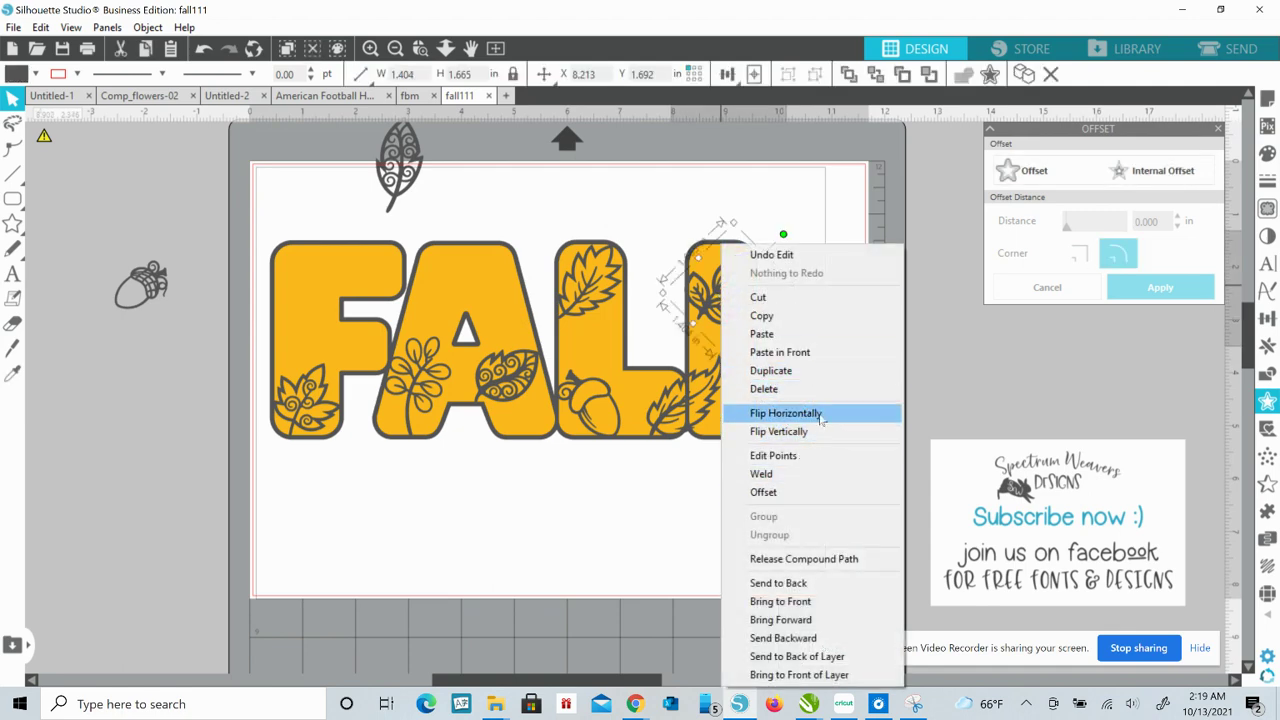
click(879, 177)
click(879, 177)
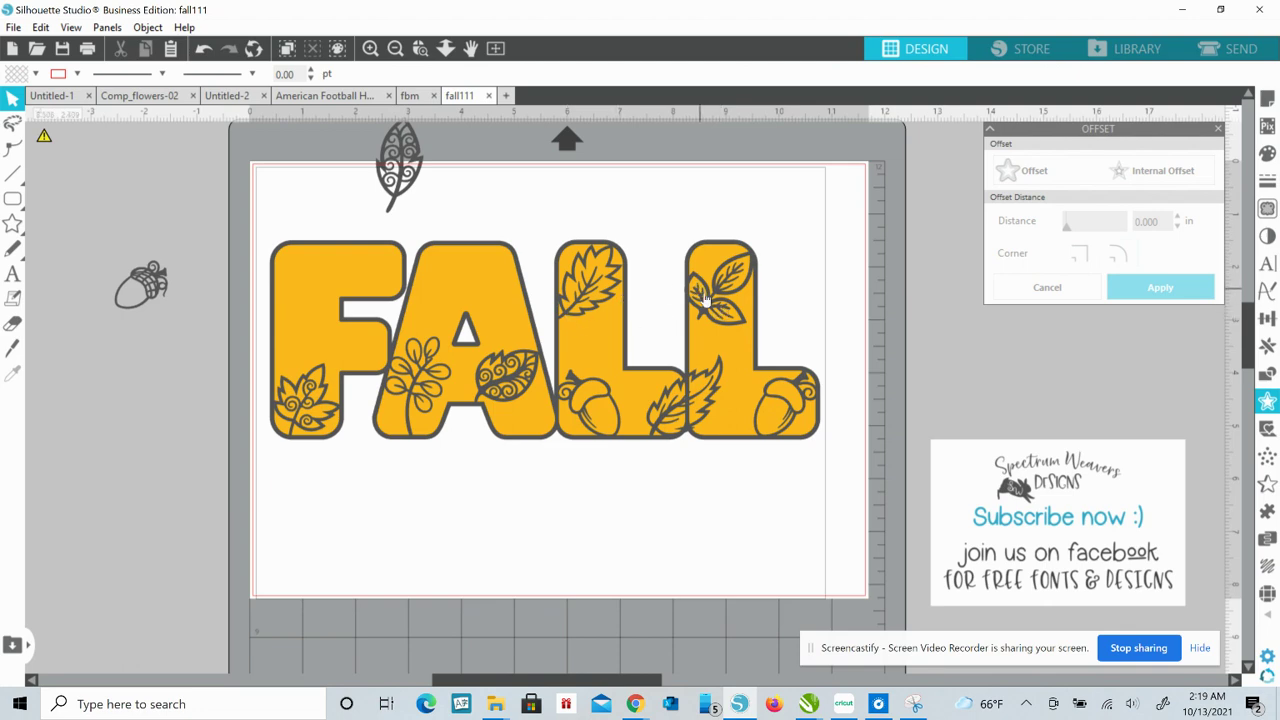
click(706, 301)
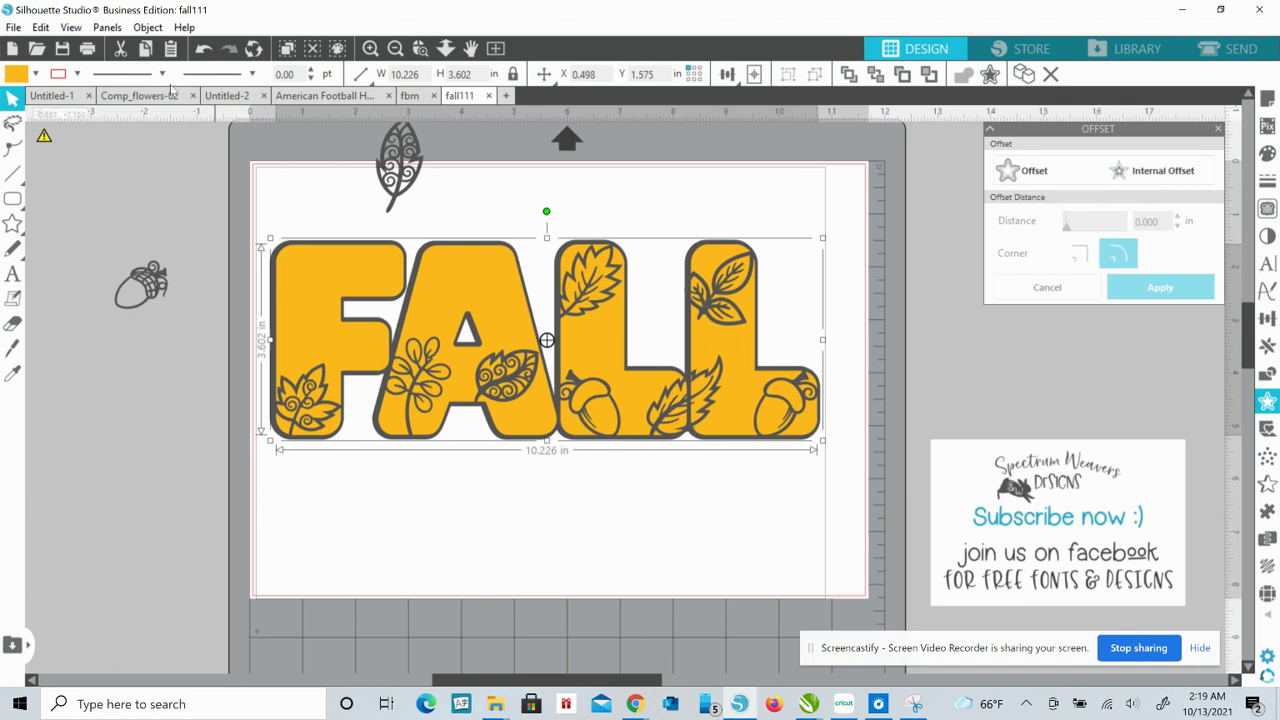
click(37, 28)
click(74, 46)
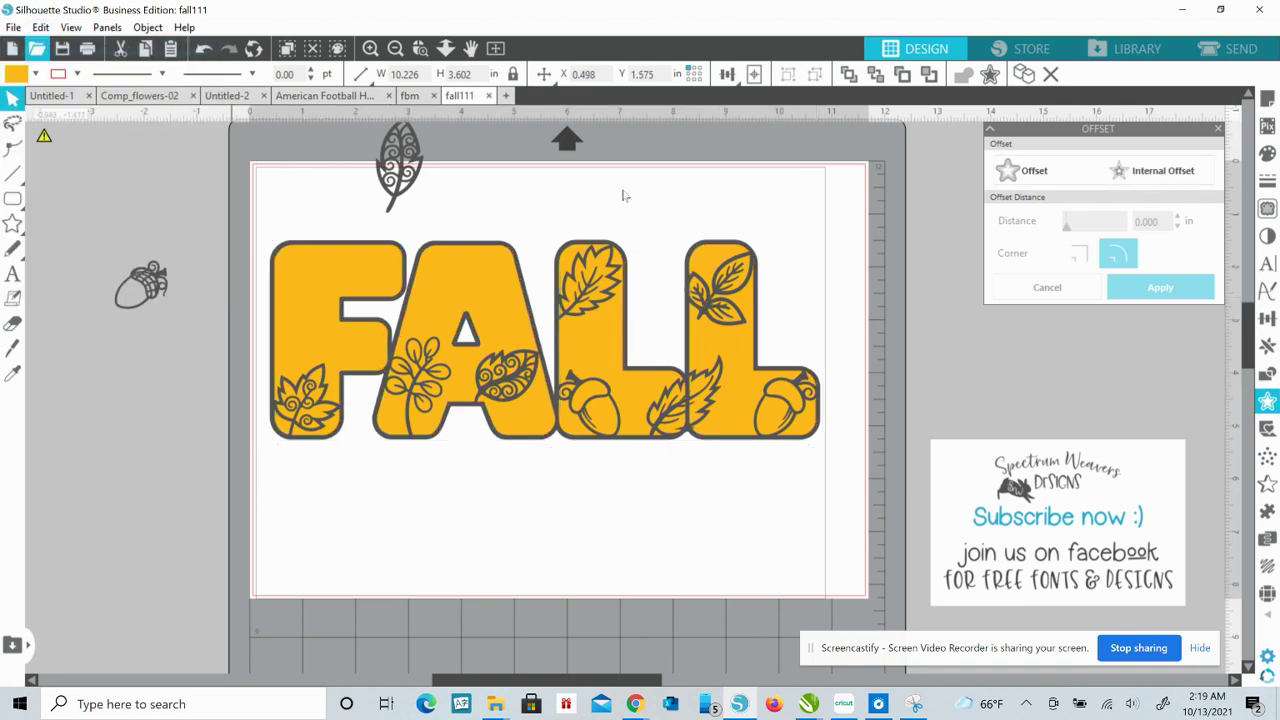
- Nudge the three-leaf sprig slightly lower on the last L's stem
click(727, 309)
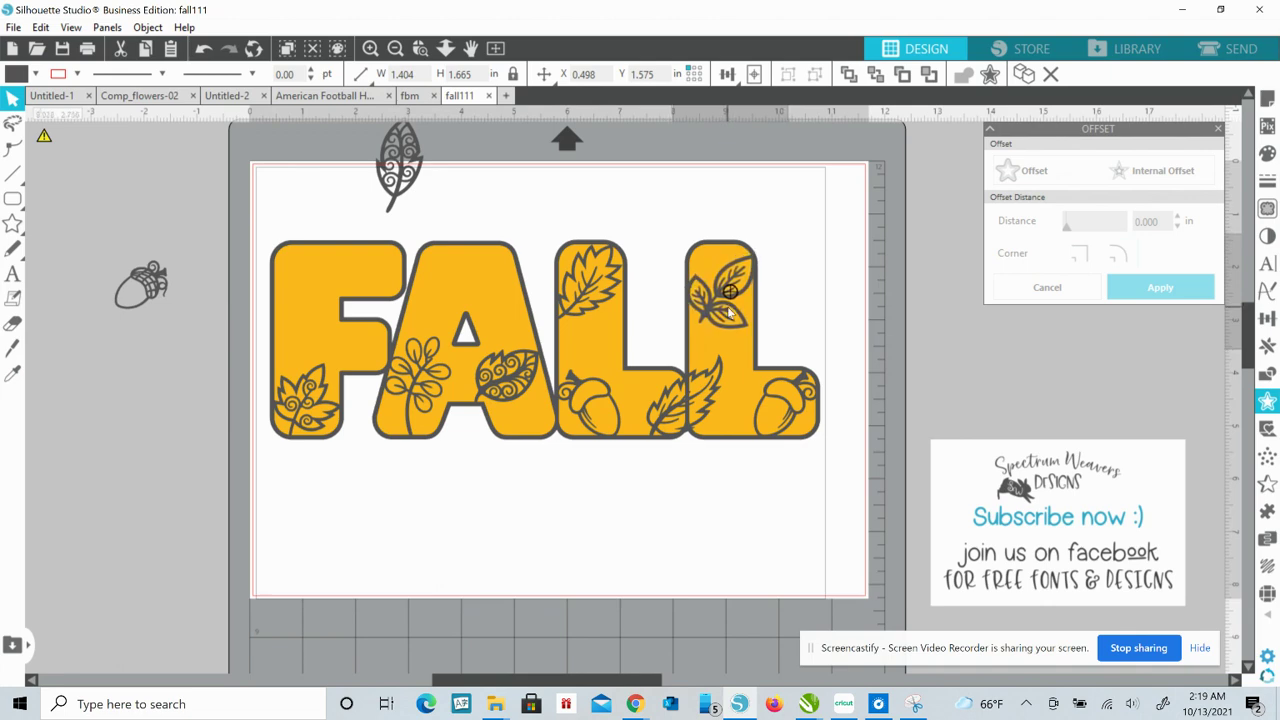
click(729, 313)
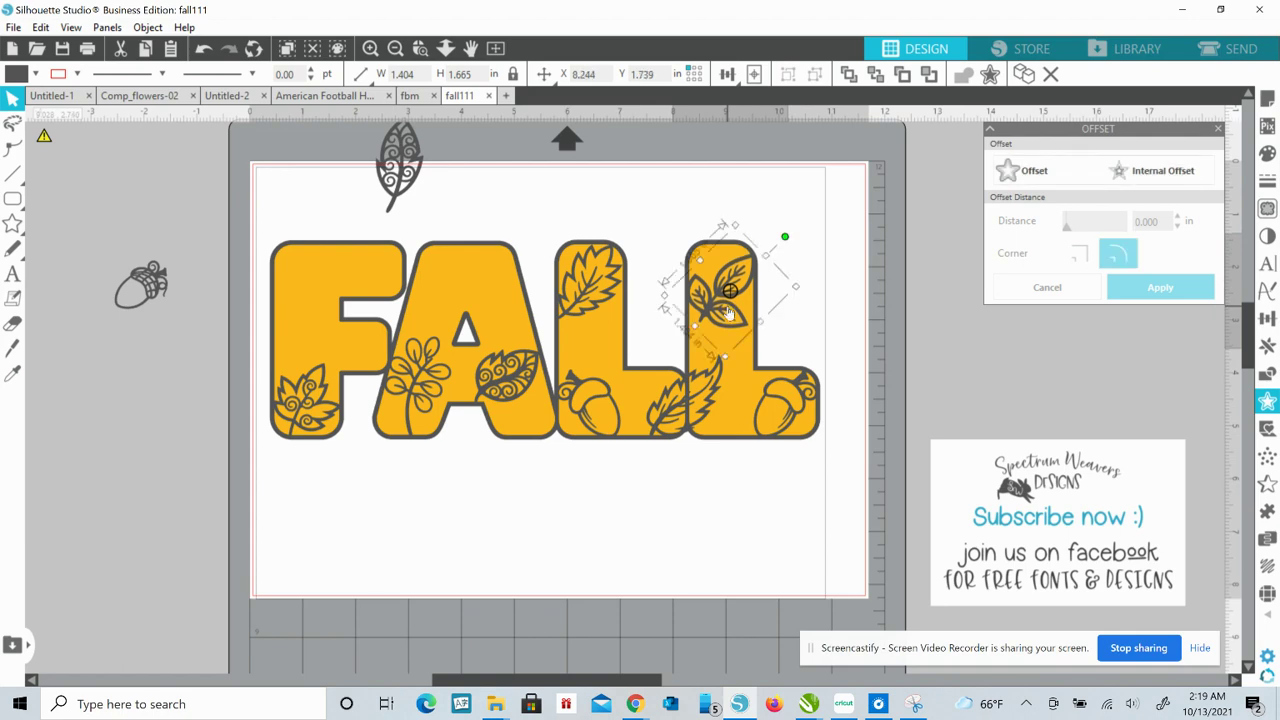
click(866, 360)
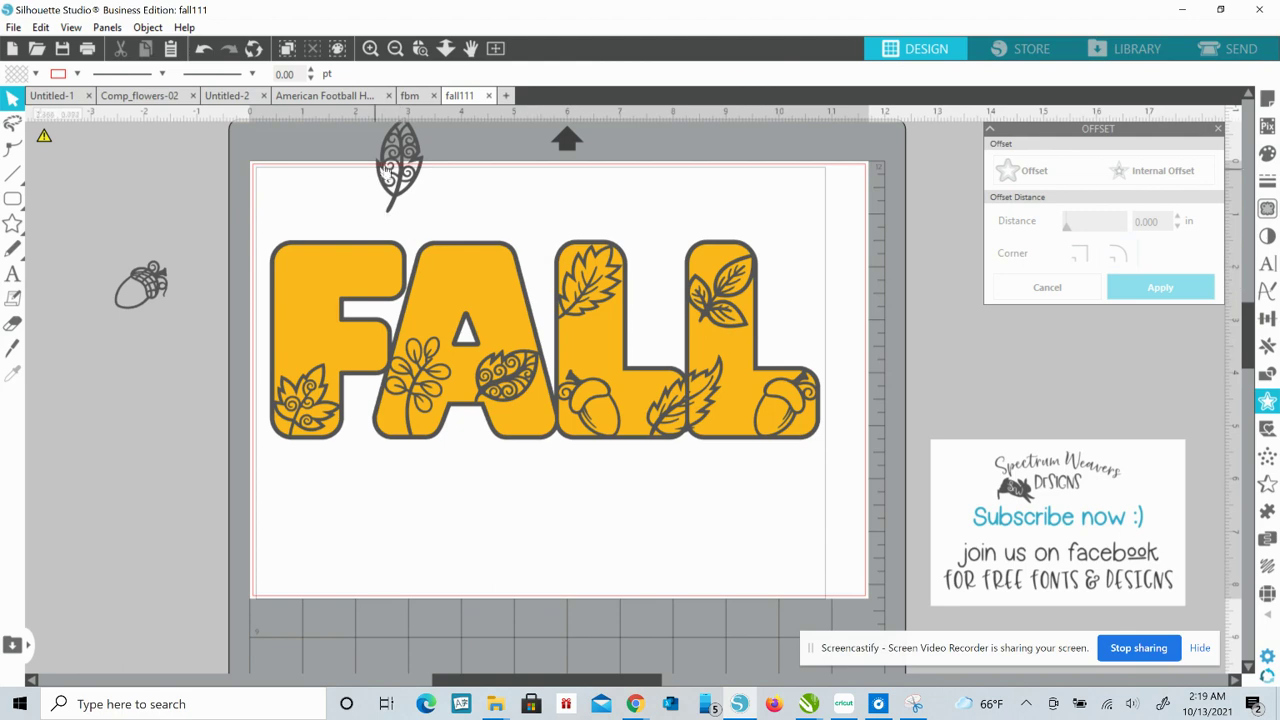
- Try the narrow swirl leaf at the top of the A, rotated counterclockwise to follow its slanted side
drag(413, 183, 529, 200)
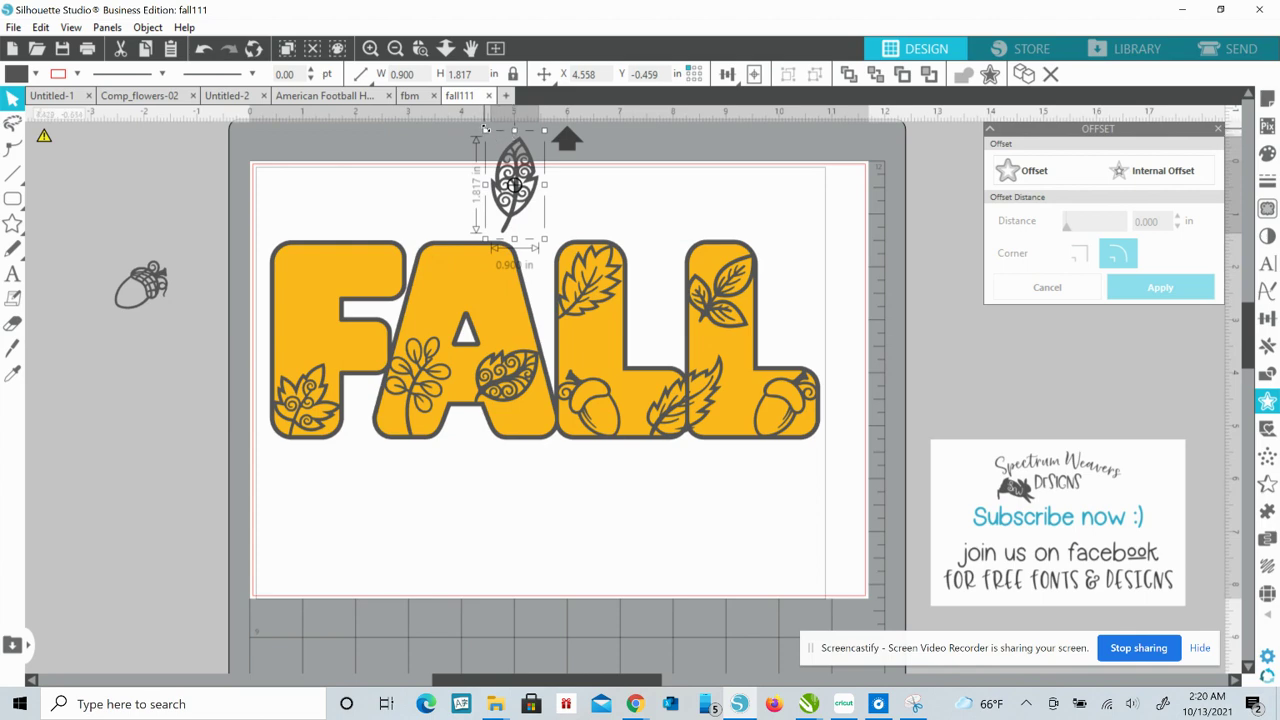
drag(516, 165, 507, 211)
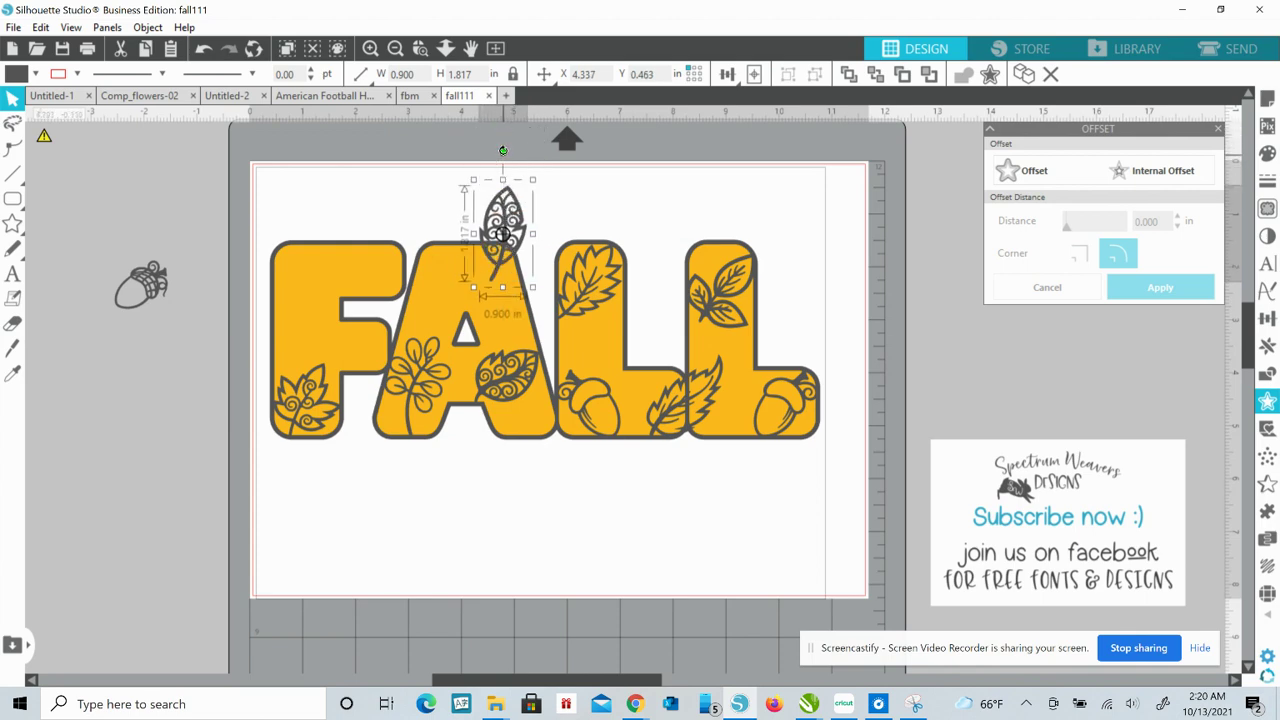
drag(503, 153, 437, 186)
drag(503, 233, 472, 277)
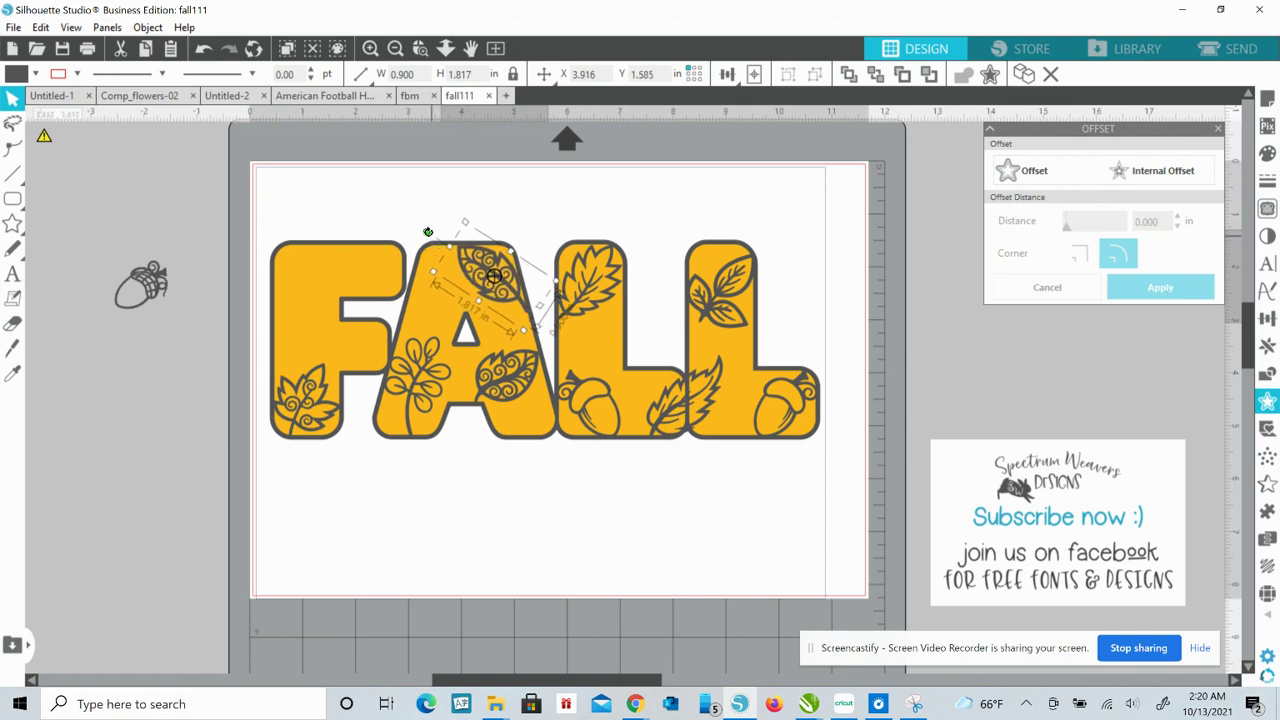
drag(426, 233, 426, 232)
click(632, 168)
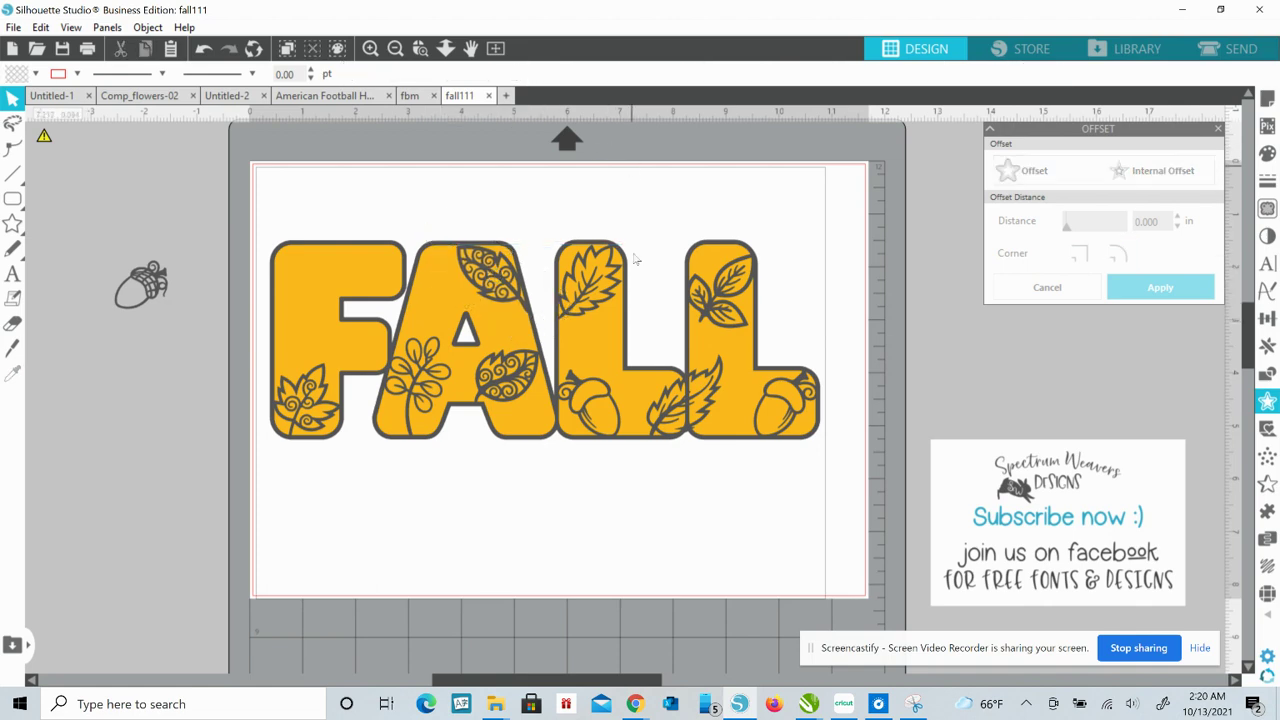
- Lower the narrow swirl leaf slightly below the A's top edge and fine-tune its tilt
click(515, 297)
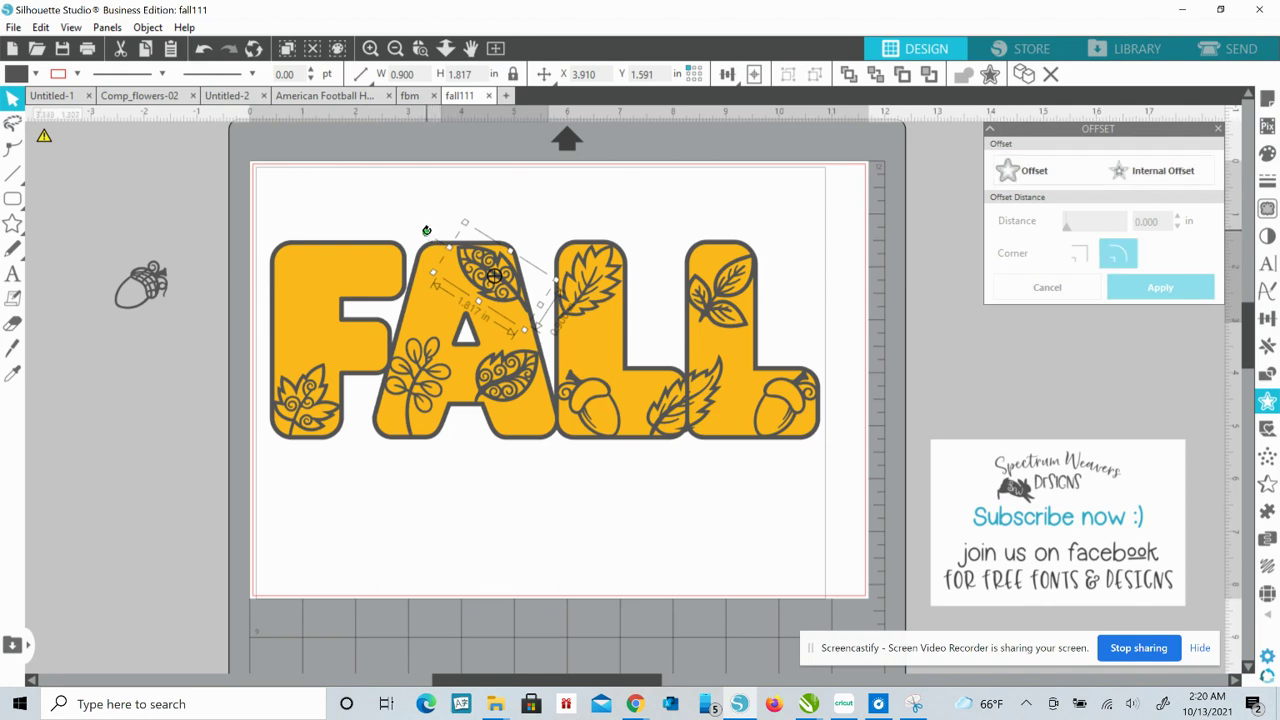
drag(427, 234, 425, 233)
drag(461, 276, 464, 286)
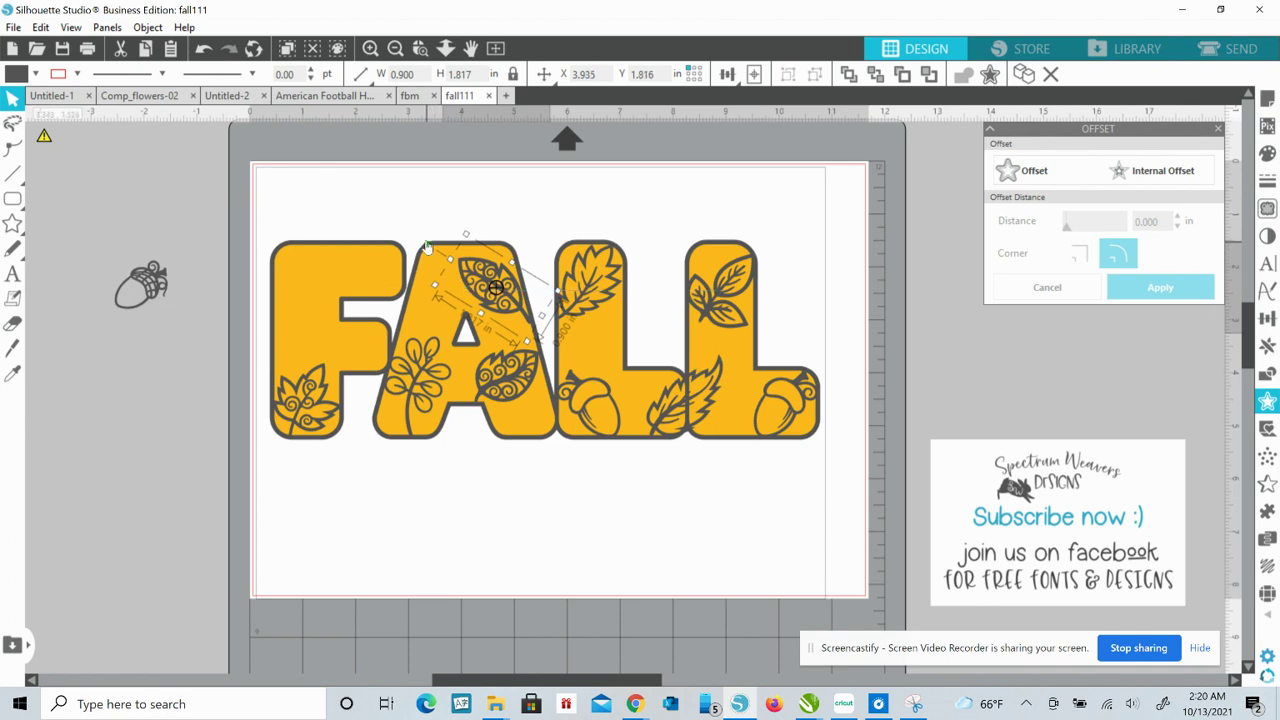
drag(427, 246, 427, 251)
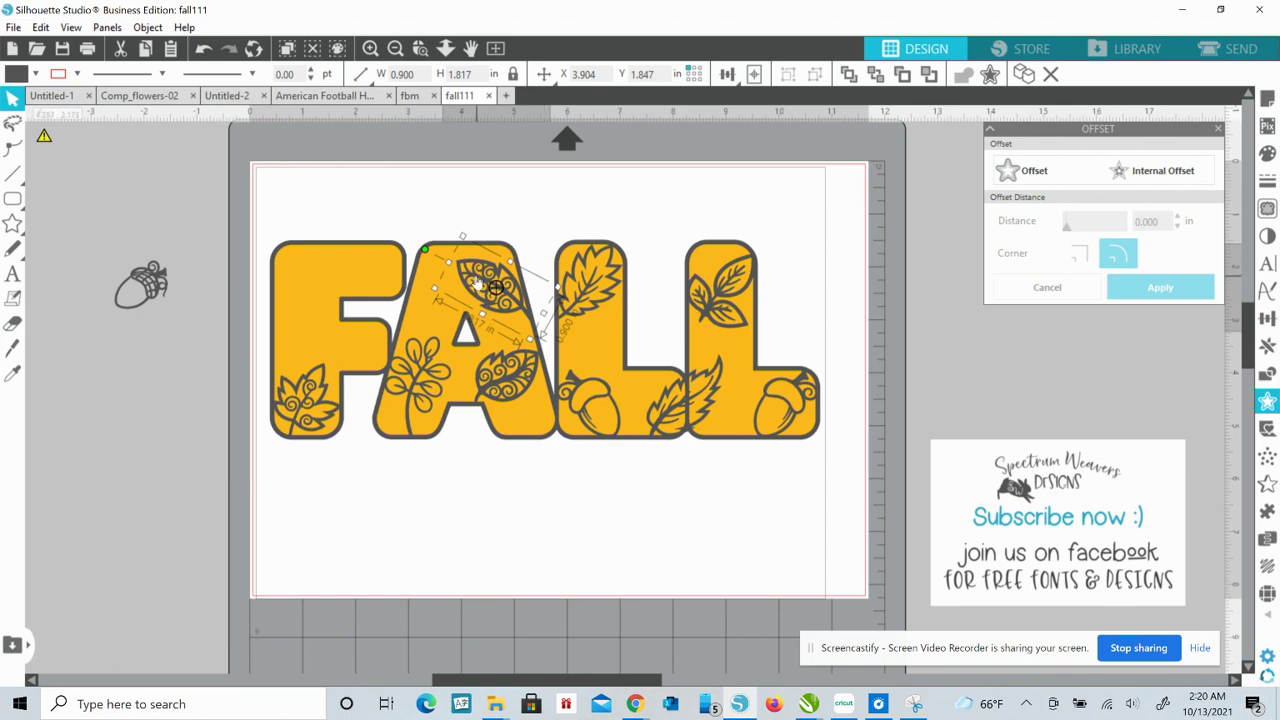
- Move the narrow swirl leaf to the upper end of the F's stem and rotate it clockwise to fit against the outer edge
drag(478, 284, 297, 281)
mouse_move(543, 78)
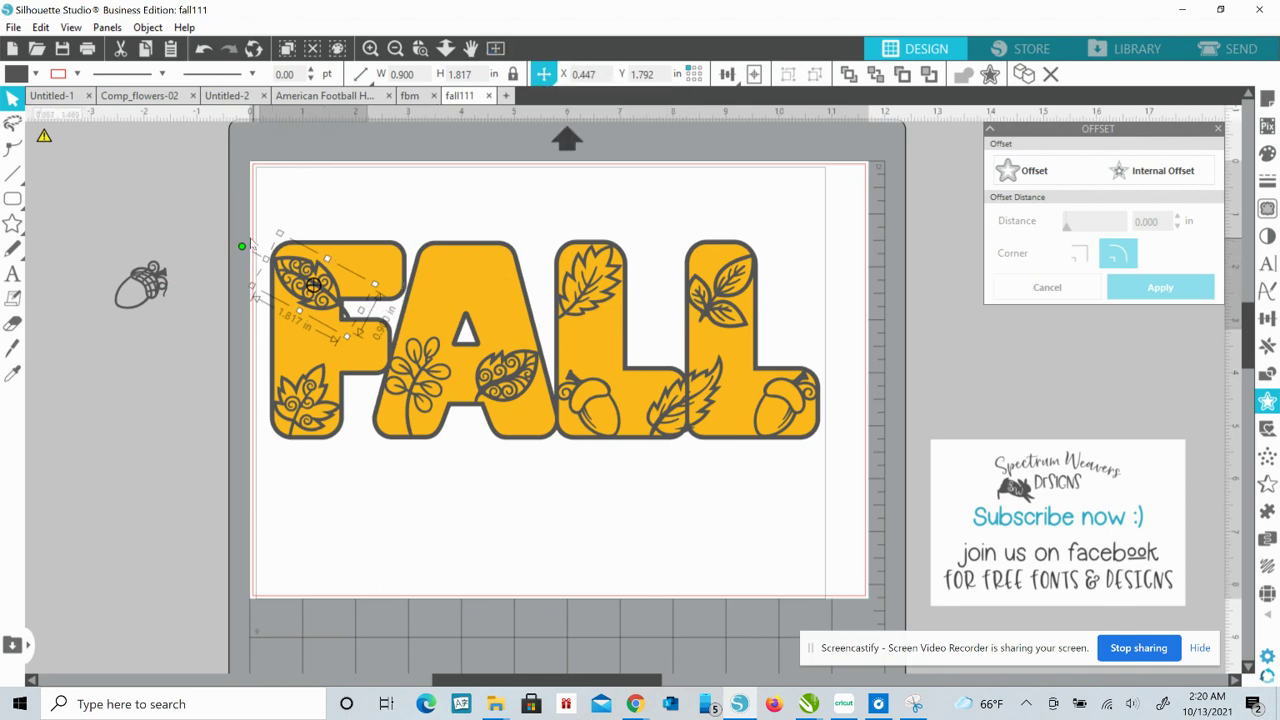
drag(242, 244, 340, 208)
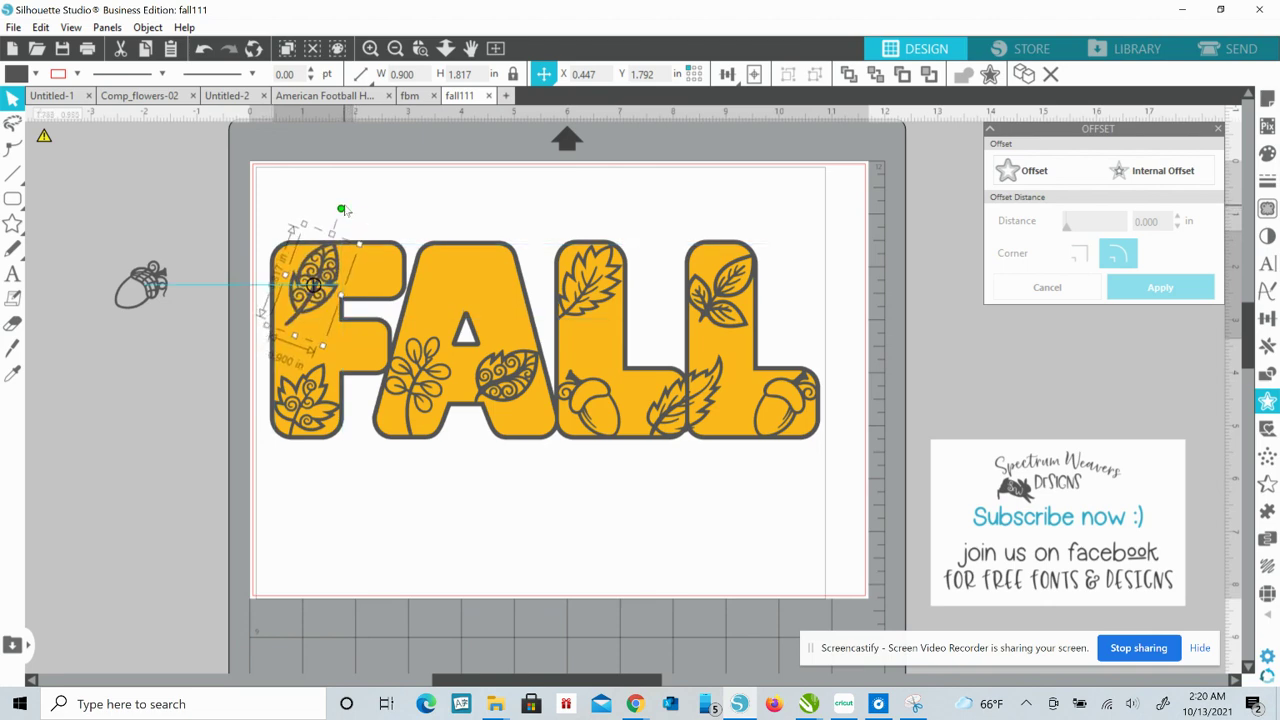
drag(332, 289, 320, 292)
click(430, 208)
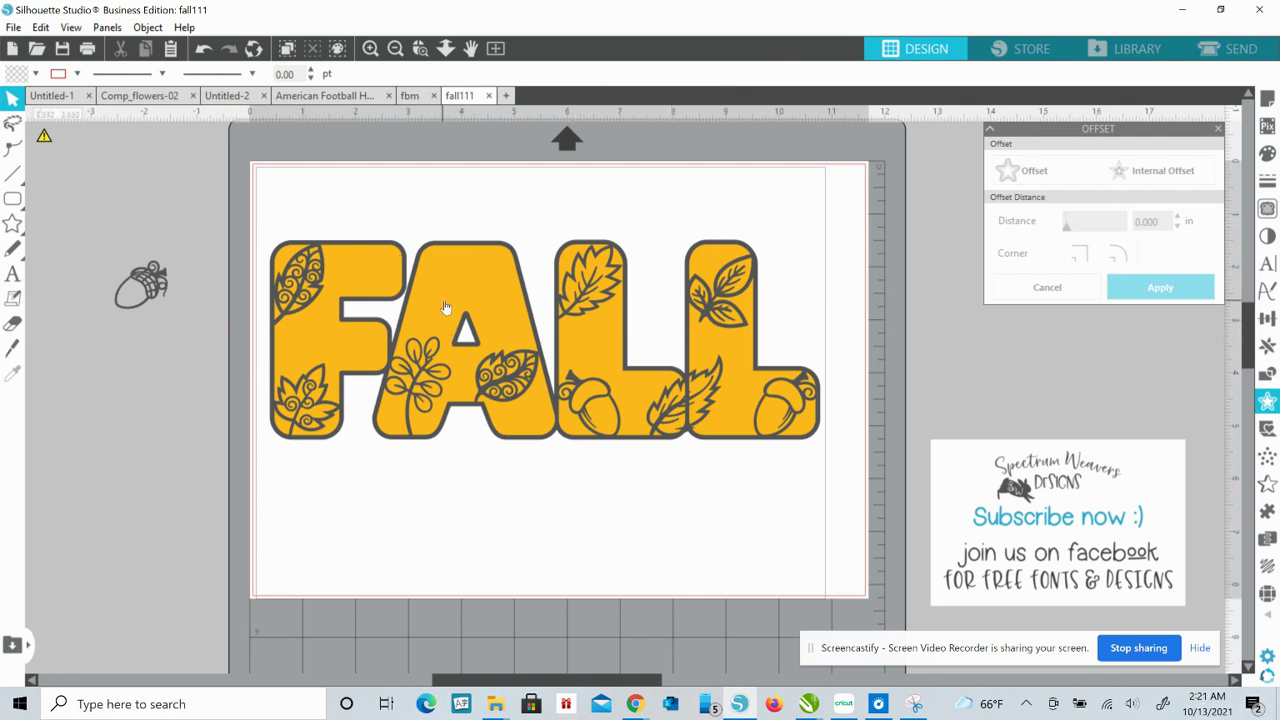
- Duplicate the swirl maple leaf at the foot of the F and flip the copy horizontally
click(320, 414)
click(308, 402)
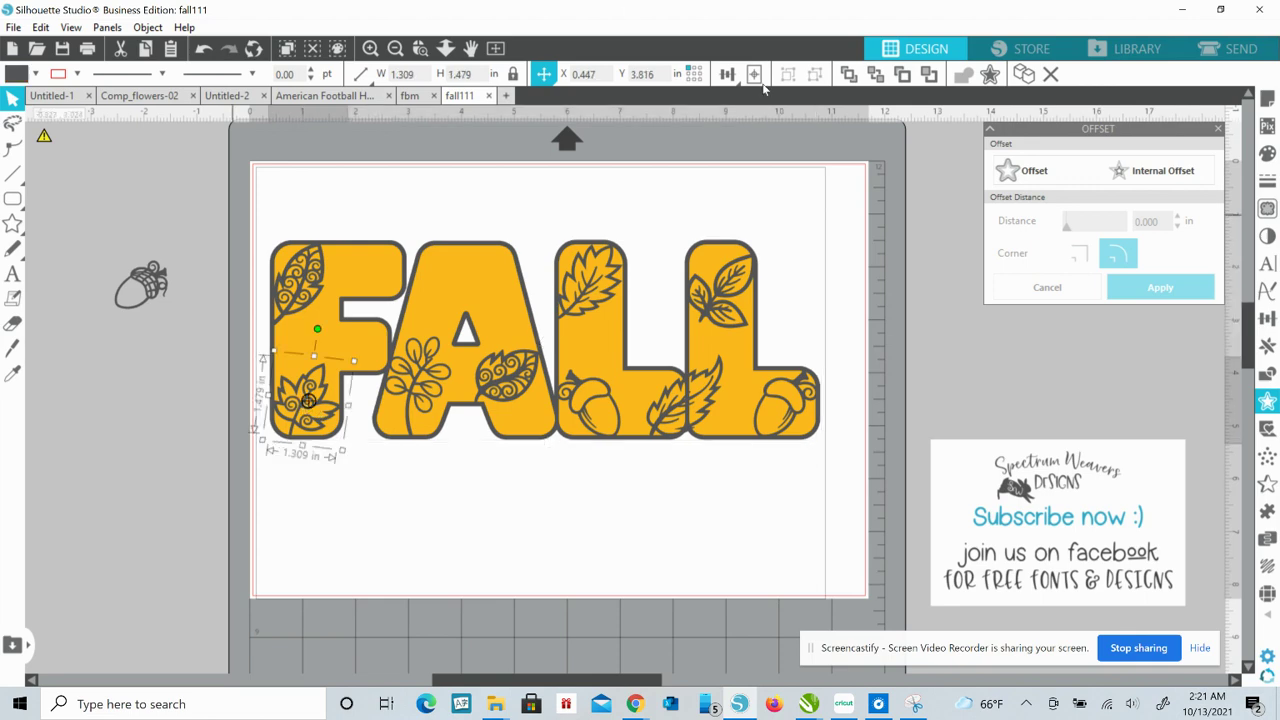
key(Right)
key(Right)
key(Right)
key(Right)
key(Right)
key(Right)
key(Right)
key(Right)
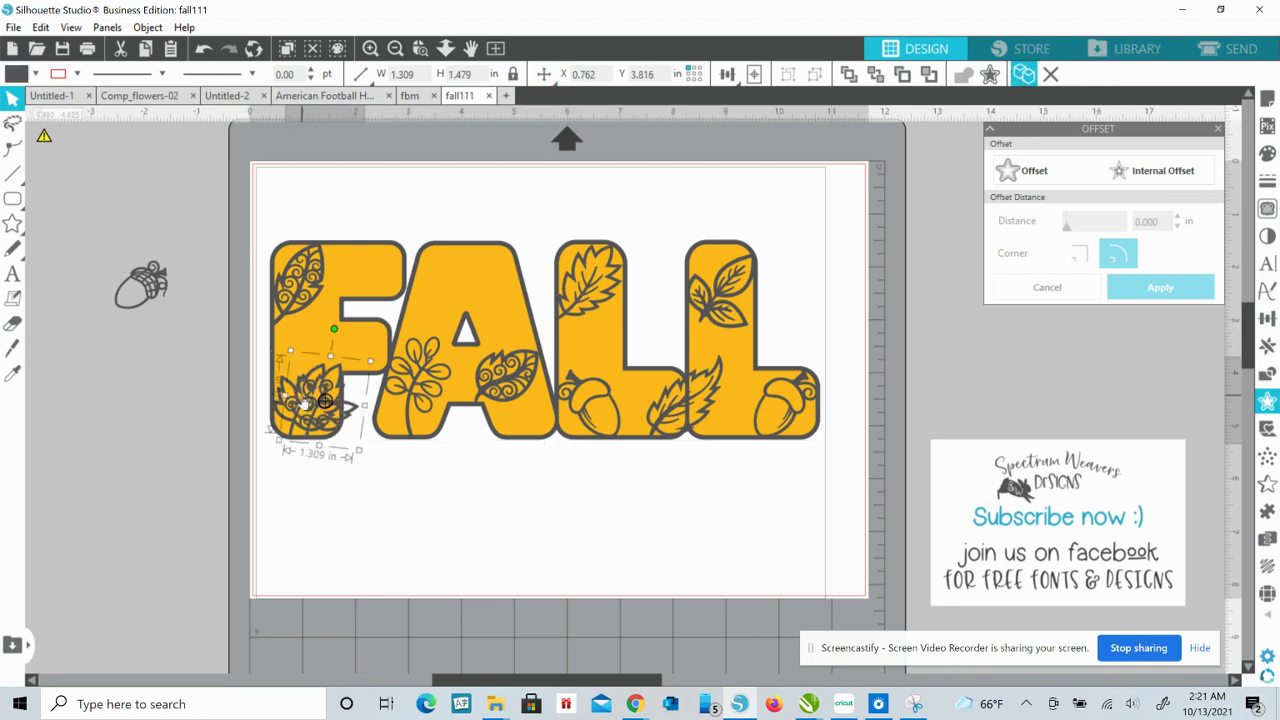
right_click(322, 418)
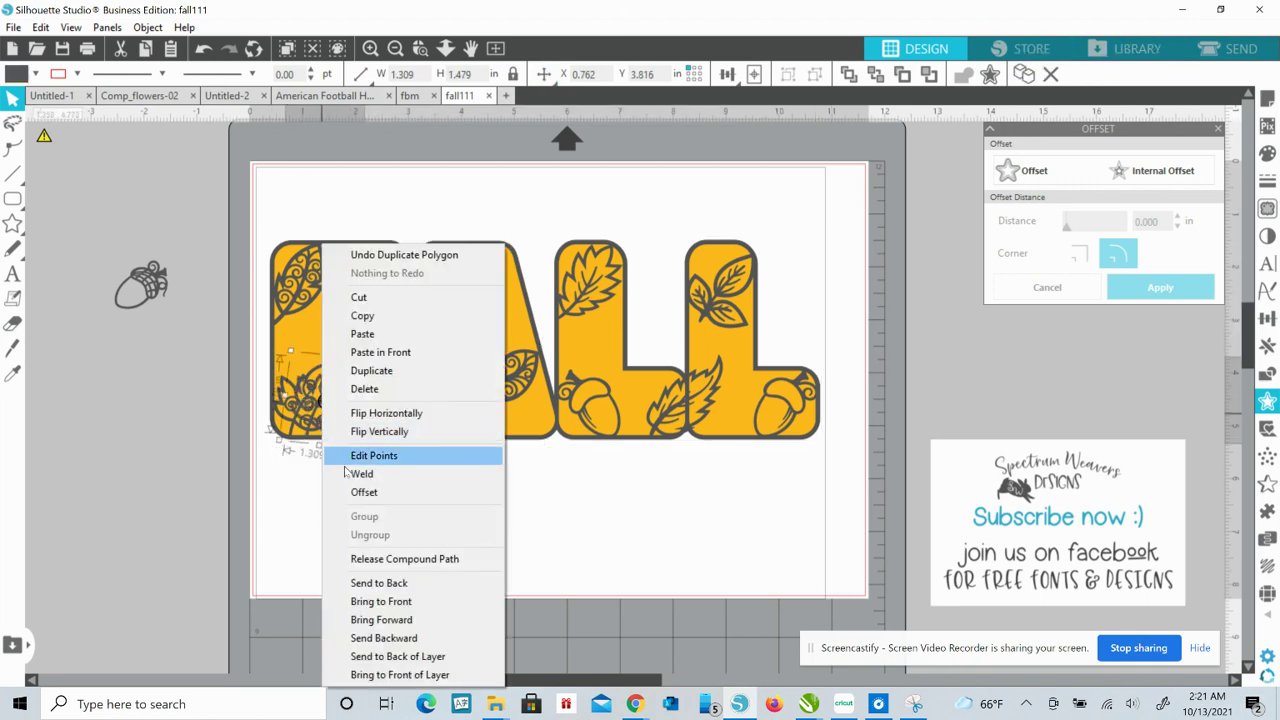
click(366, 413)
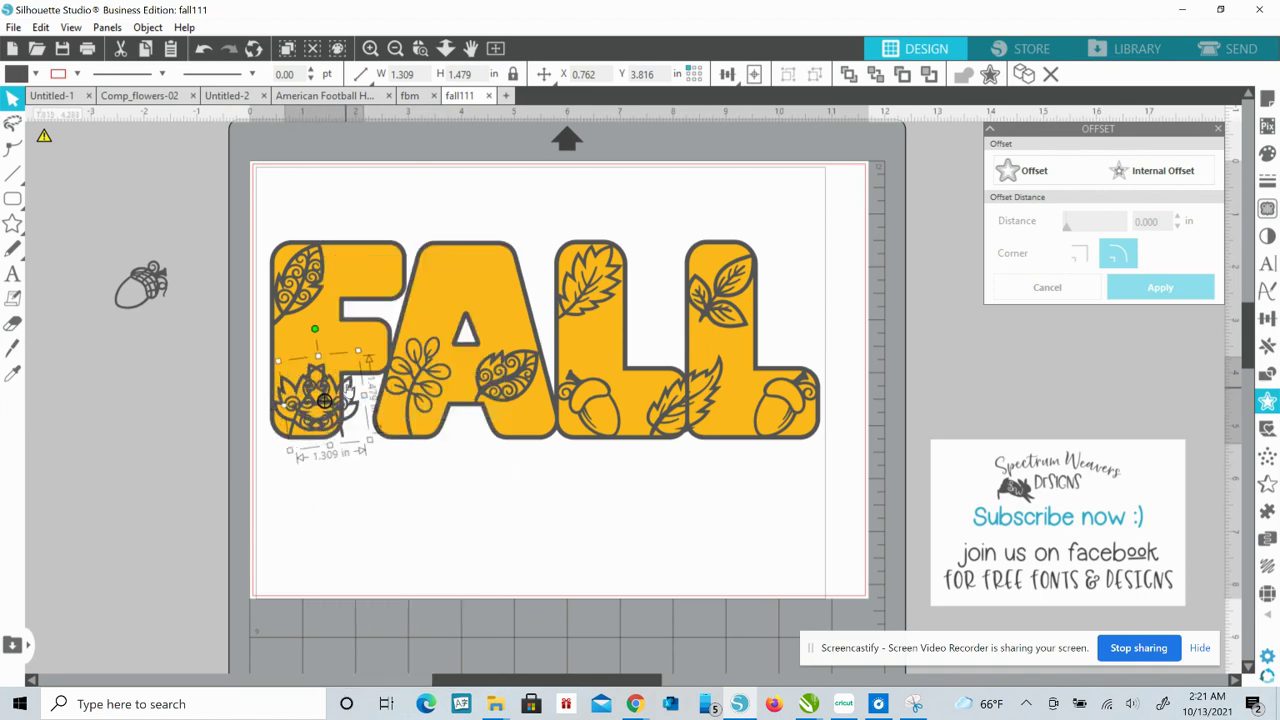
- Place the flipped maple leaf above the A's triangular opening and rotate it counterclockwise to fit the slanted side
drag(348, 383, 469, 291)
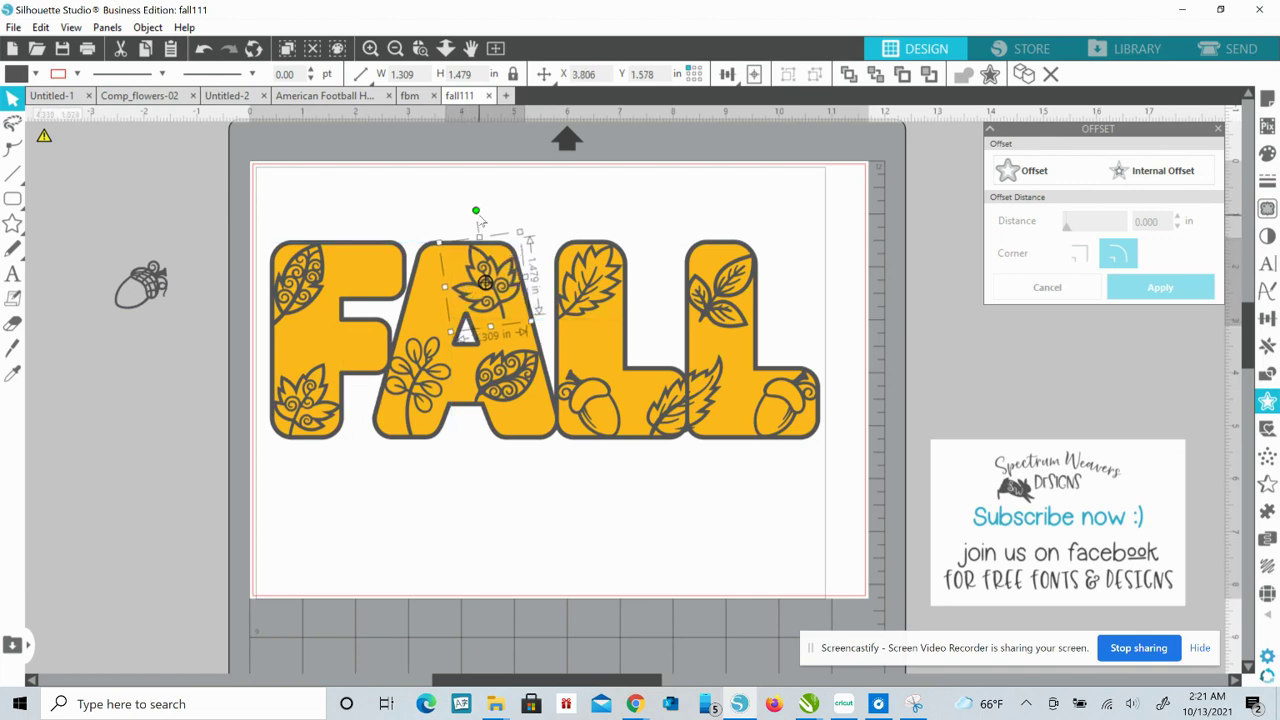
drag(476, 209, 442, 224)
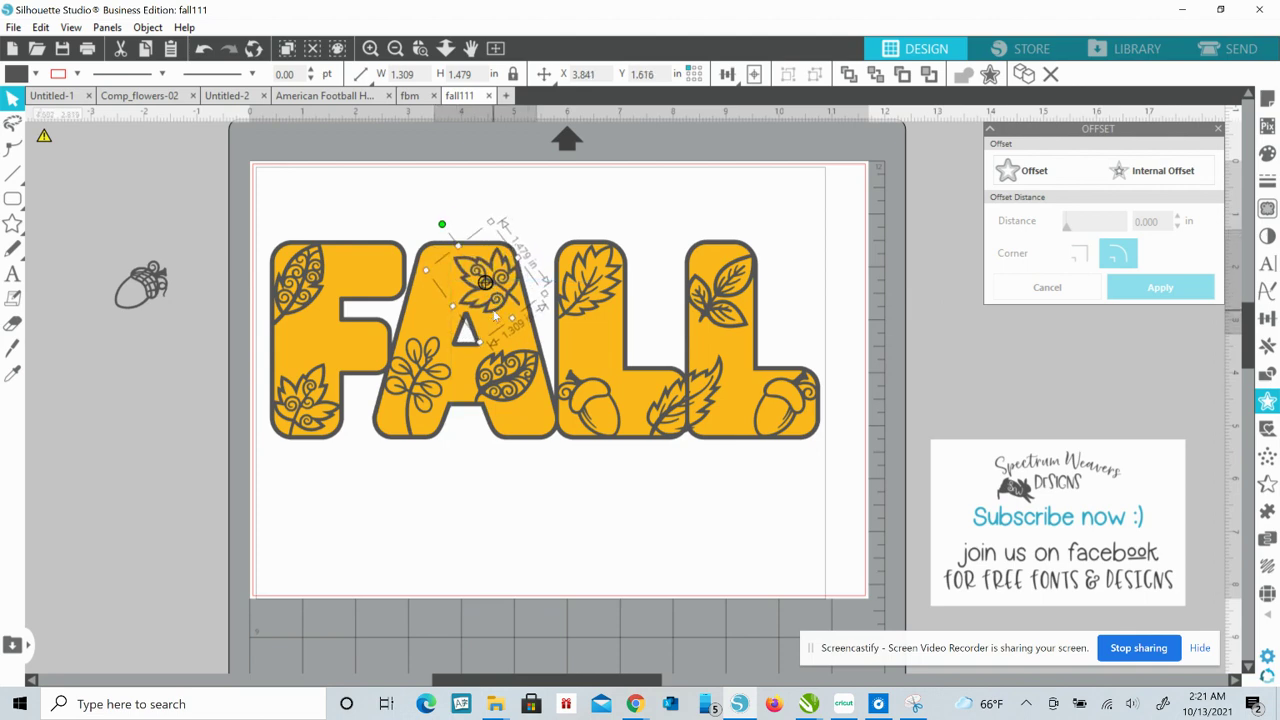
drag(494, 315, 492, 312)
click(614, 202)
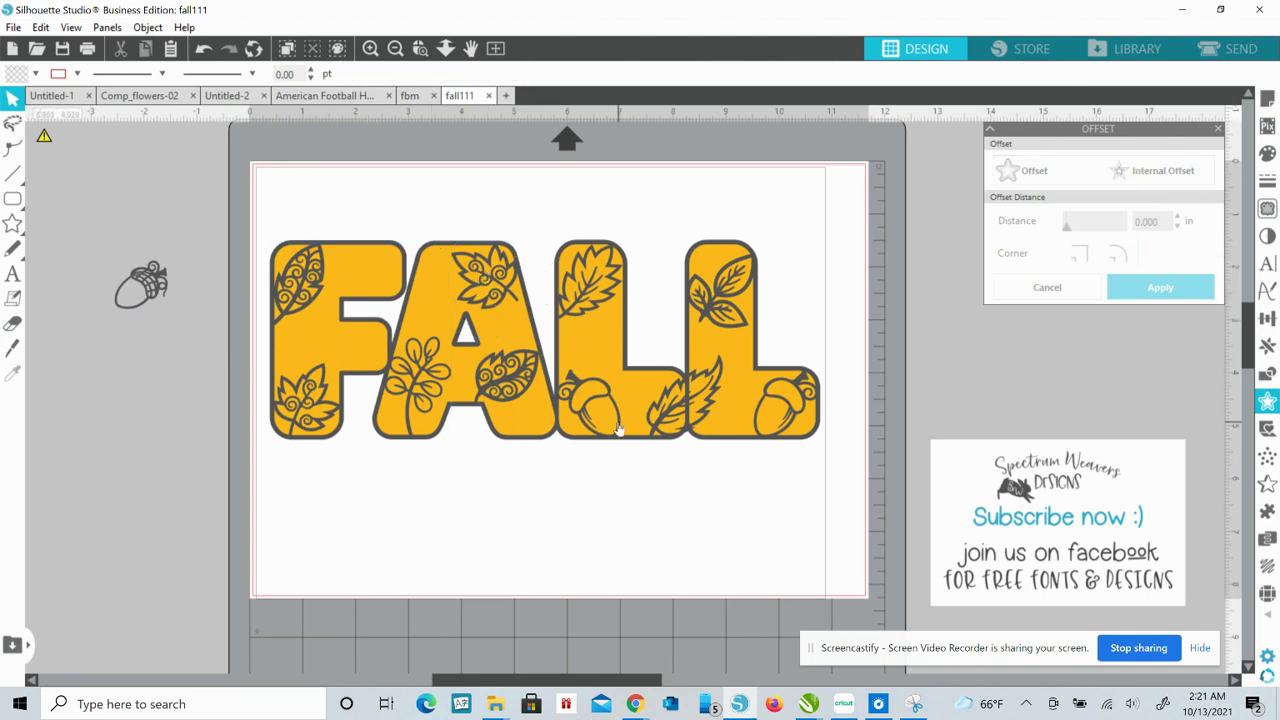
- Delete the spare acorn beside the page and move the FALL letters with their offset off the page, leaving the decorations in place
click(141, 286)
key(Delete)
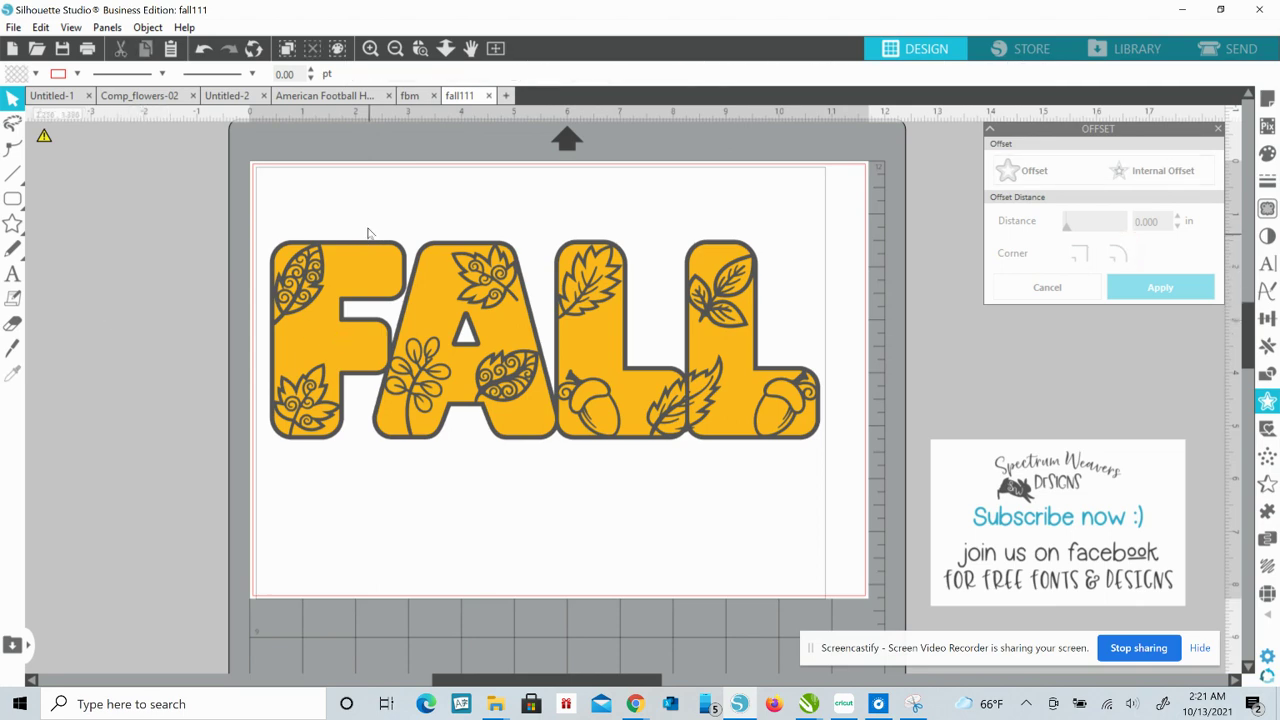
click(369, 265)
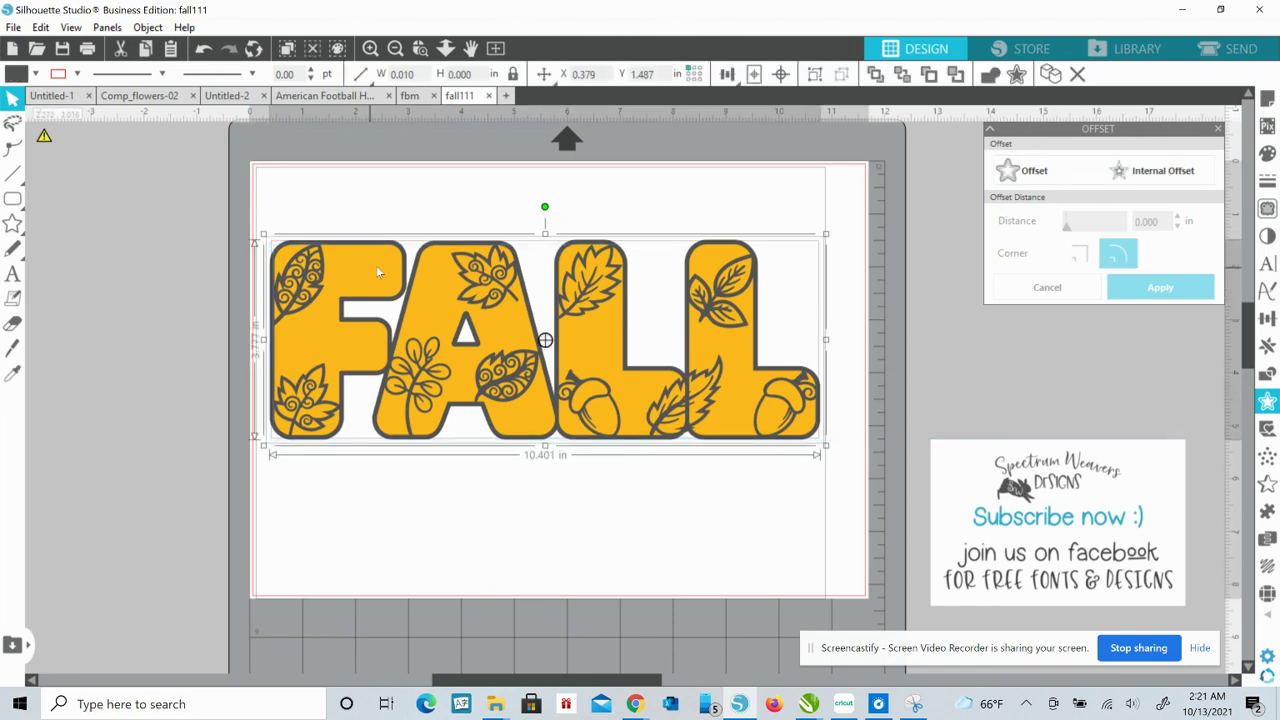
drag(376, 265, 1046, 195)
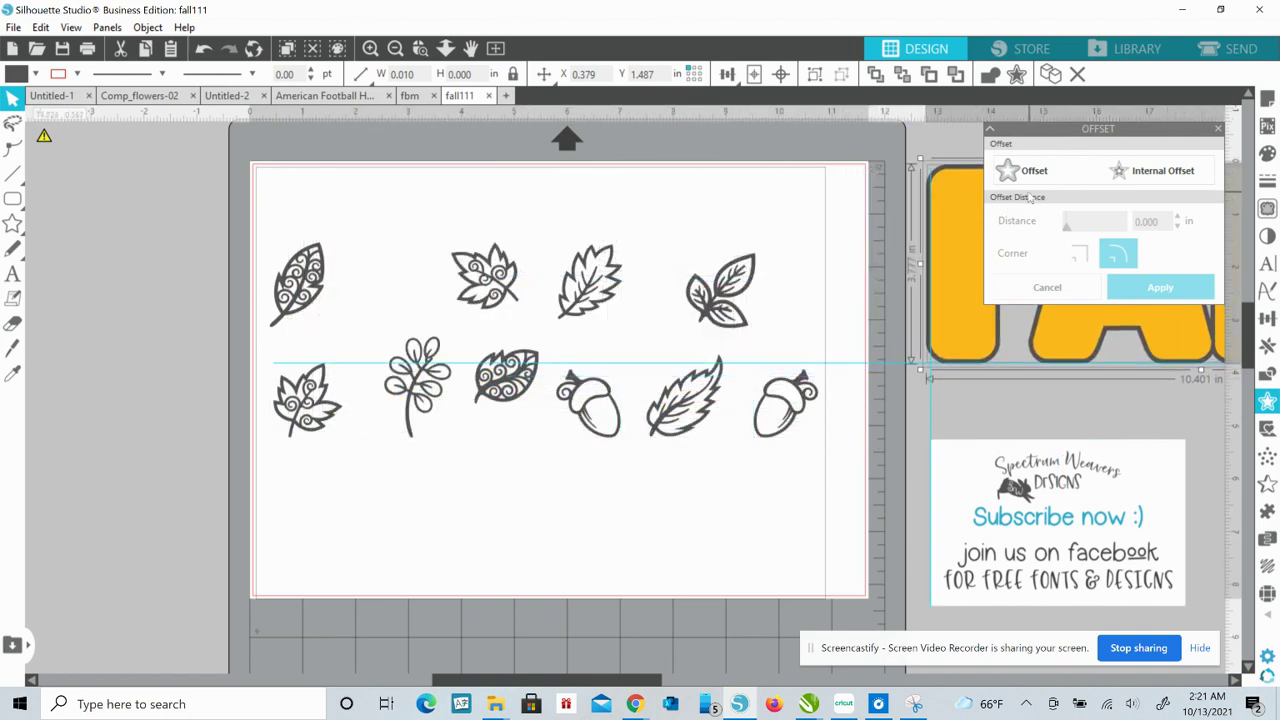
- Select all the leaves and acorns on the page and make them one compound path
click(300, 280)
key(ctrl+a)
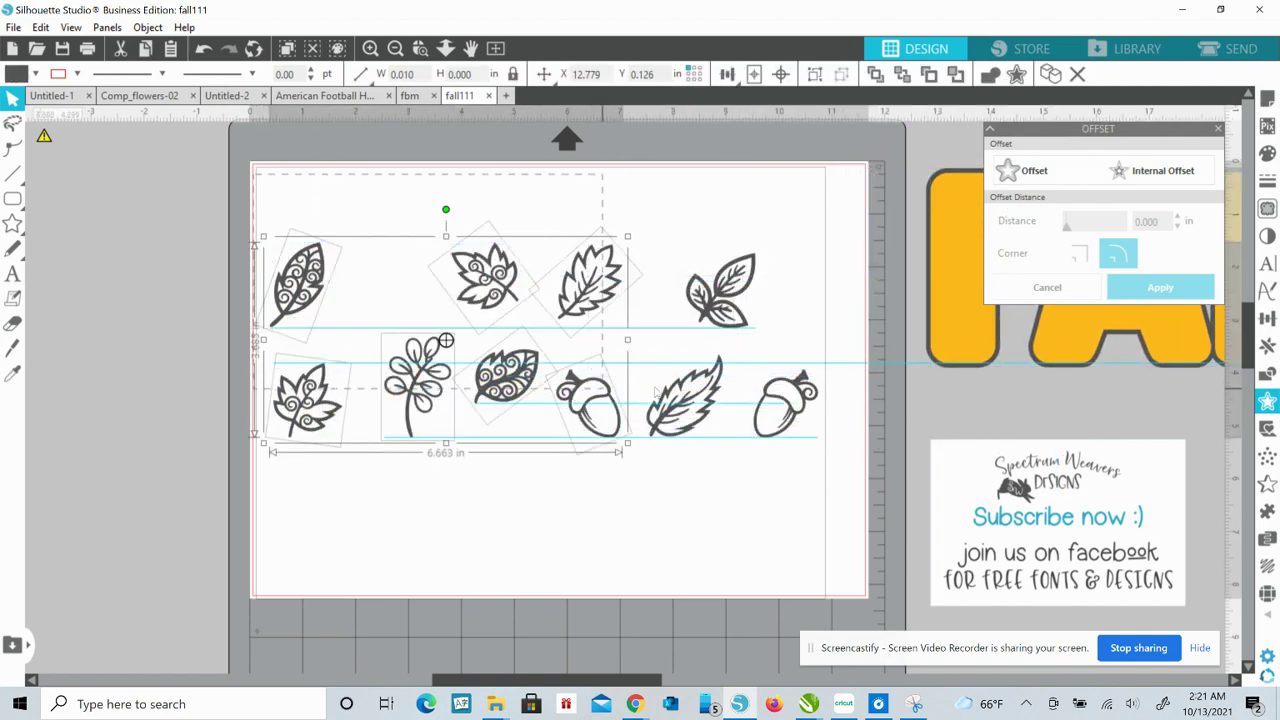
right_click(787, 430)
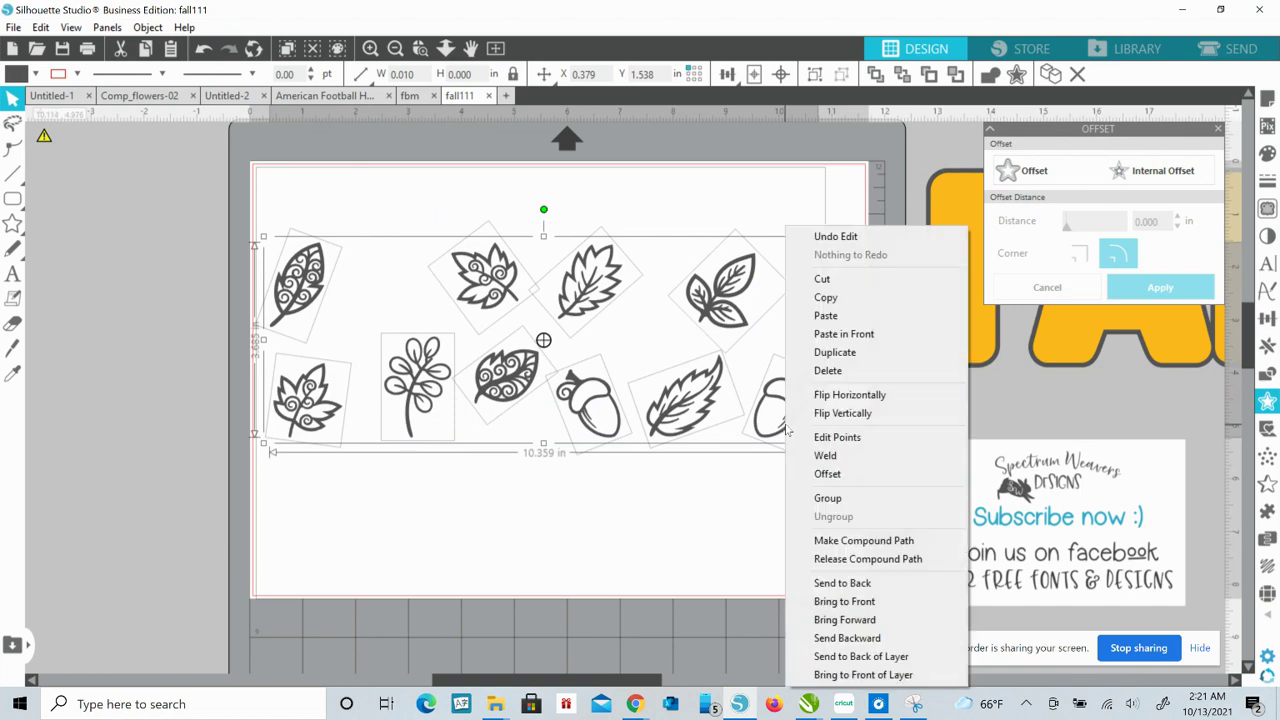
click(834, 541)
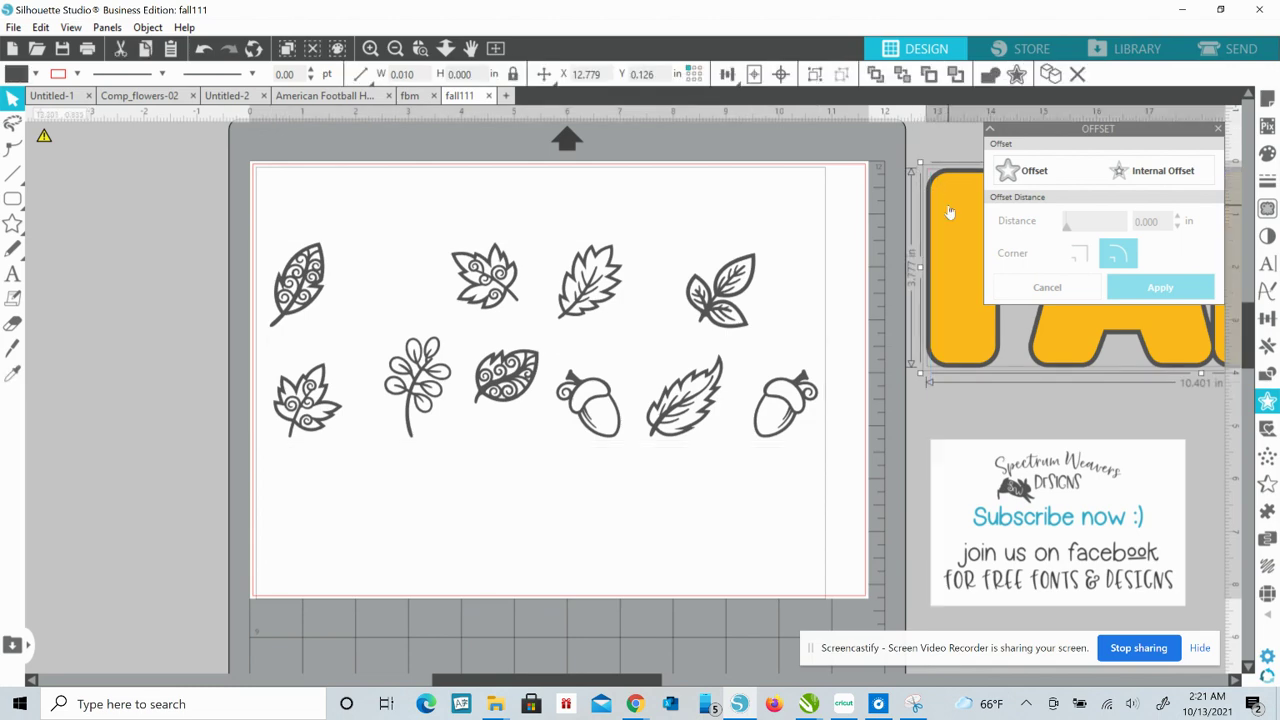
- Move the FALL letters with their offset back onto the page, placing them beneath the leaves and acorns
drag(942, 198, 804, 233)
drag(665, 265, 293, 284)
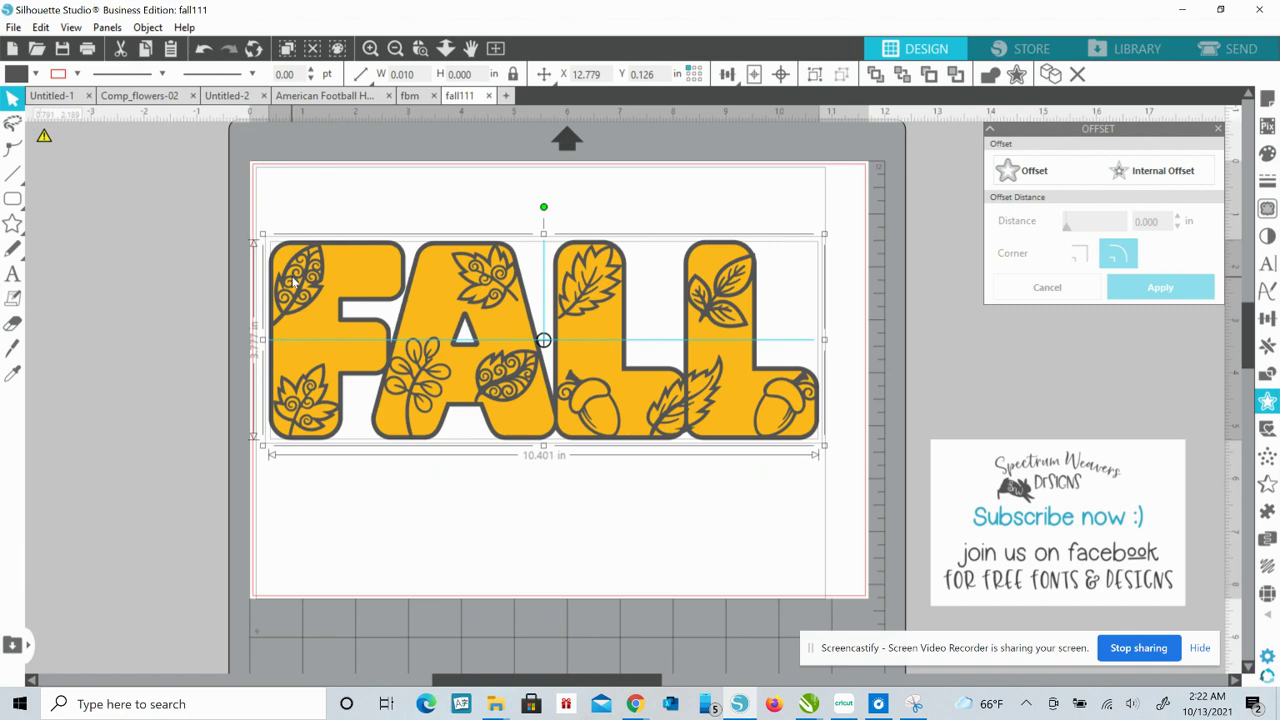
click(728, 175)
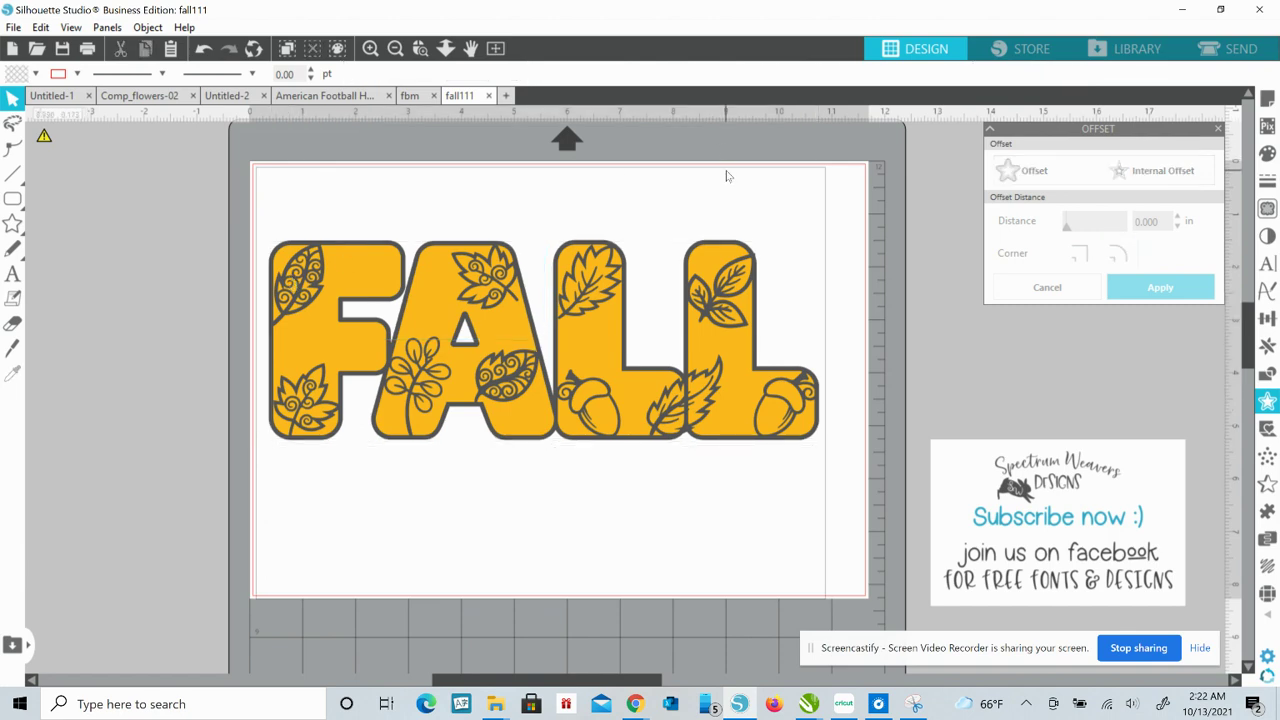
- Move only the dark grey offset off the page, leaving the yellow-orange letters and the decorations in place
click(728, 245)
drag(728, 245, 1043, 195)
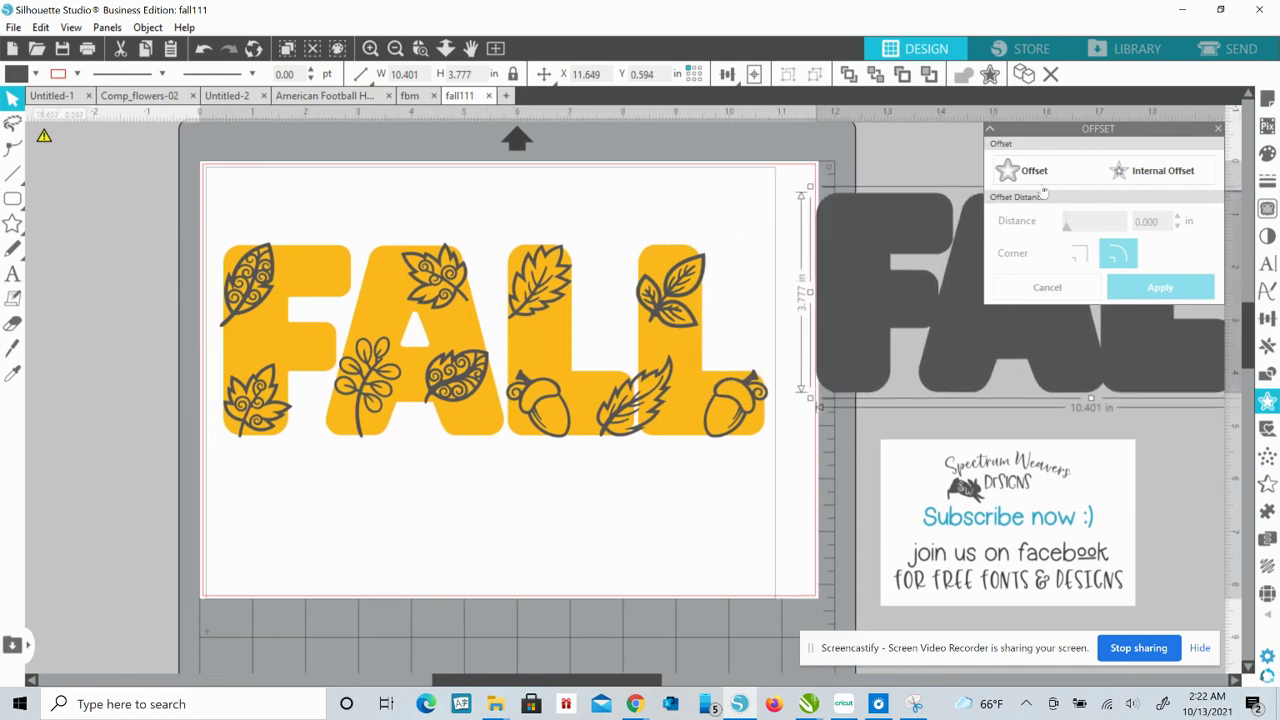
drag(844, 228, 943, 214)
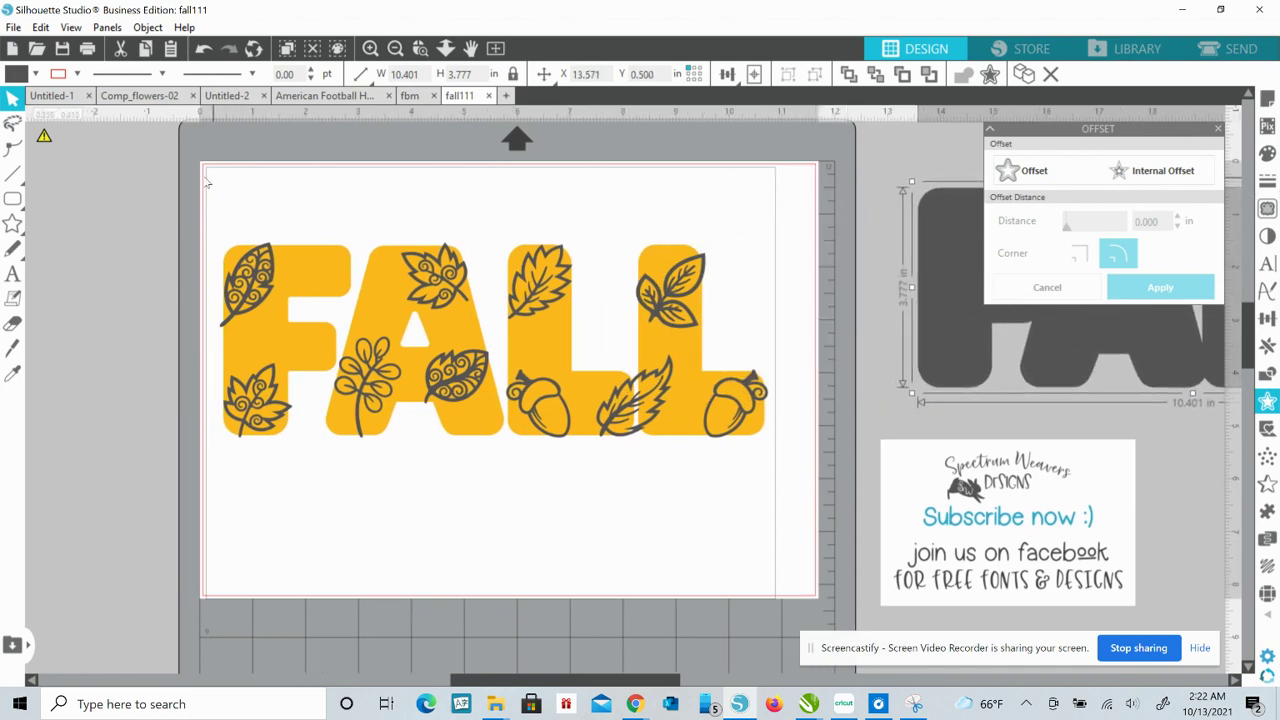
- Subtract the leaves and acorns from the yellow-orange FALL letters and delete the separate dark grey decorations
drag(207, 183, 785, 455)
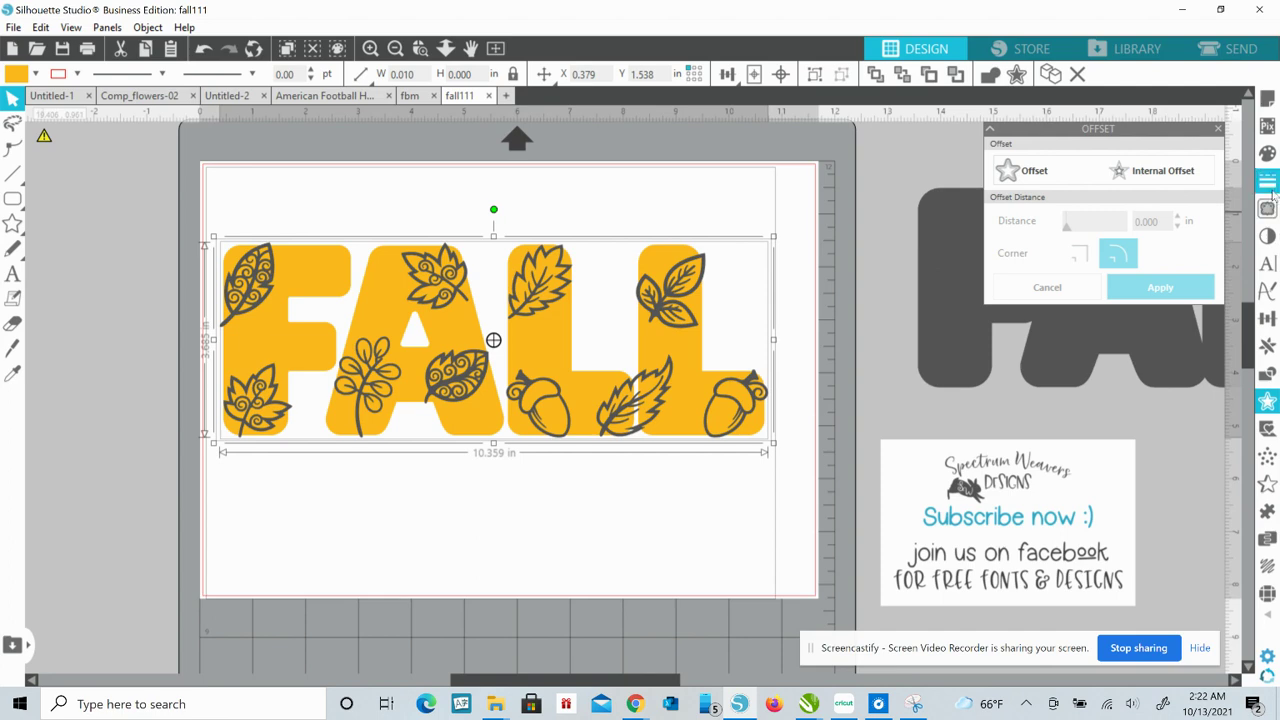
click(1267, 377)
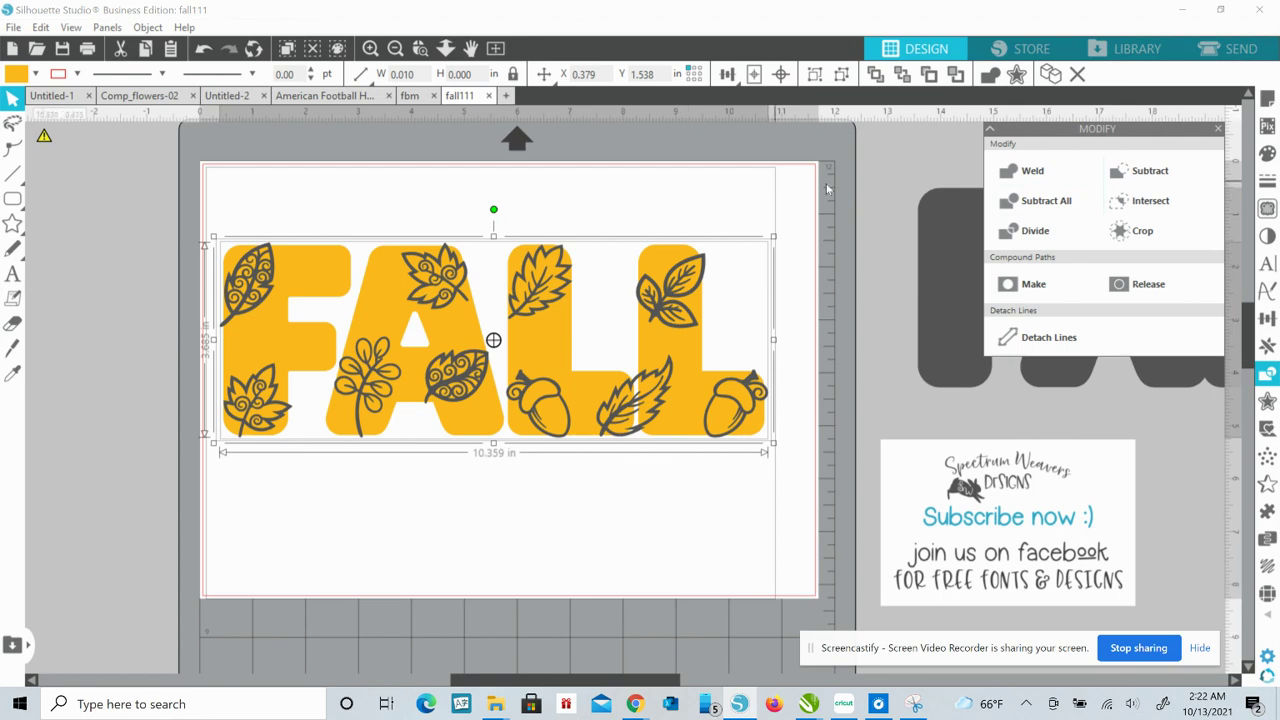
click(738, 206)
drag(713, 270, 782, 308)
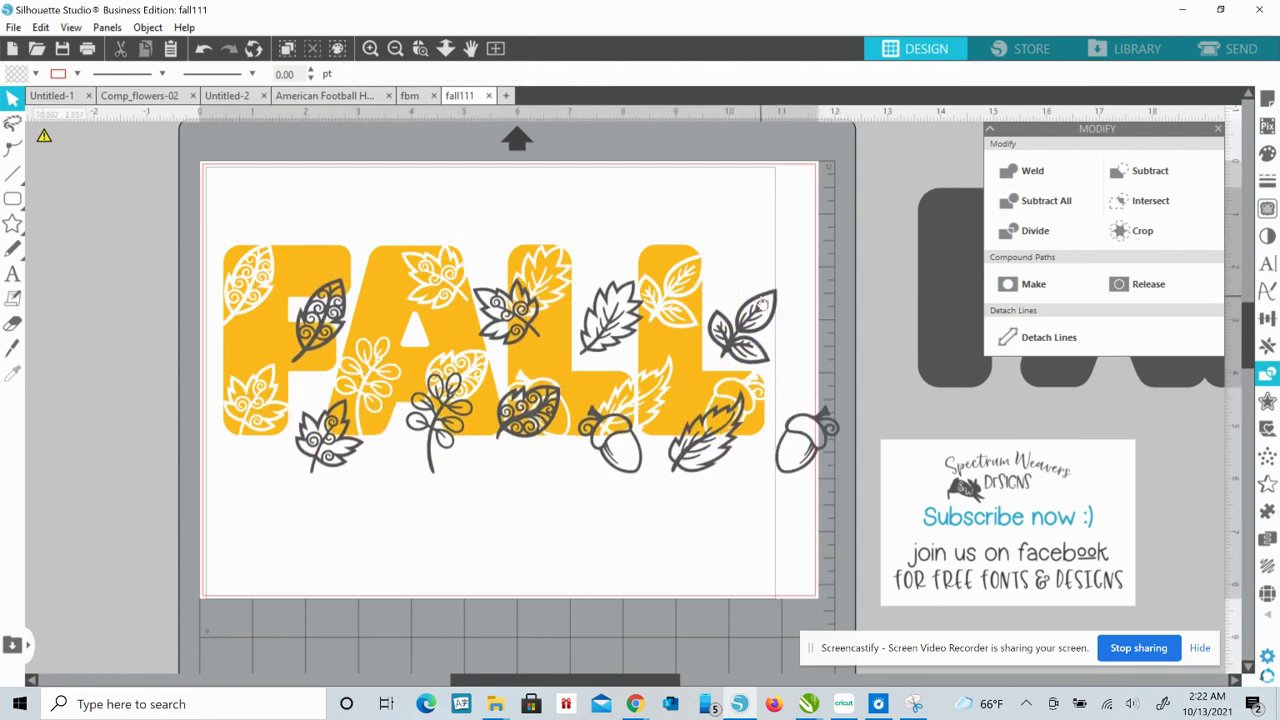
key(Delete)
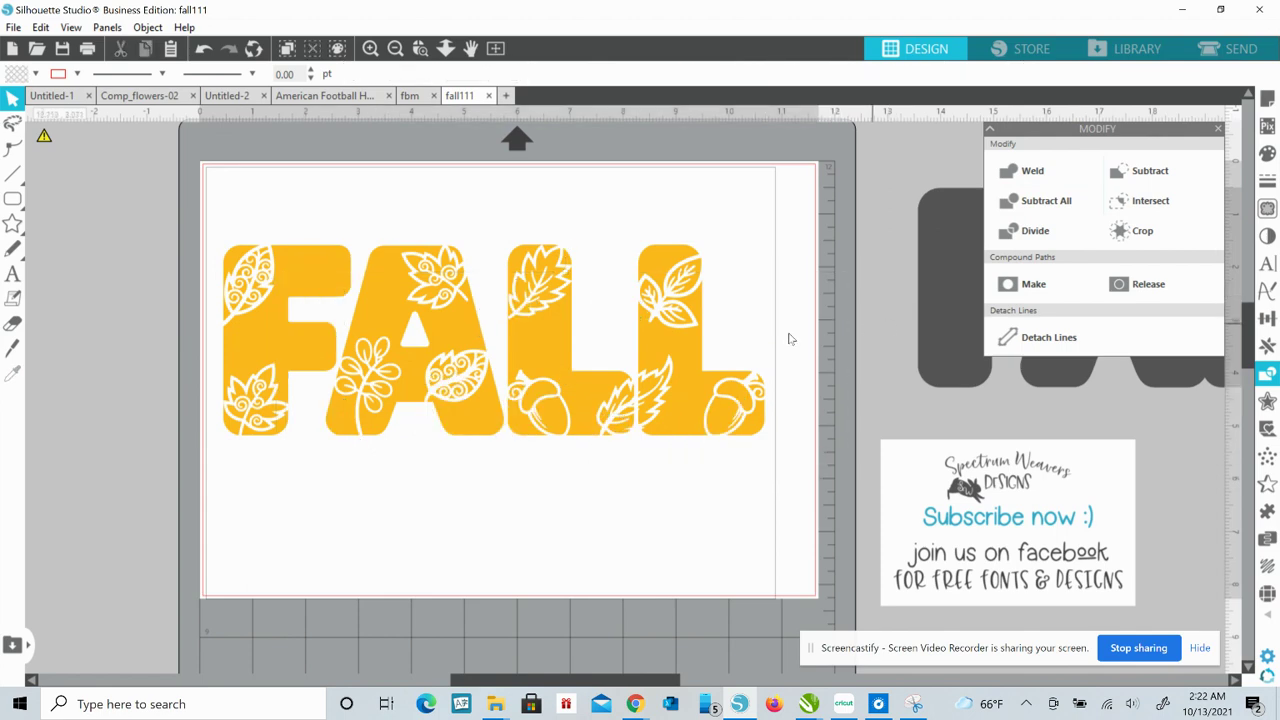
- Place the dark grey offset back on the page, slightly higher than before, and align the cut-out yellow-orange letters over it
drag(939, 279, 241, 327)
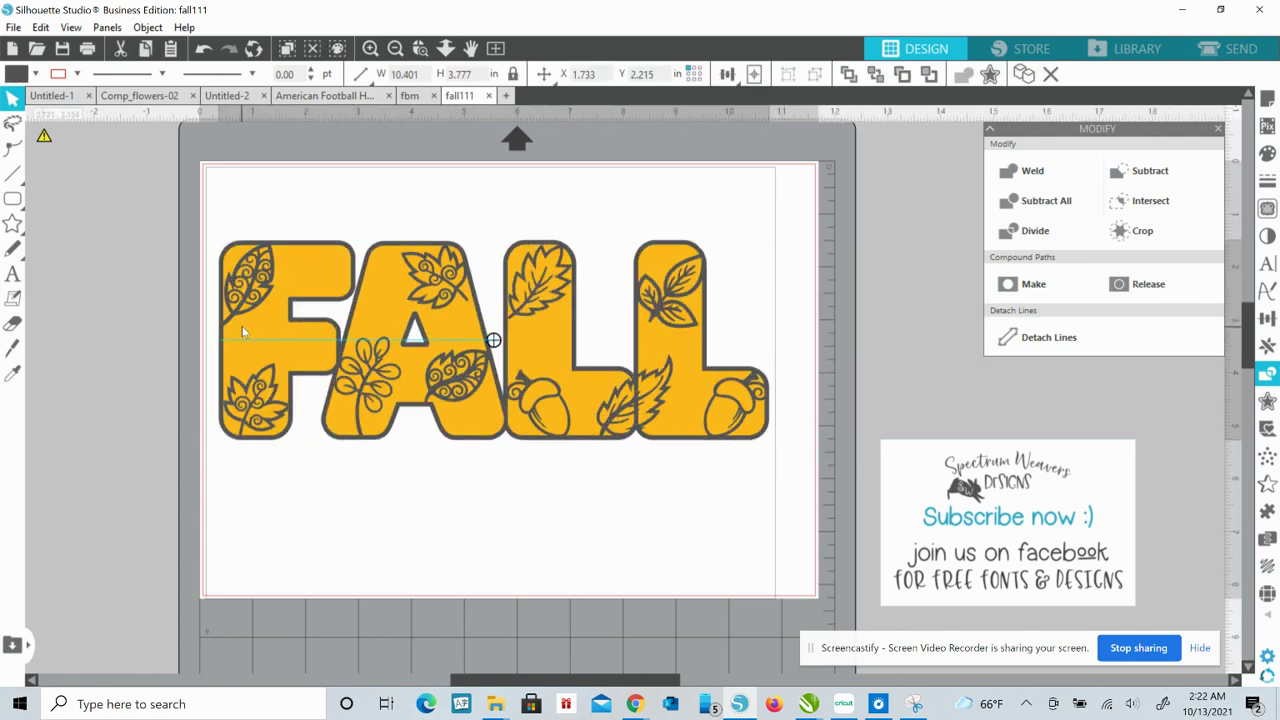
key(Escape)
drag(518, 250, 513, 217)
key(Escape)
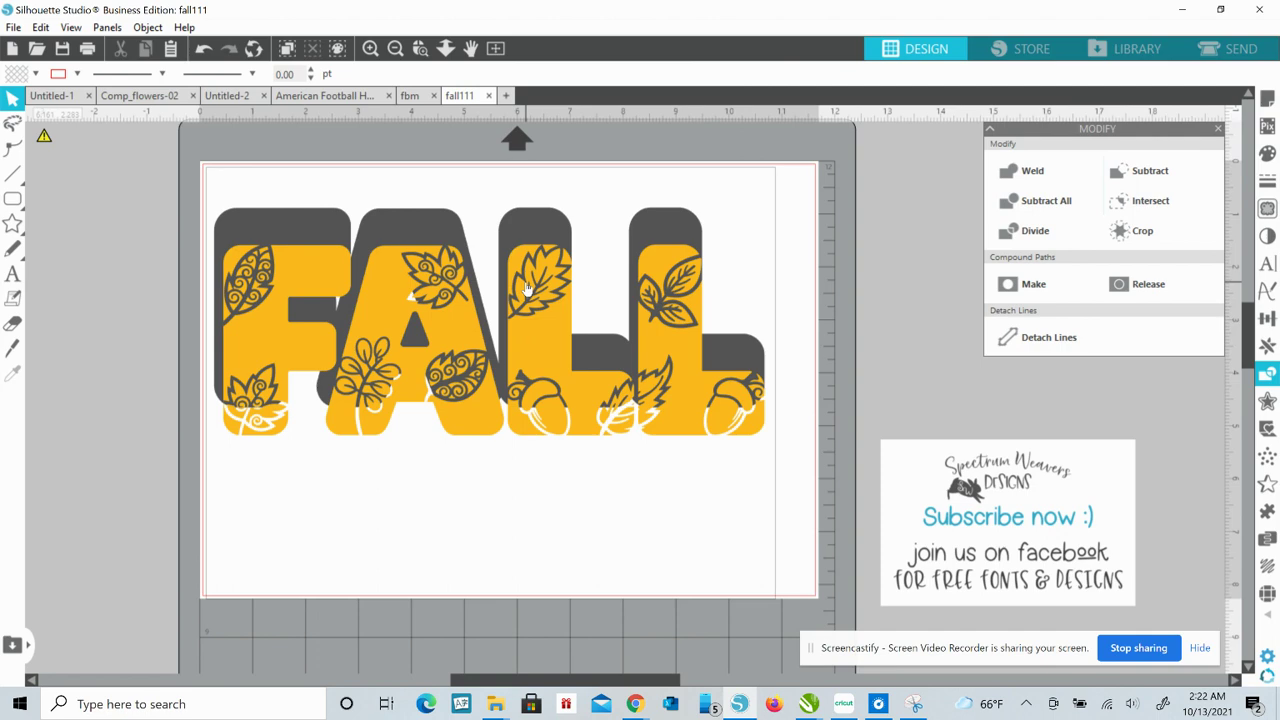
drag(536, 317, 529, 285)
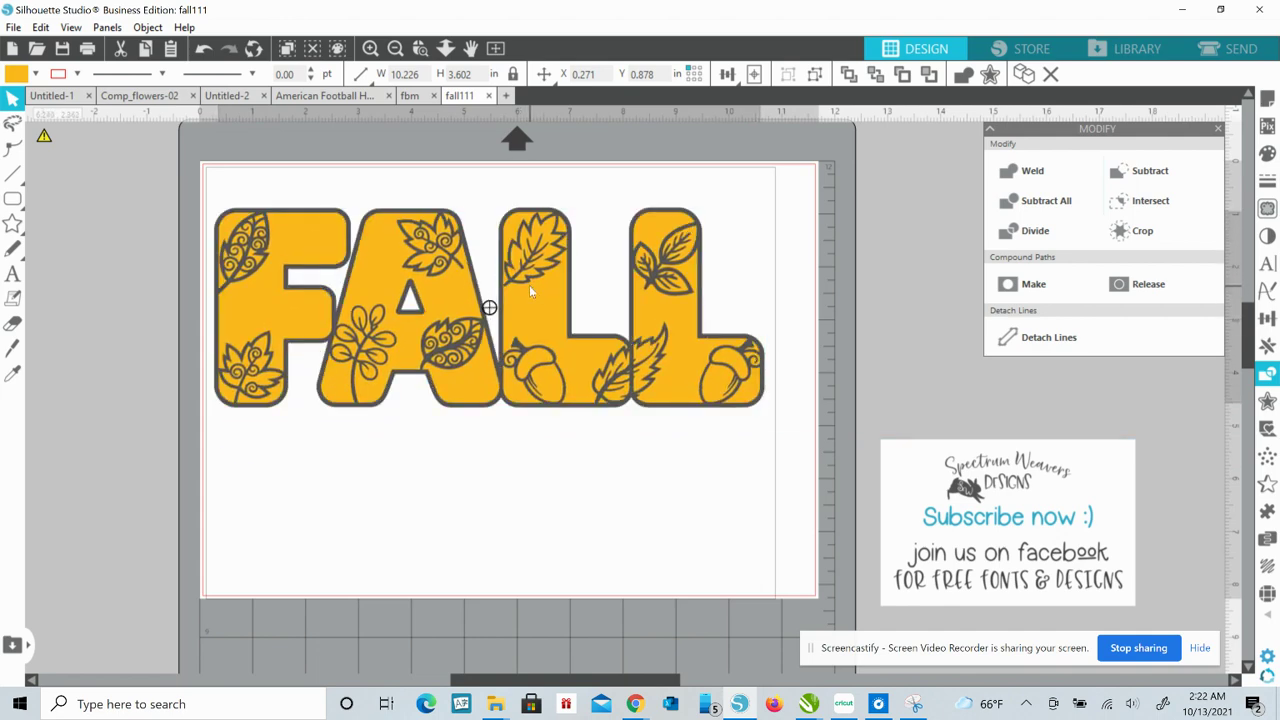
key(Escape)
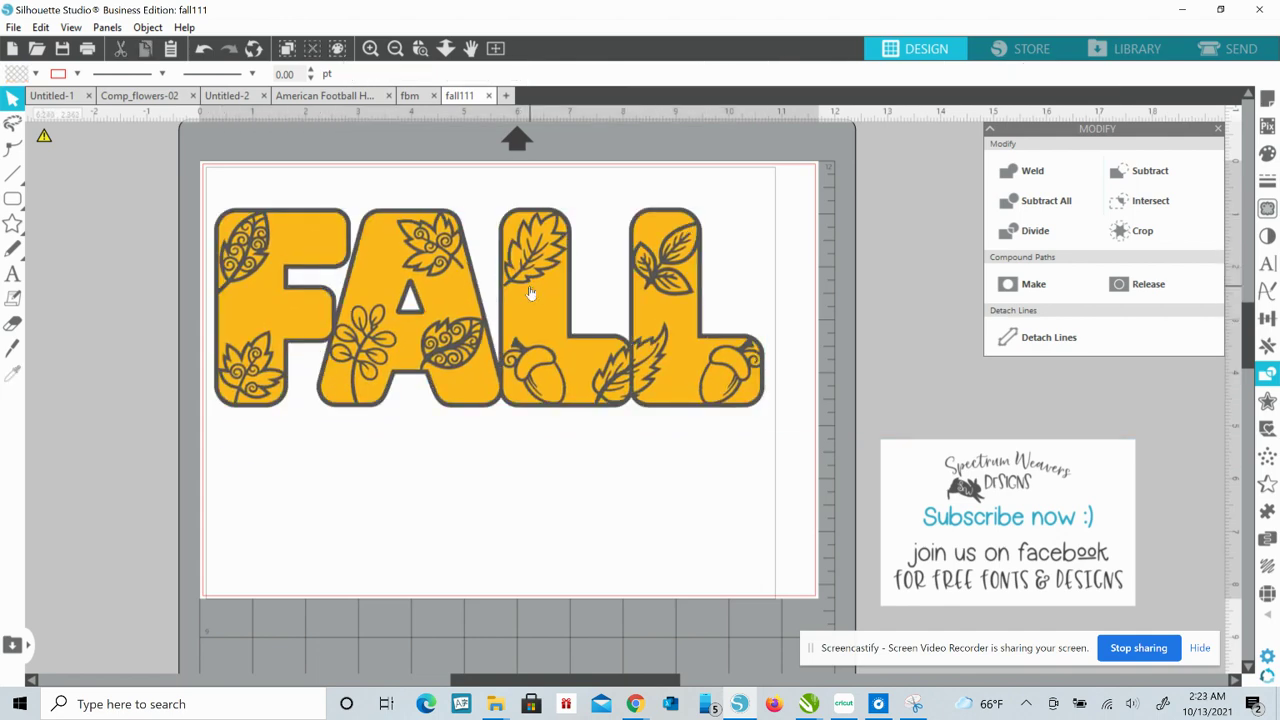